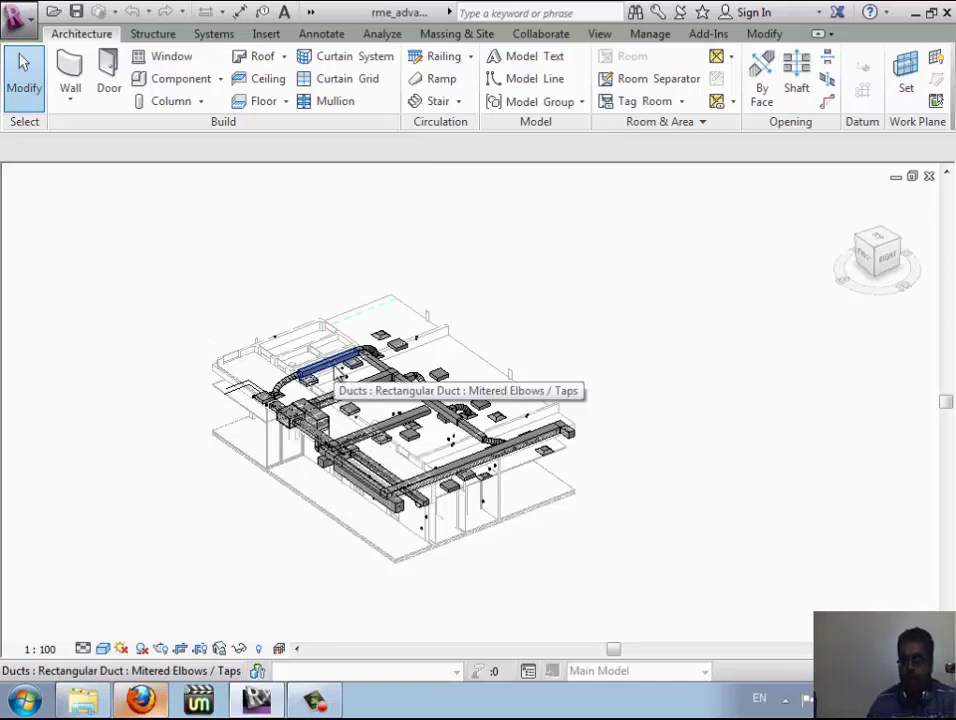
Step: Open the Print dialog with Ctrl+P and select PDFCreator as the printer
key(ctrl+p)
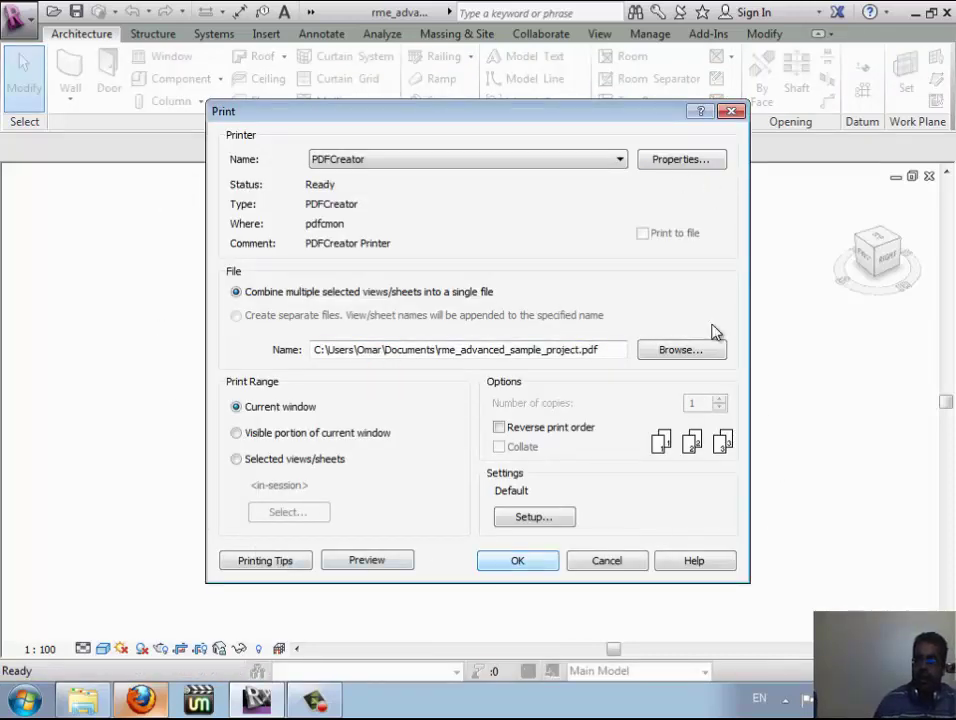
click(583, 162)
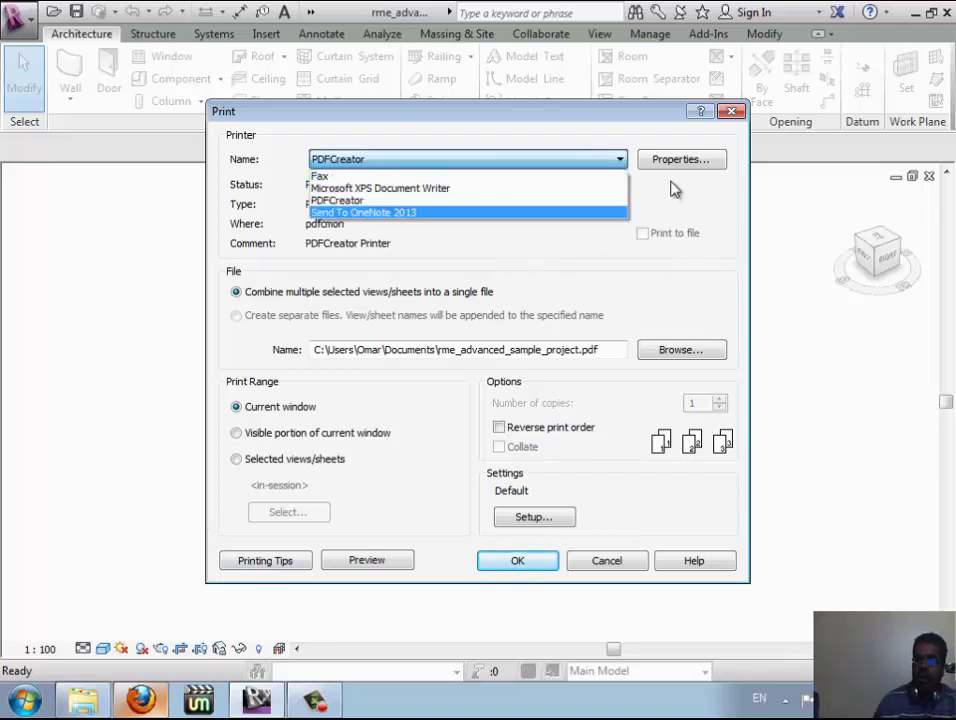
click(338, 201)
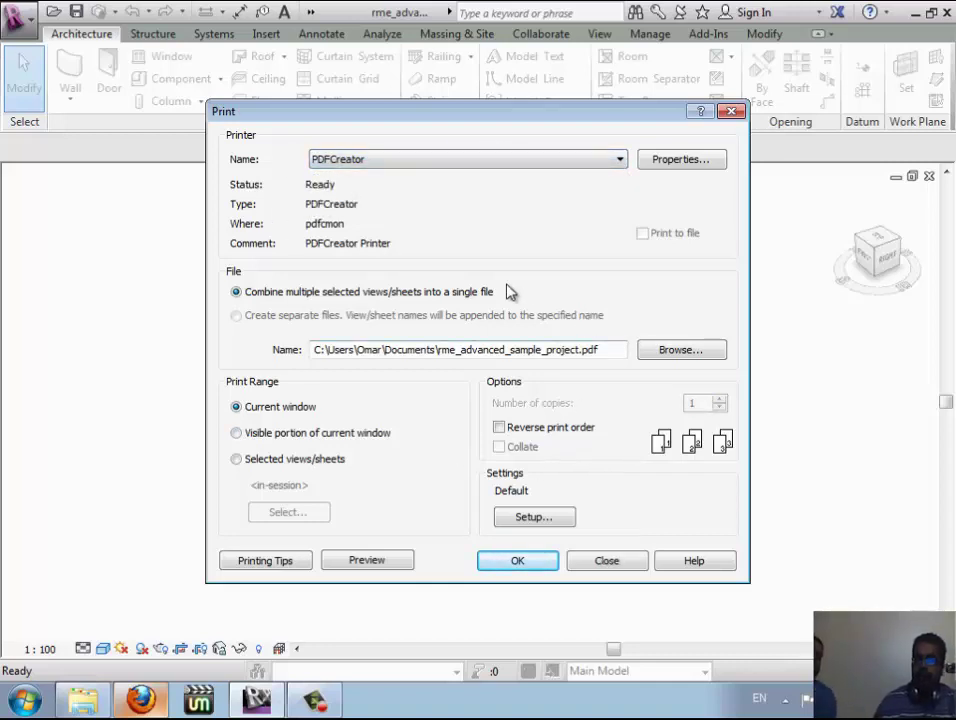
click(682, 160)
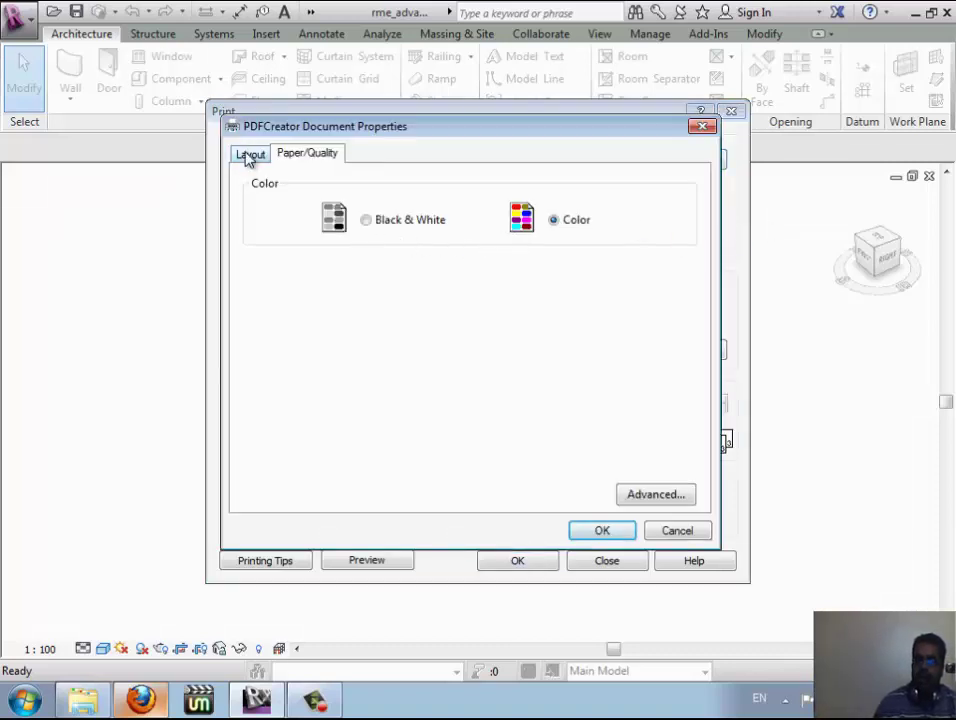
click(251, 155)
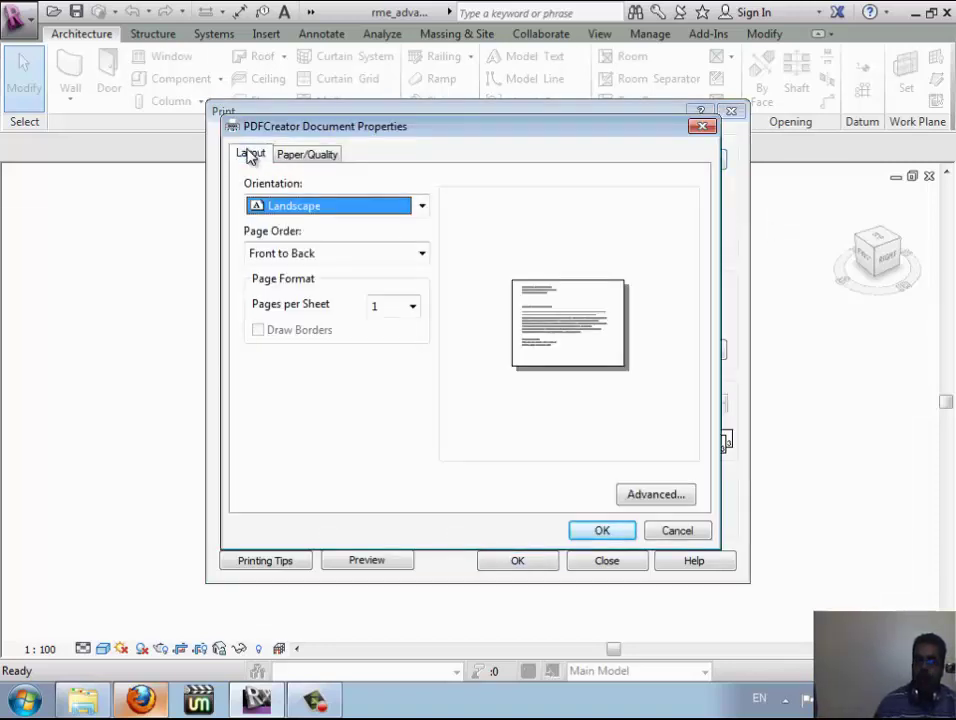
click(703, 126)
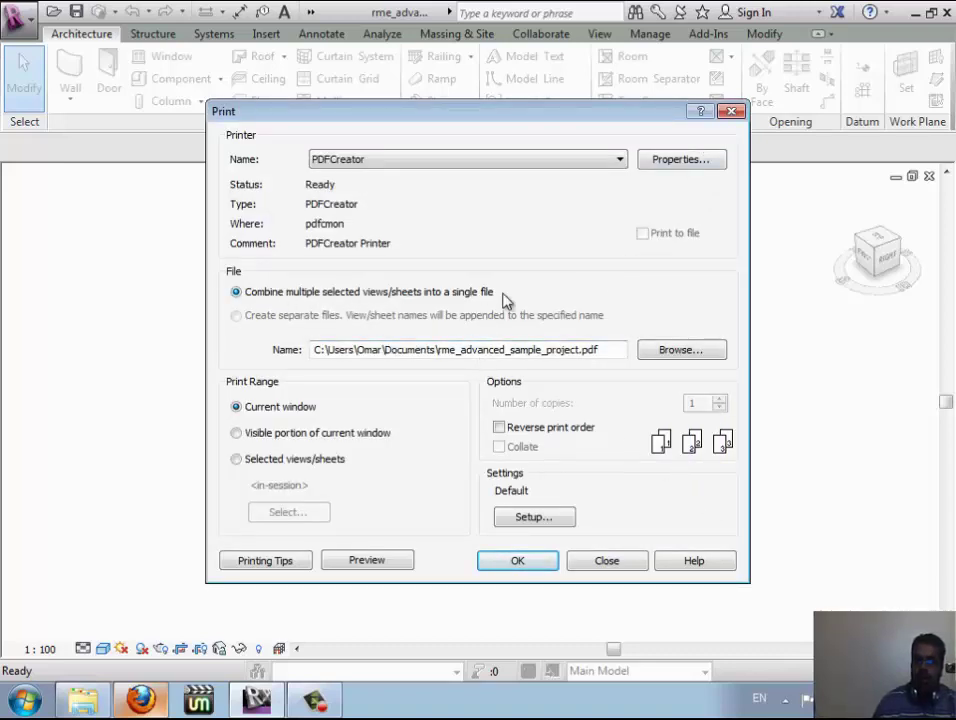
Step: Open Print Setup and set the paper size to A0
click(531, 517)
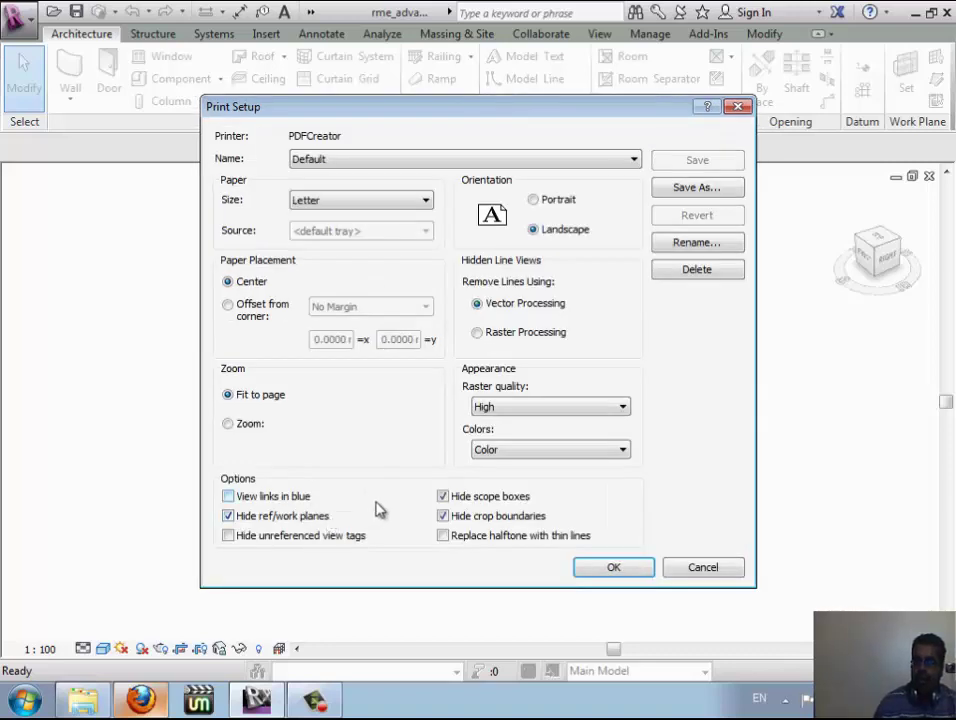
click(350, 212)
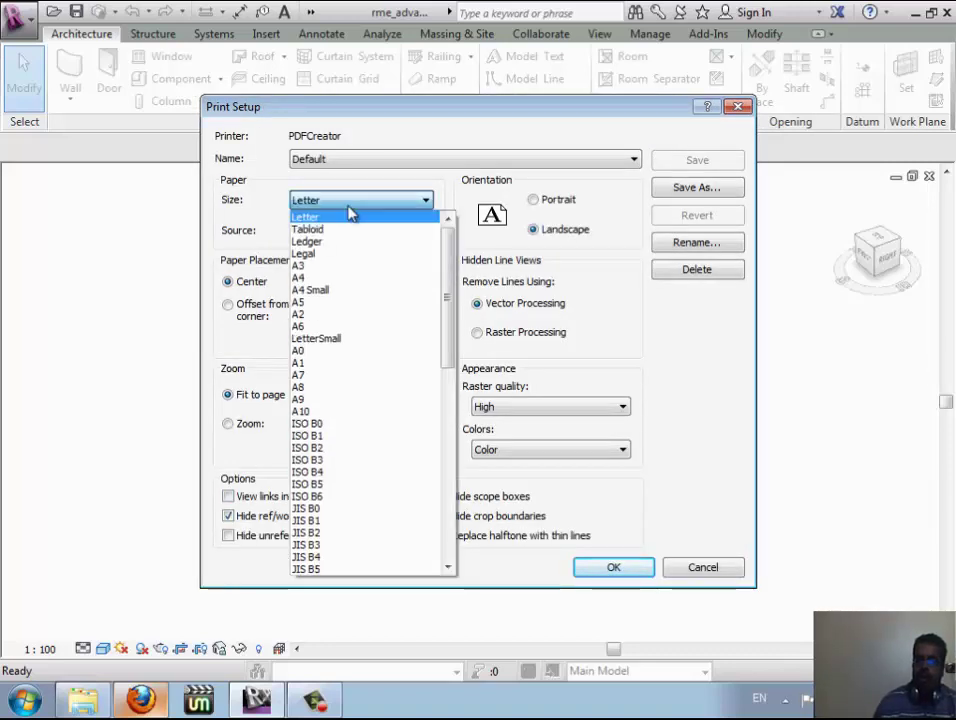
click(368, 351)
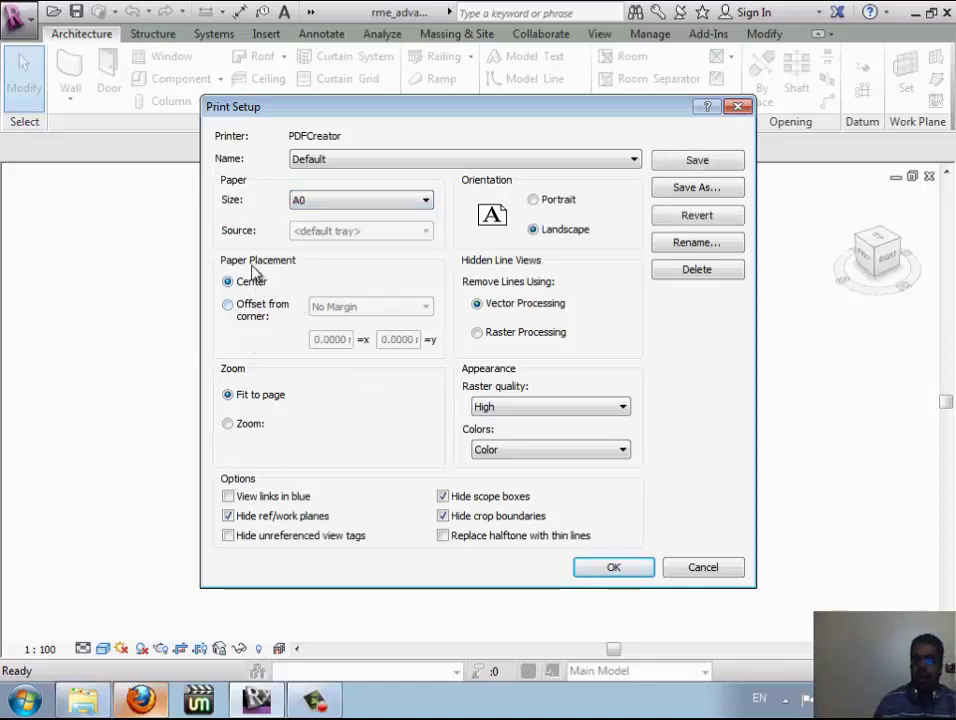
click(679, 162)
Step: Place the print offset from corner with a Printer limit margin, zoomed to 100%
click(256, 320)
click(383, 309)
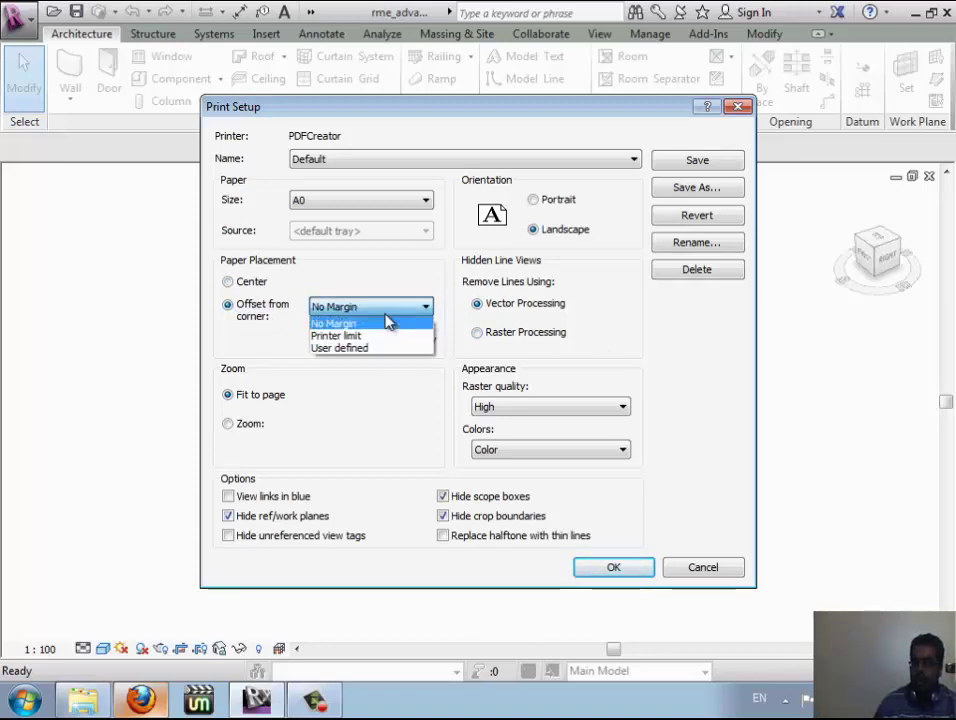
click(381, 337)
click(371, 309)
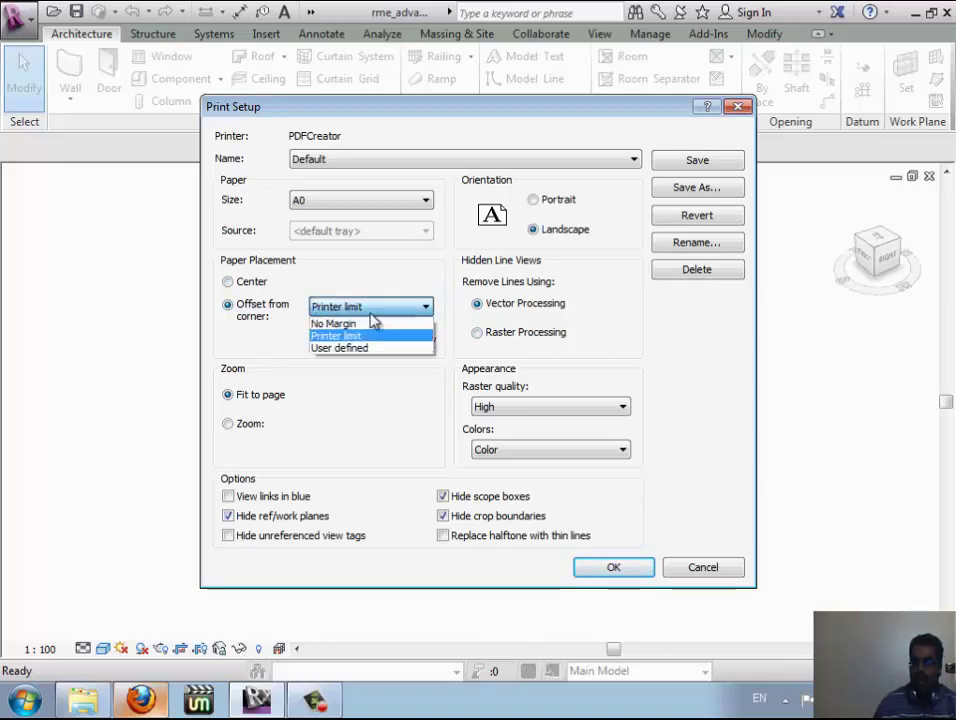
click(365, 348)
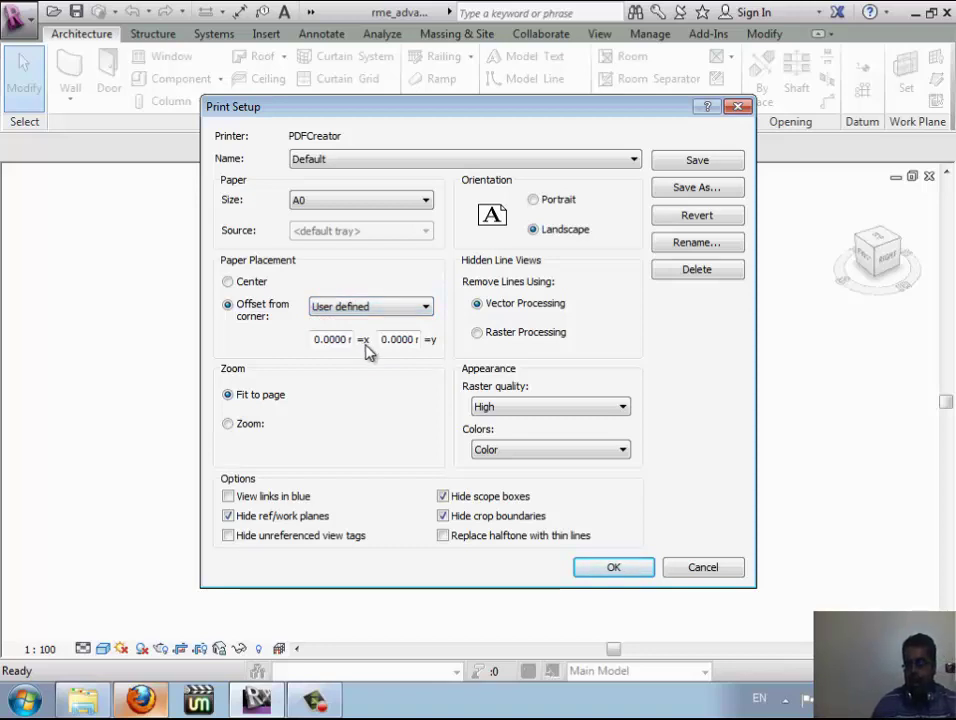
click(229, 283)
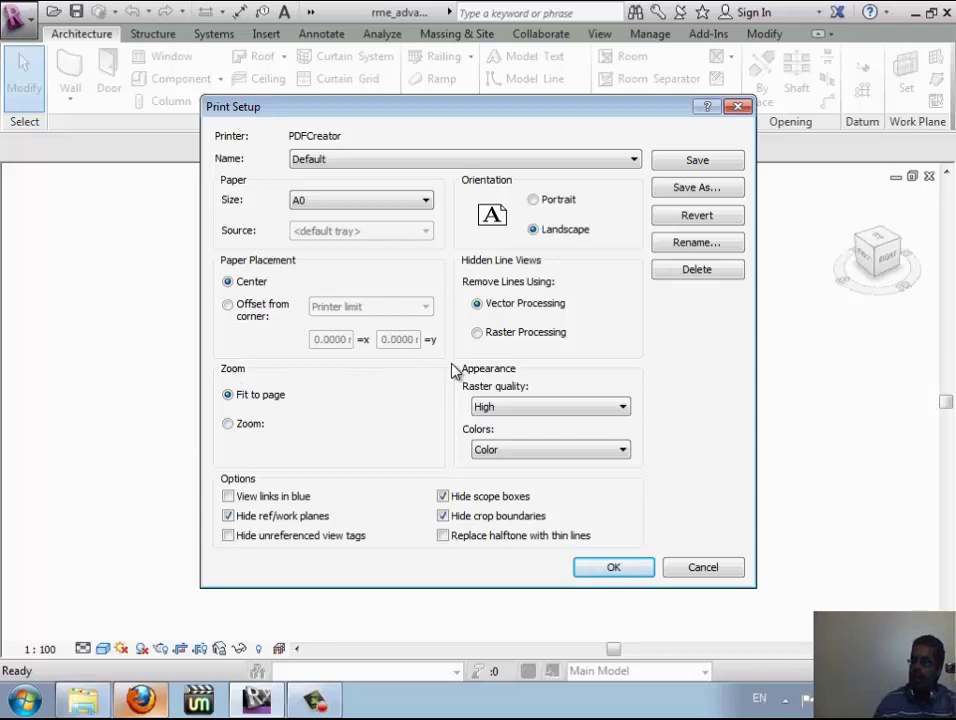
click(250, 424)
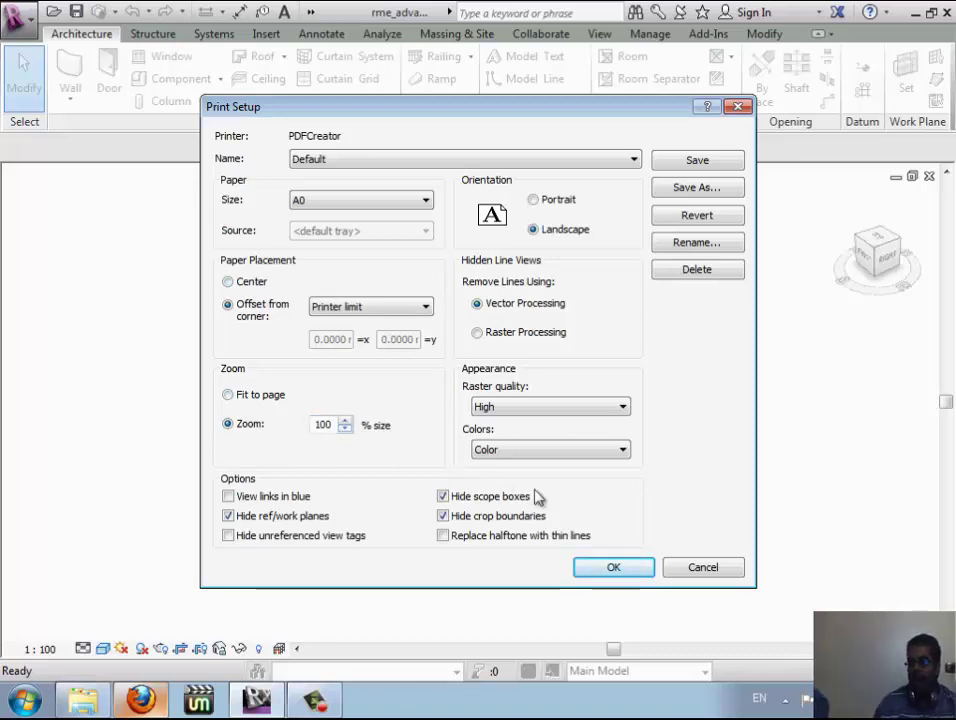
Step: Switch the A0 print to Fit to page zoom, restoring Center placement
click(229, 395)
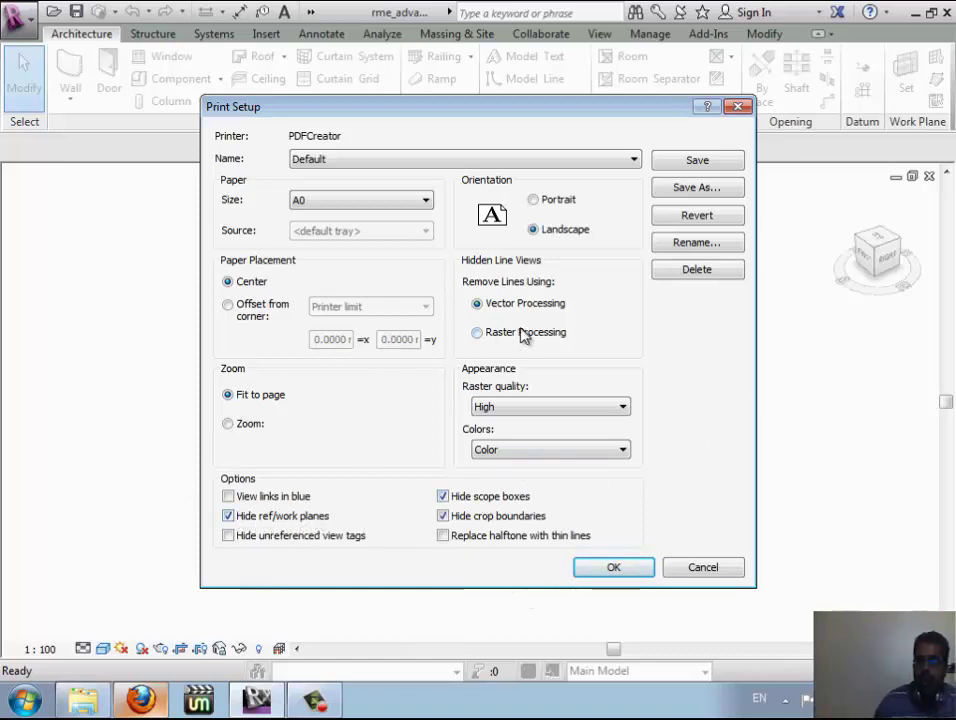
click(307, 207)
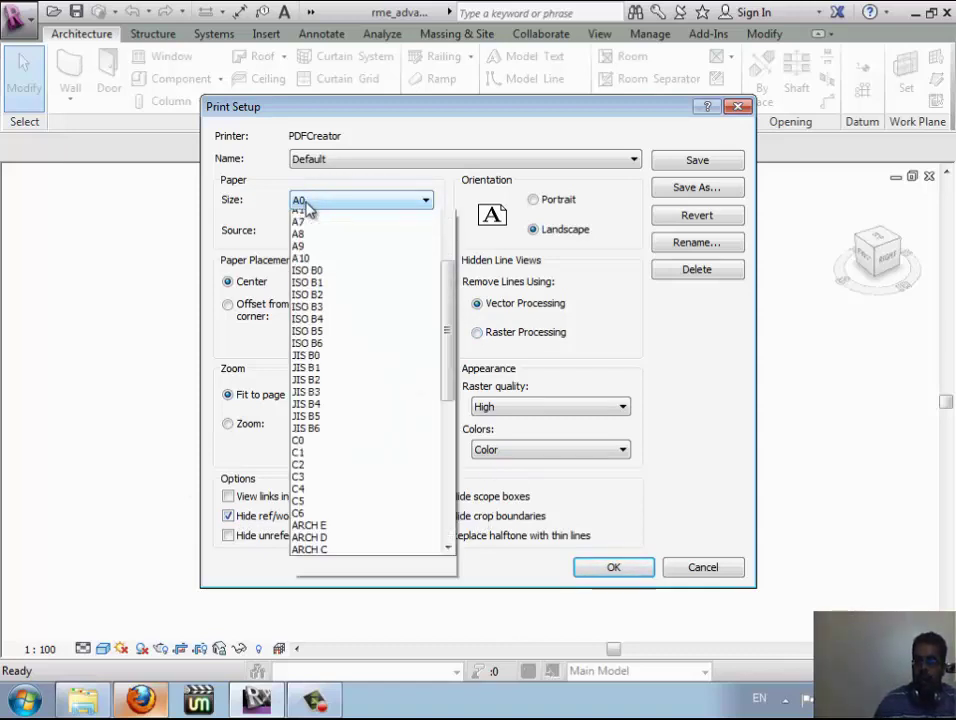
click(300, 204)
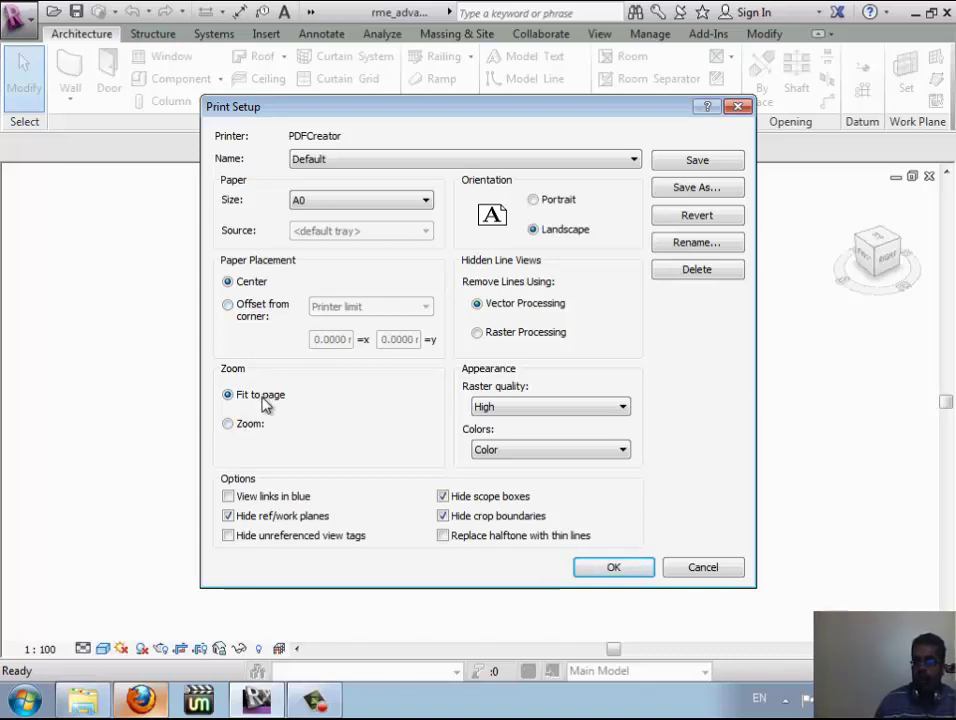
click(250, 425)
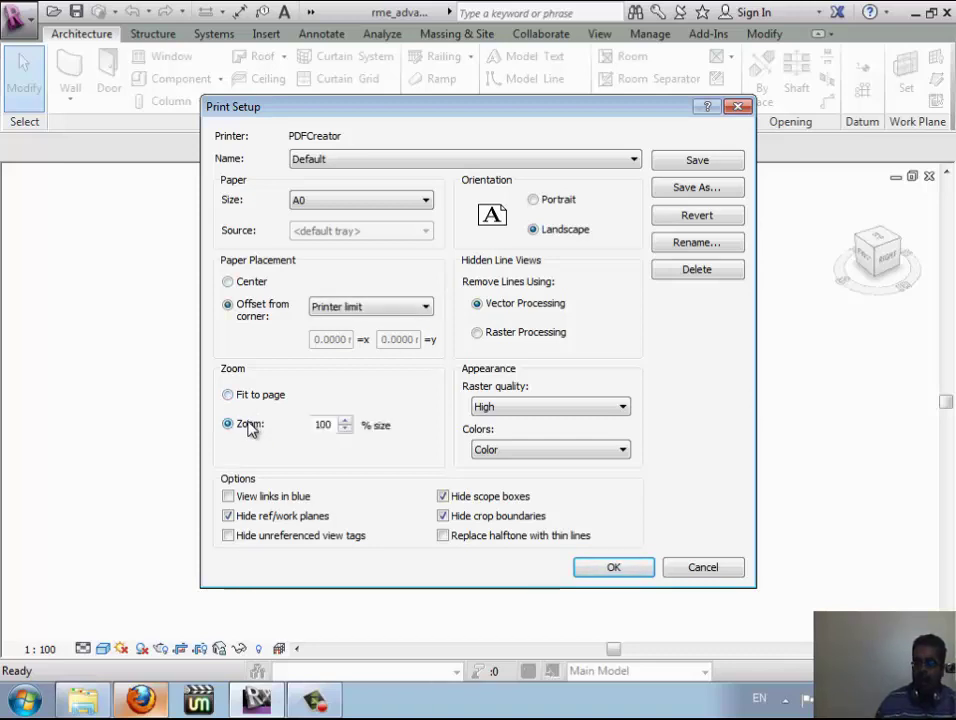
double_click(331, 424)
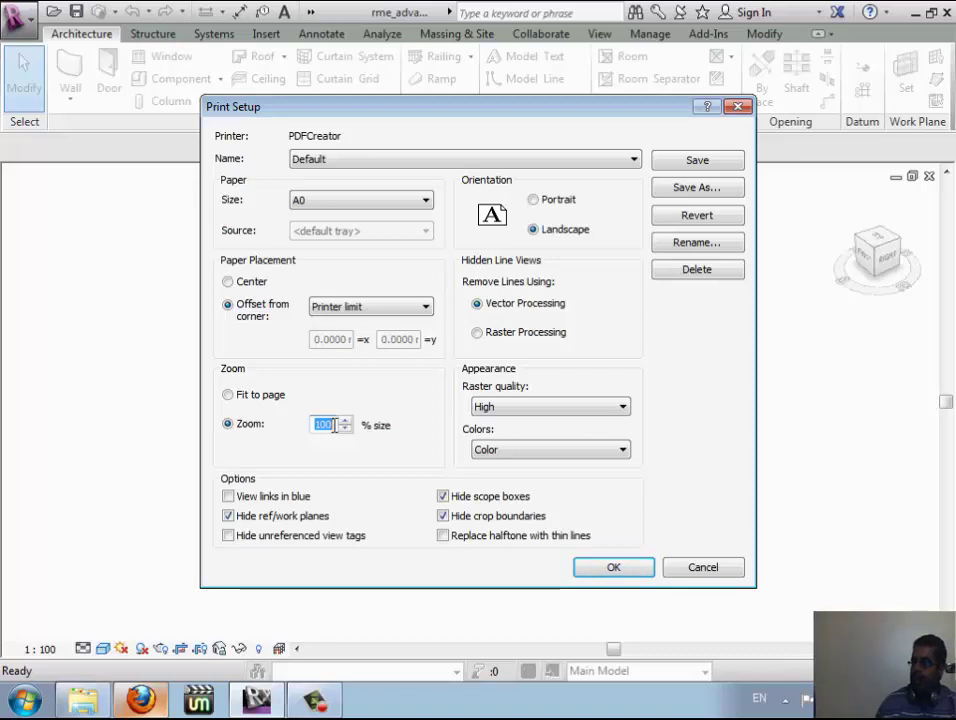
click(262, 397)
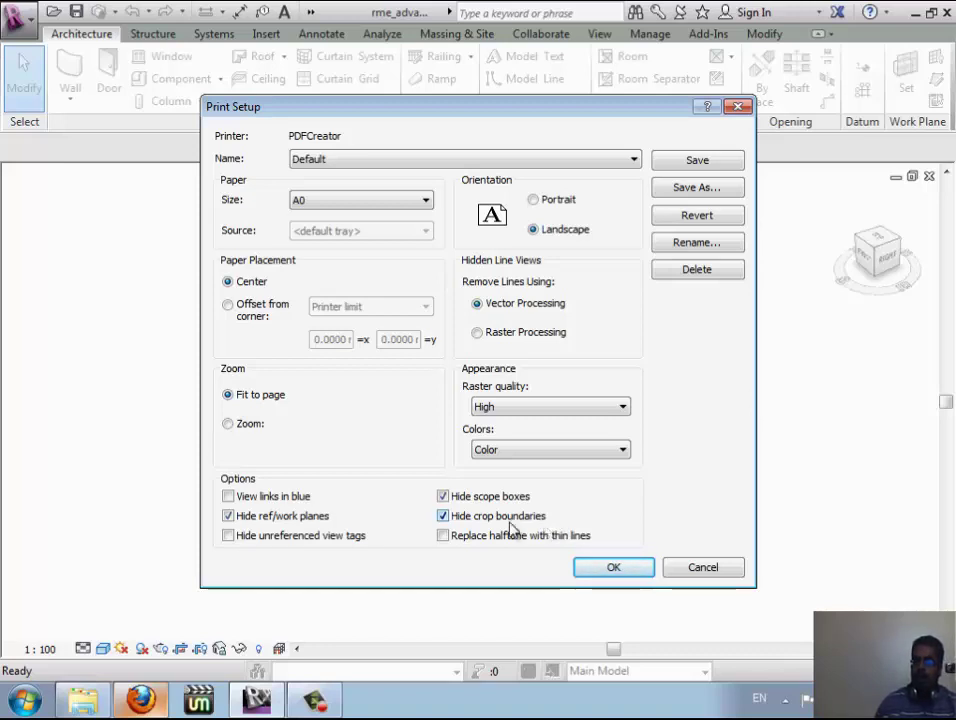
click(559, 458)
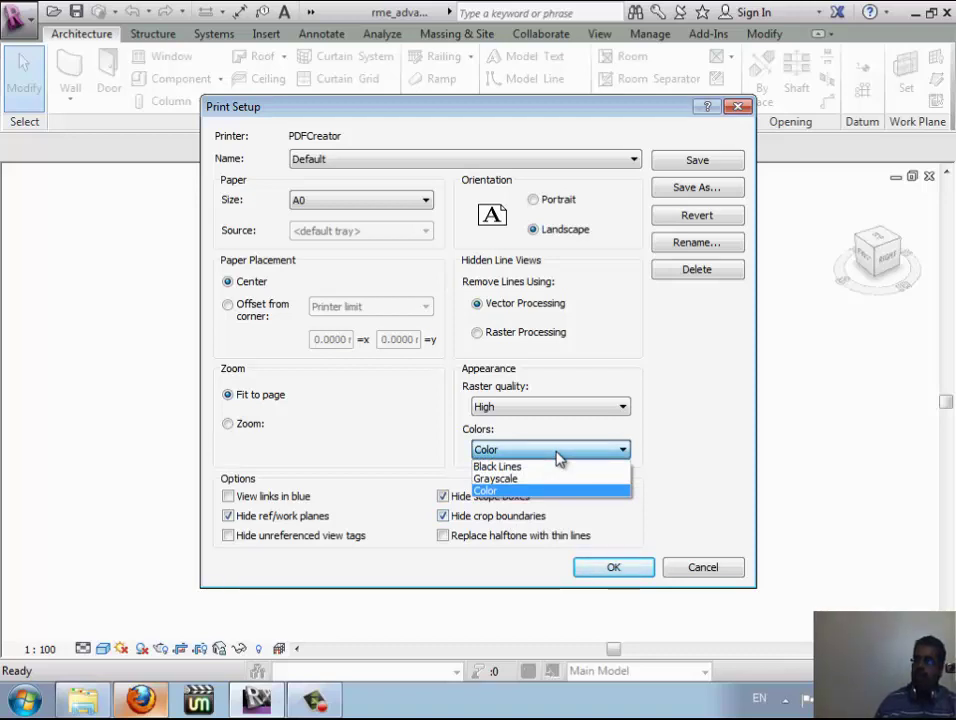
click(520, 492)
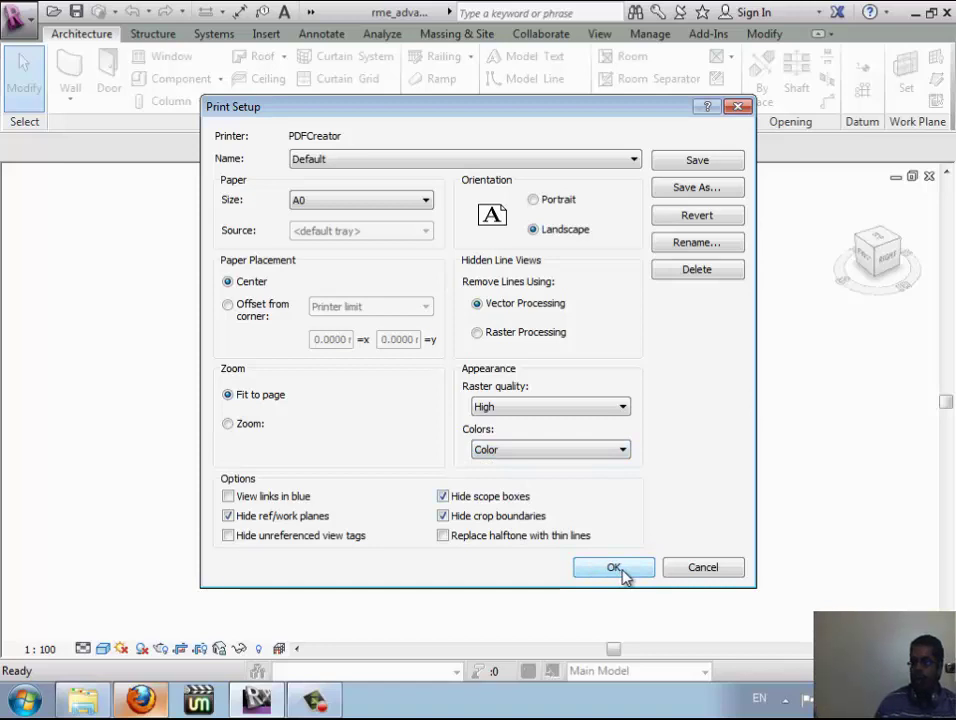
click(574, 408)
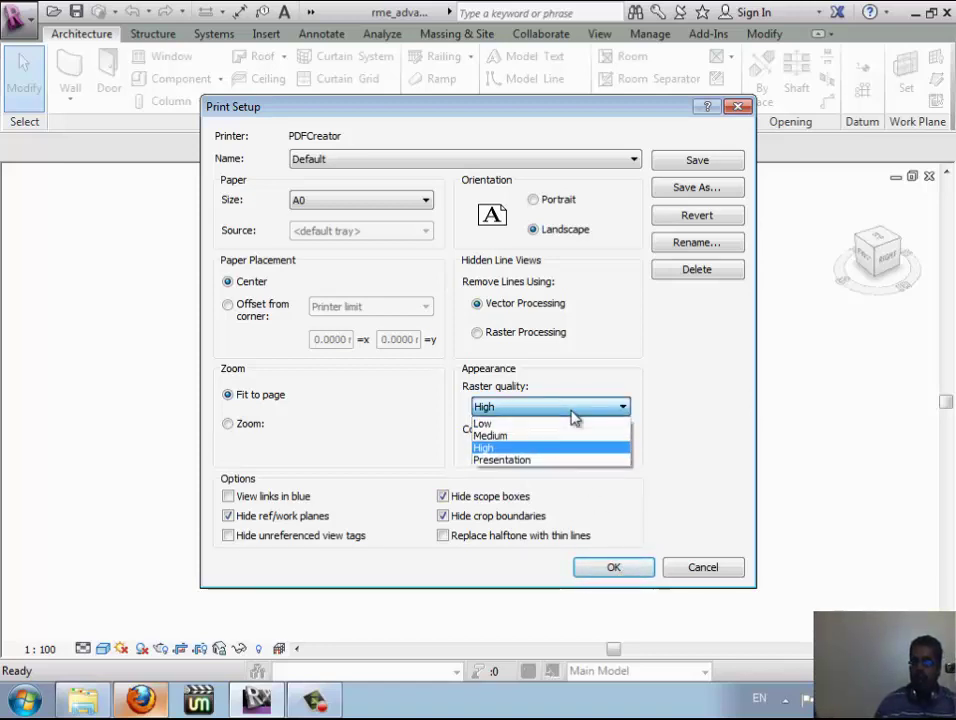
click(533, 449)
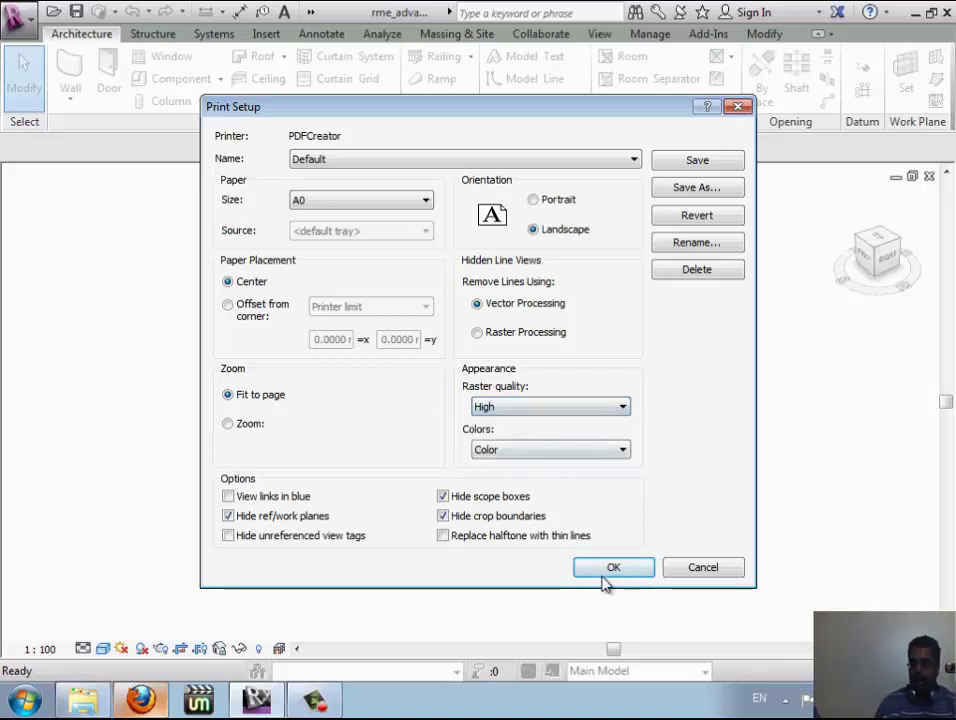
Step: Accept Print Setup and set the print range to Visible portion of current window
click(610, 572)
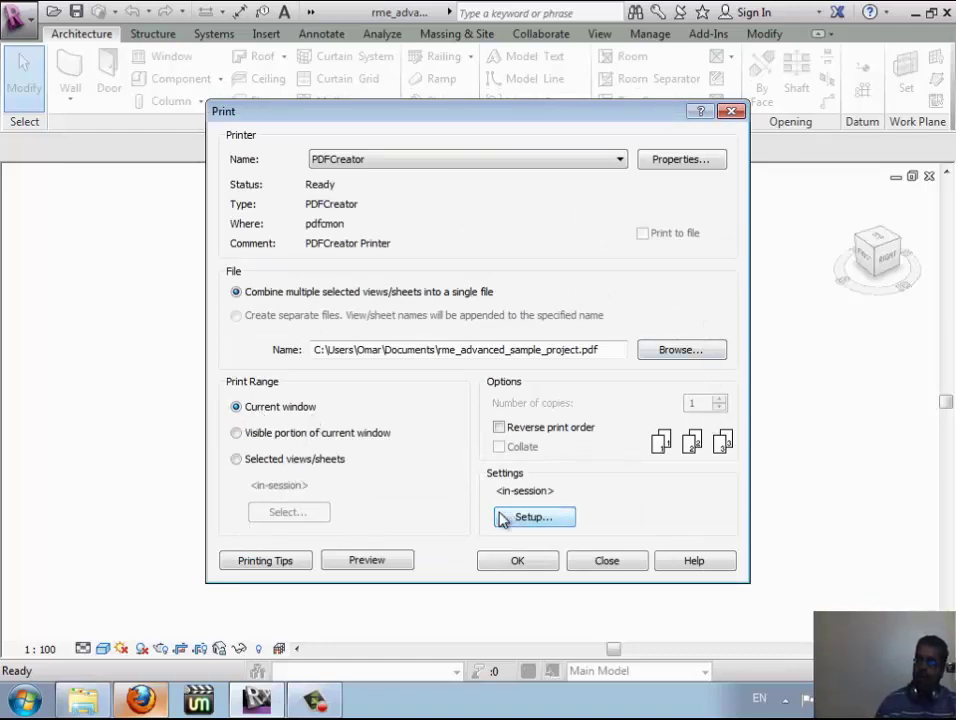
click(292, 436)
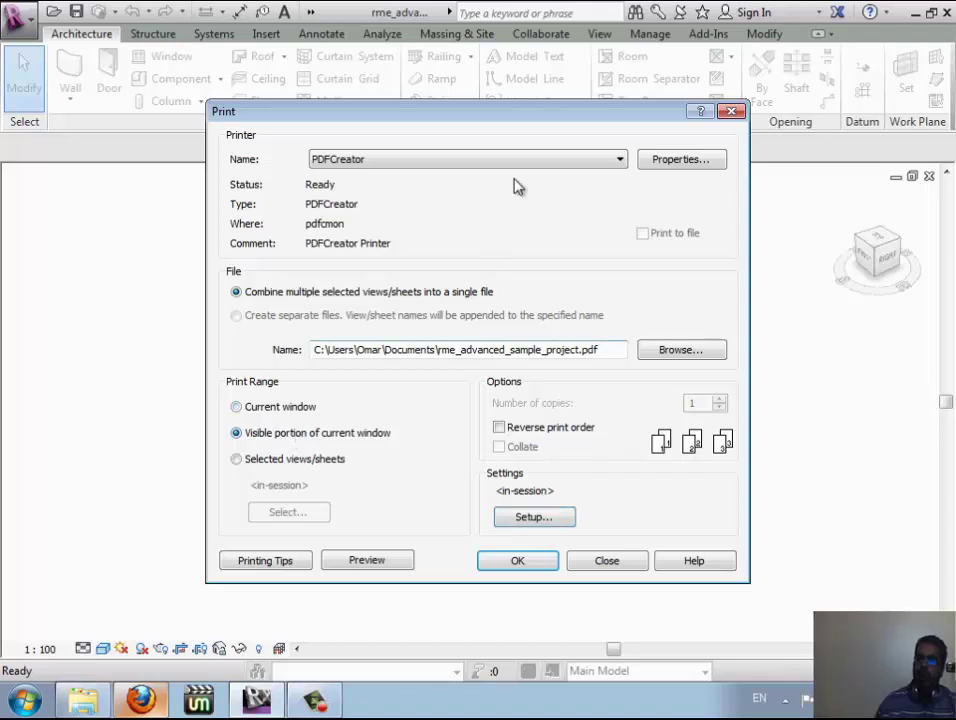
drag(565, 130, 122, 150)
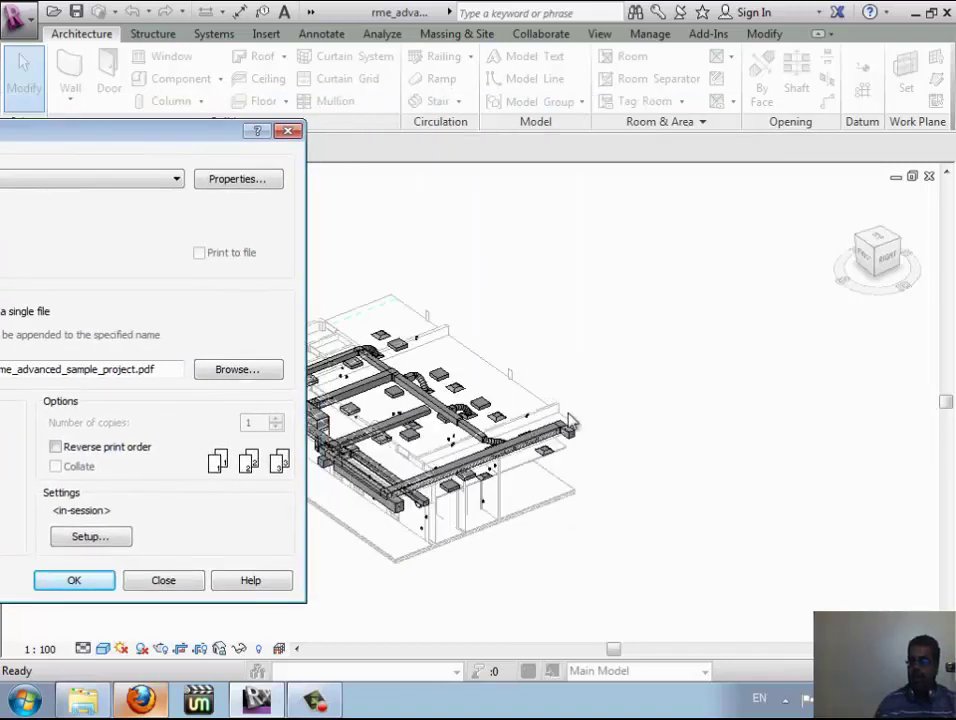
drag(172, 140, 689, 20)
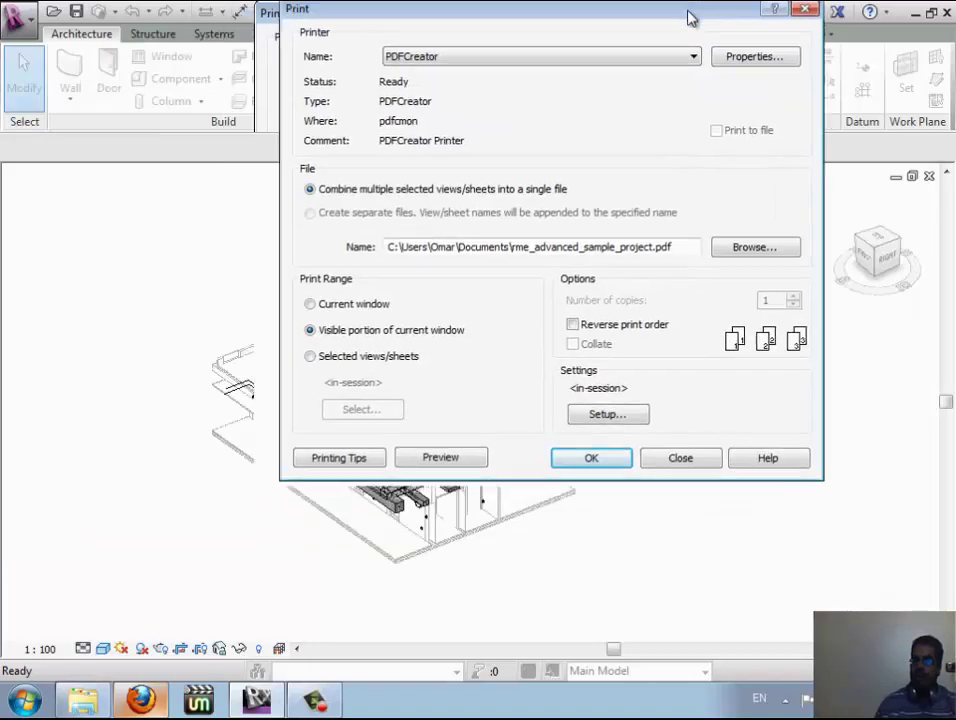
Step: Switch the print range to Selected views/sheets and open the View/Sheet Set list
click(368, 364)
click(364, 416)
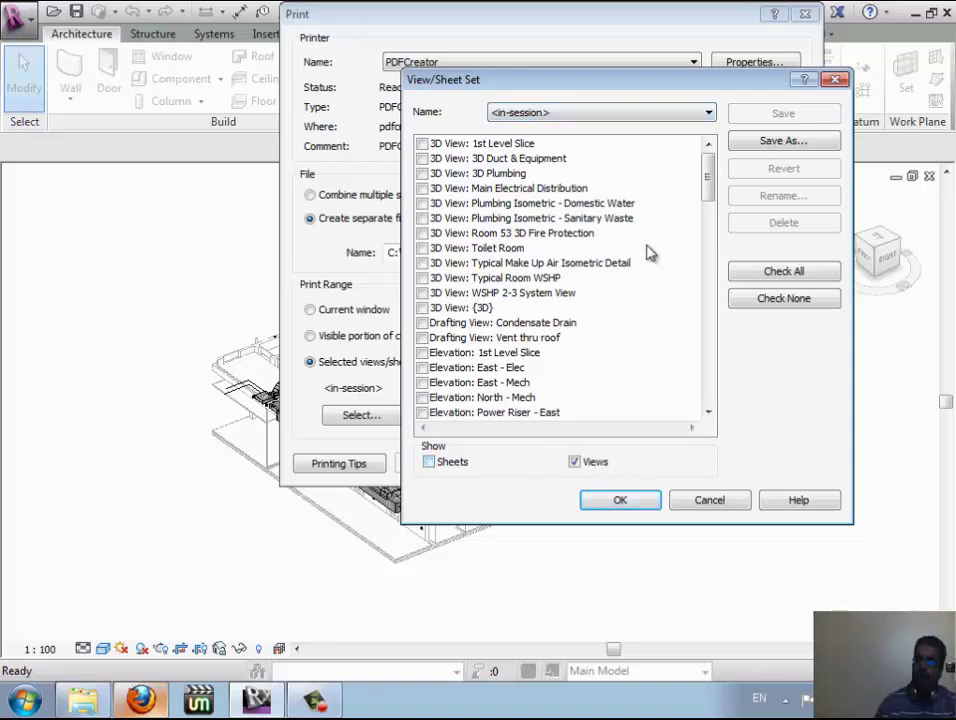
drag(708, 178, 709, 398)
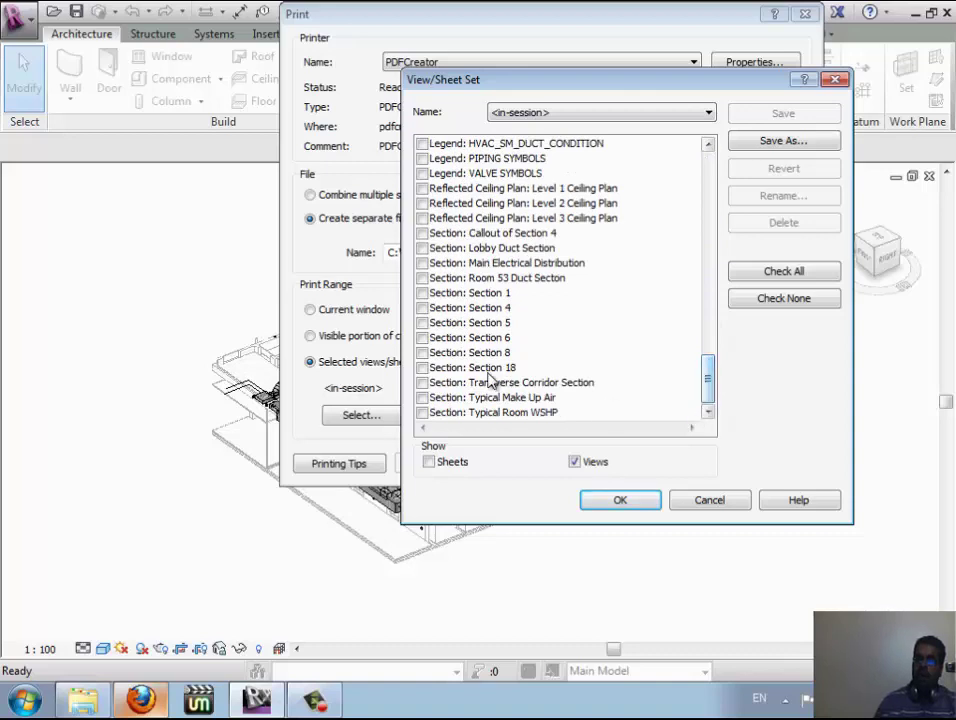
drag(433, 325, 420, 283)
Step: Tick the section views including Room 53 Duct Section, then Check All views
click(422, 278)
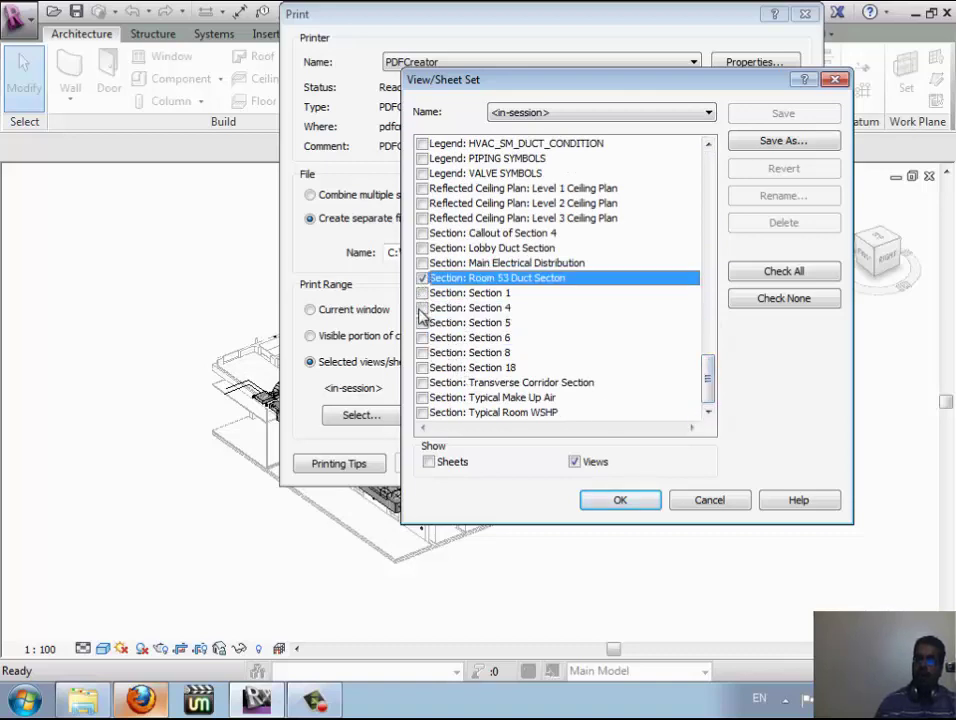
click(422, 308)
click(422, 353)
click(422, 338)
click(422, 323)
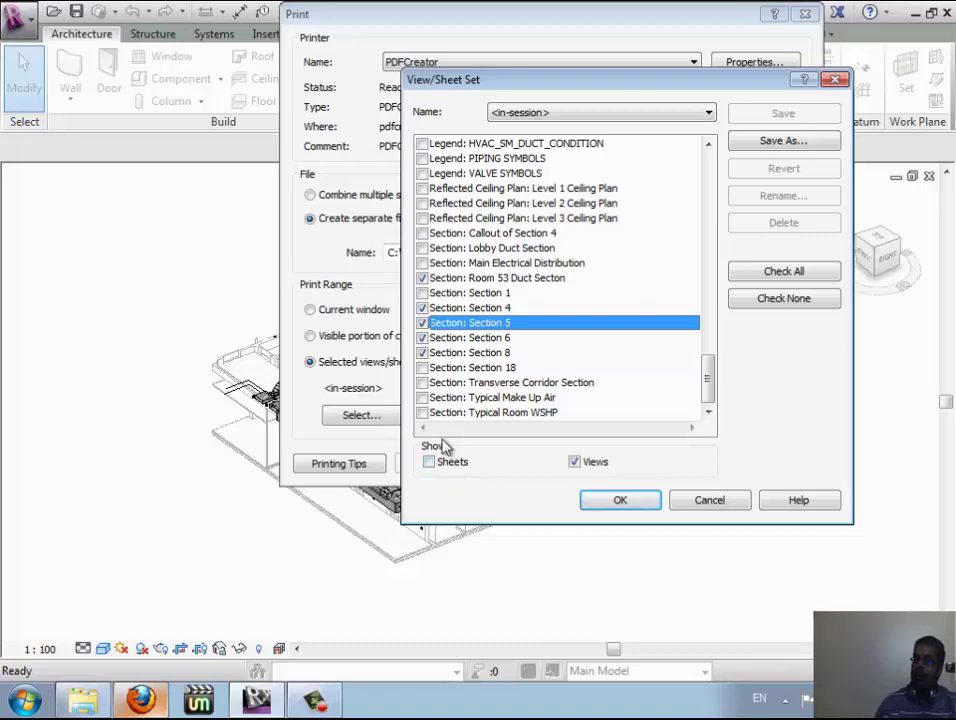
click(768, 271)
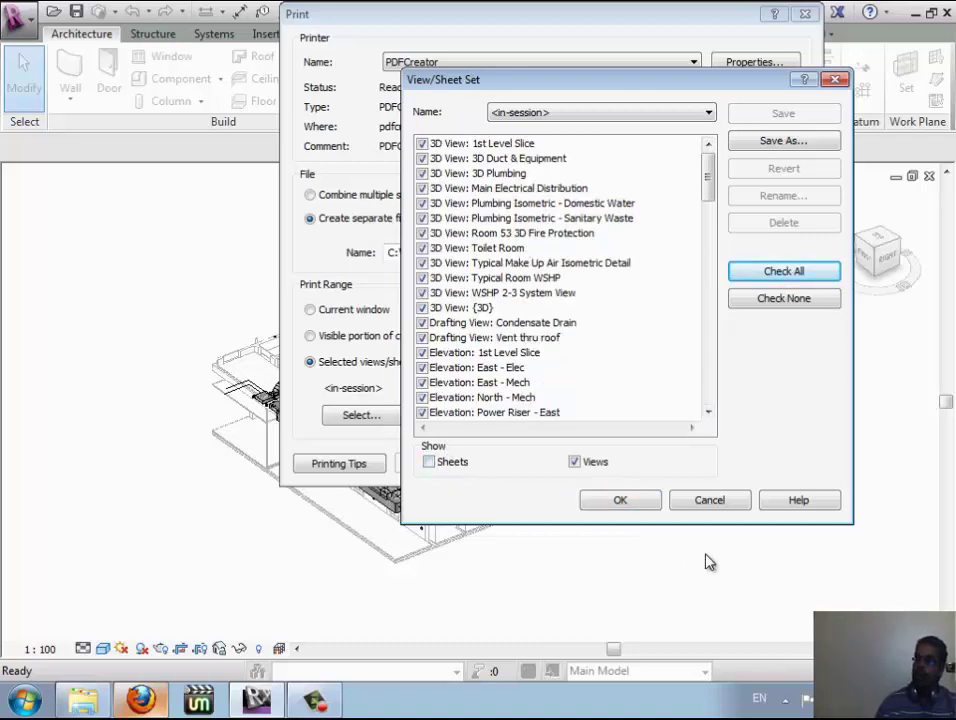
click(726, 504)
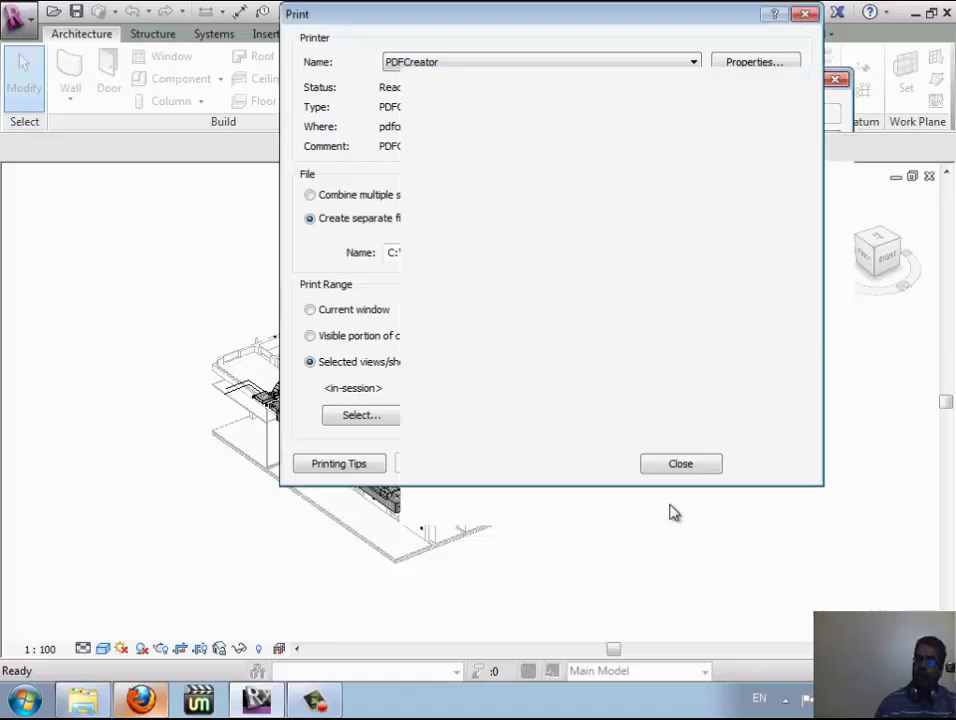
Step: Preview the Current window print of the 3D view, dismissing the shaded-view notice
click(356, 312)
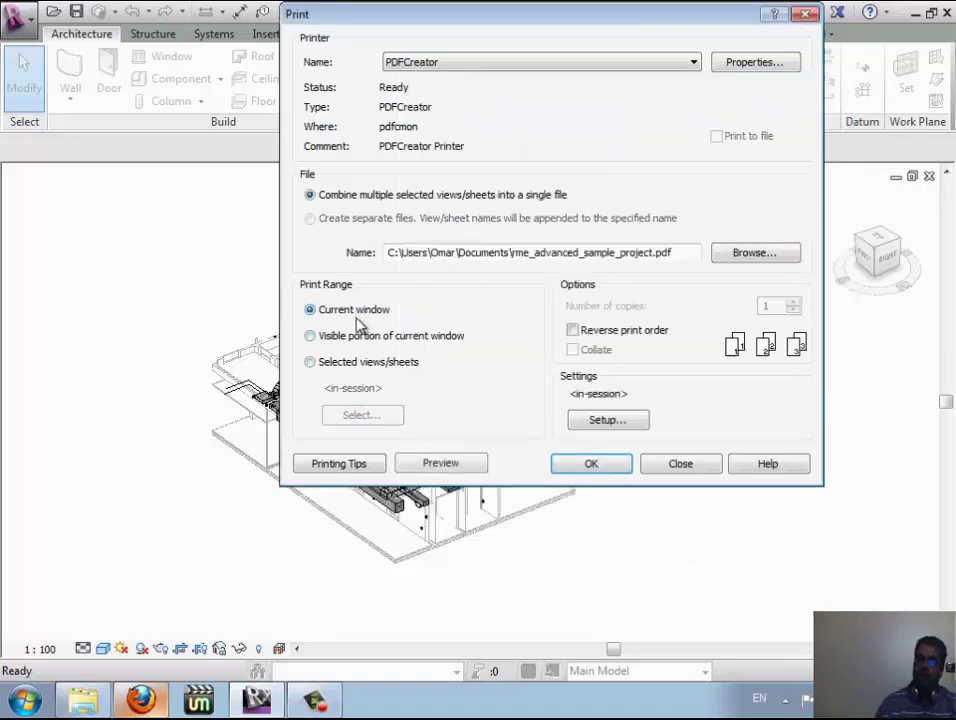
click(425, 470)
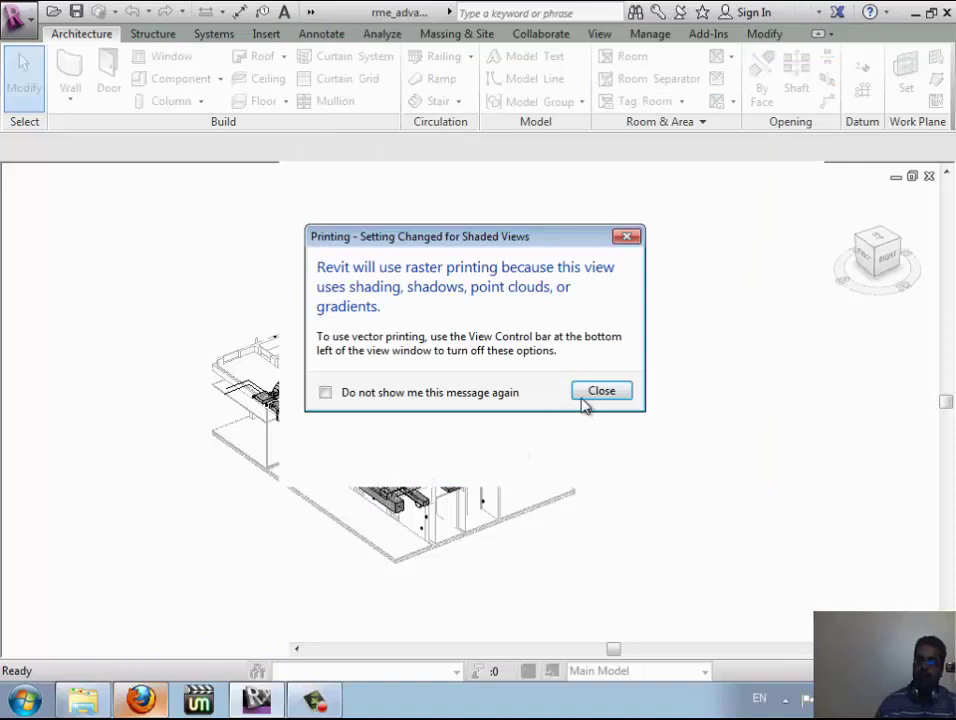
click(583, 396)
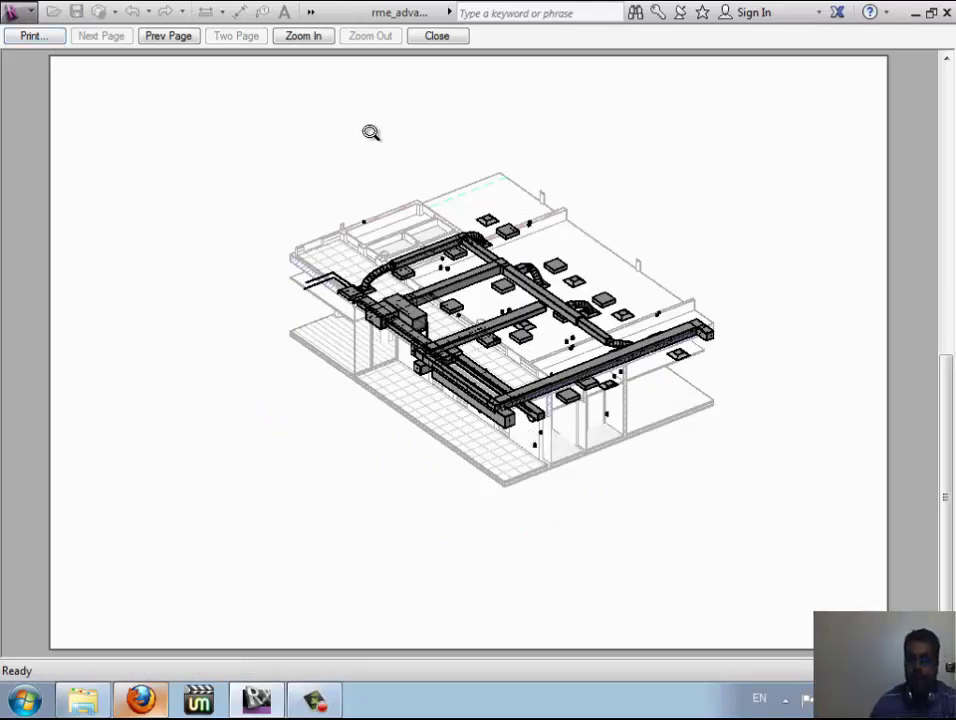
key(Escape)
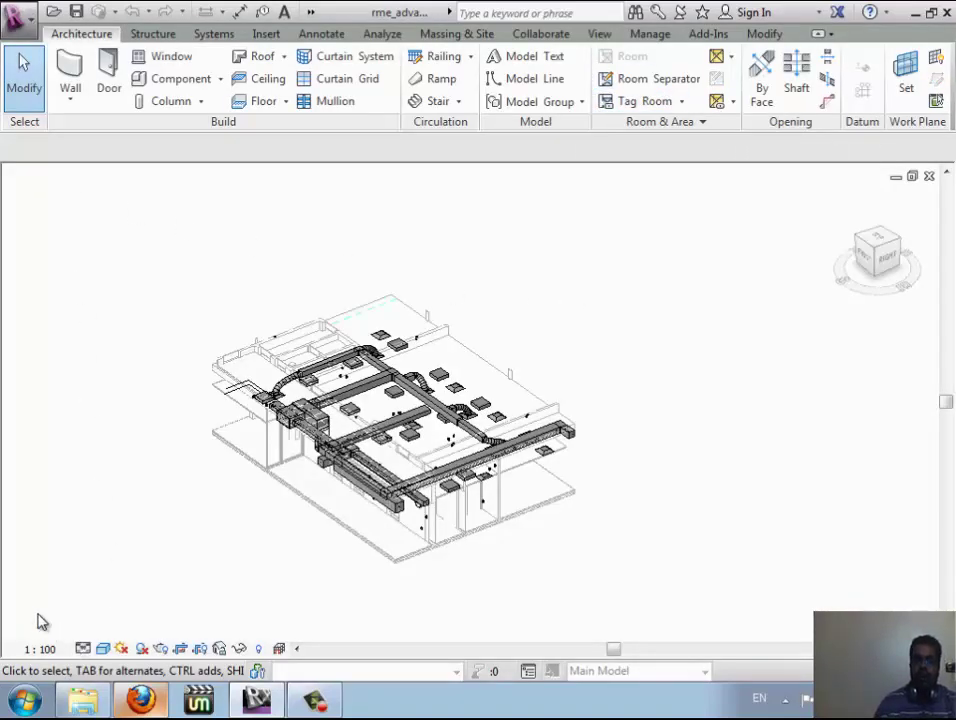
Step: Turn on the Project Browser via User Interface and open the 1st Level Slice 3D view
click(613, 35)
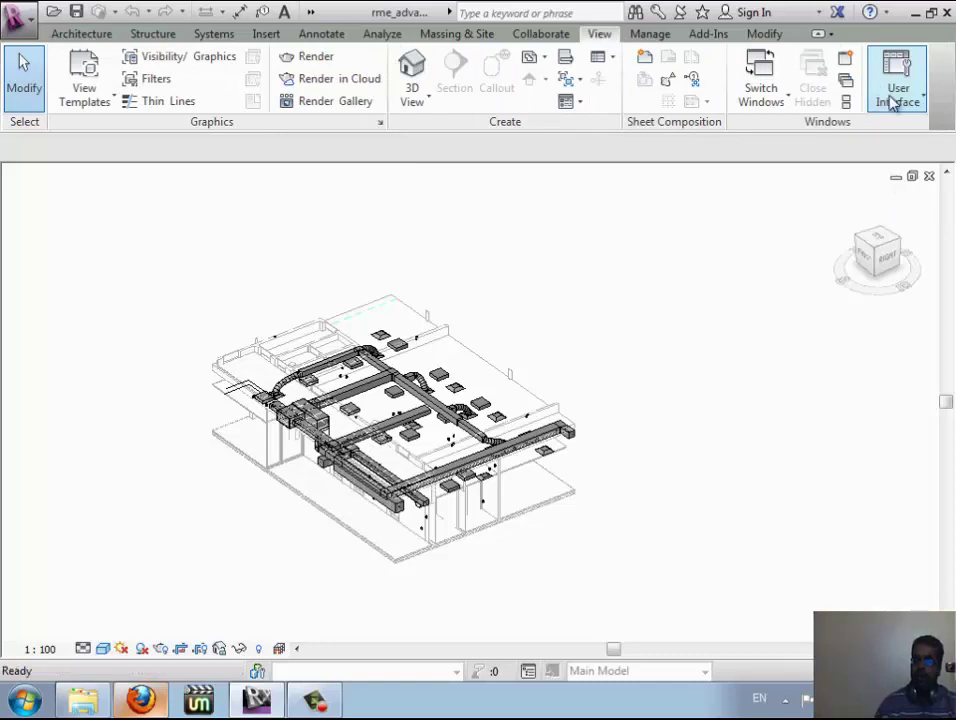
click(893, 98)
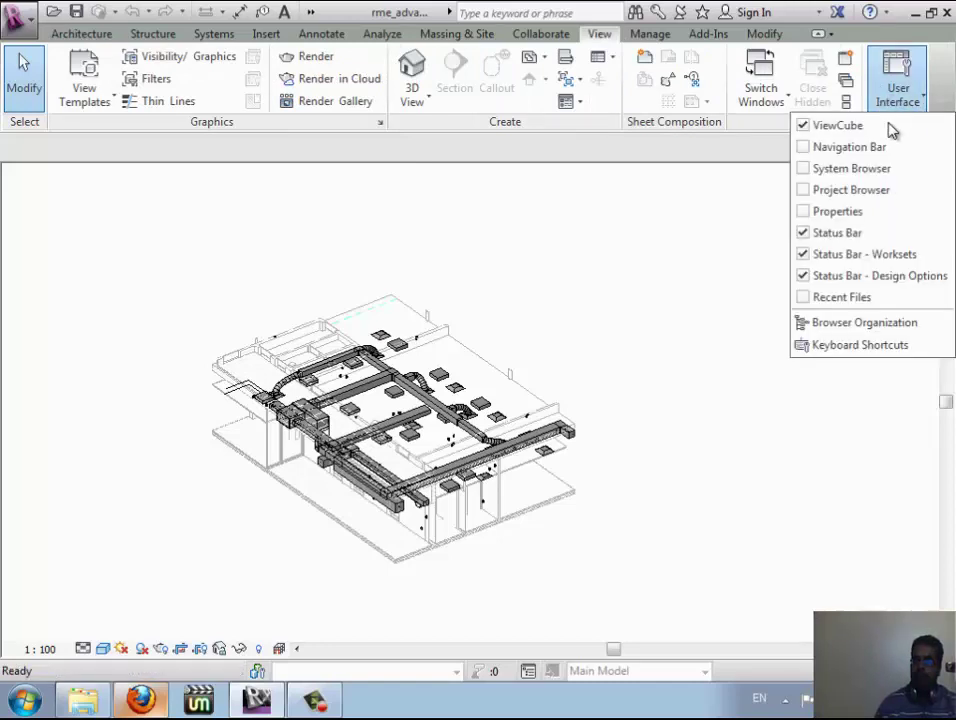
click(807, 192)
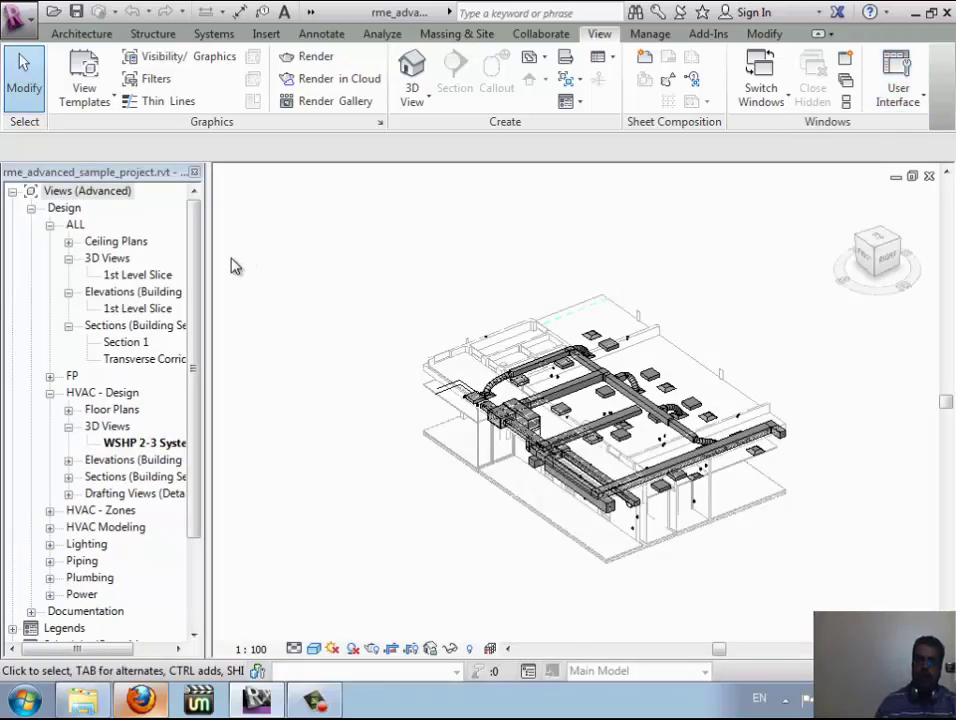
click(135, 275)
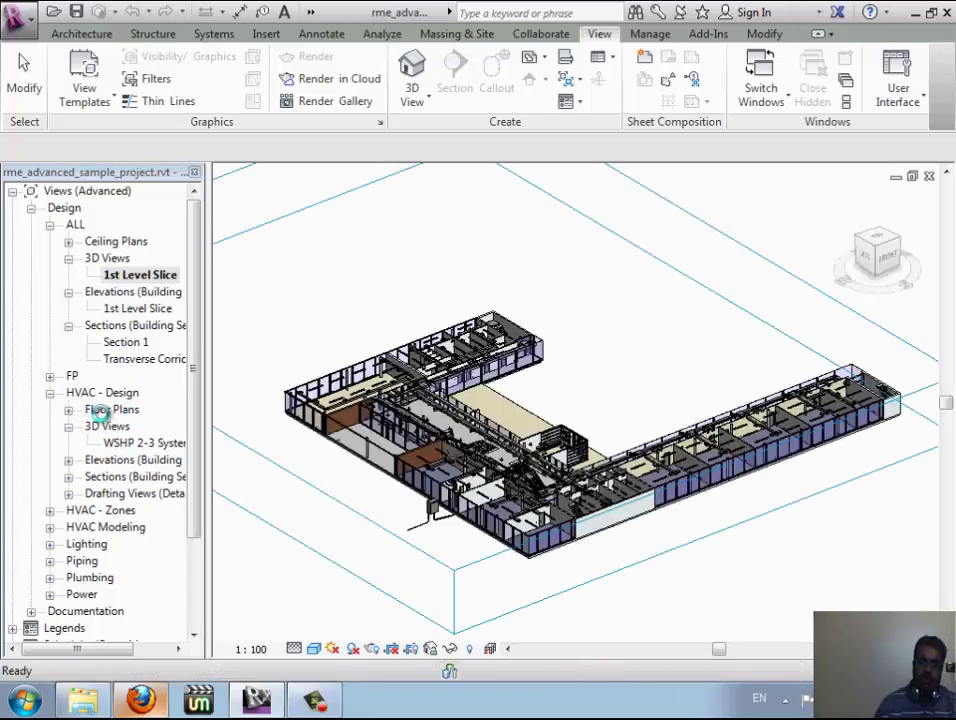
Step: Expand HVAC - Design floor plans and open Level 1 HVAC Plan
click(103, 418)
double_click(103, 418)
click(120, 427)
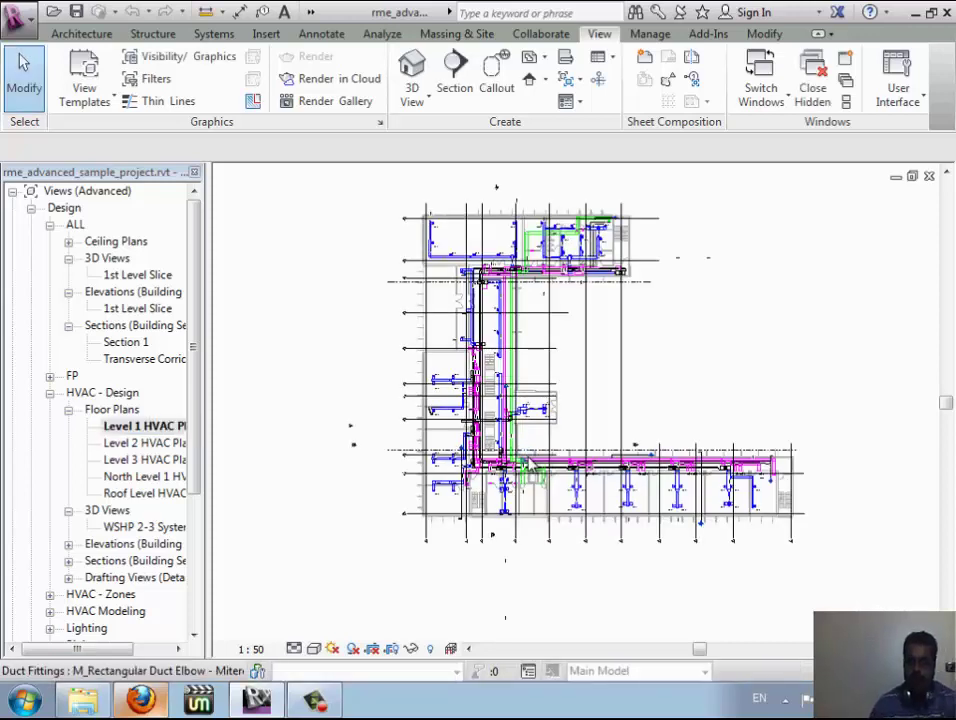
Step: Preview the Level 1 HVAC Plan print, zoom in, and preview the current window again
key(ctrl+p)
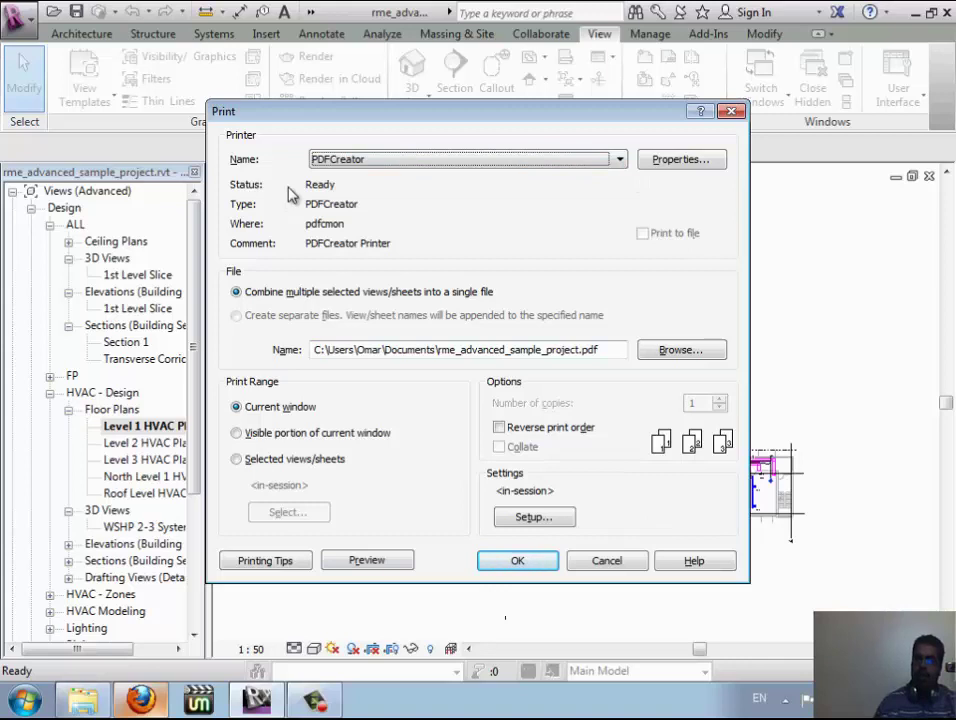
click(324, 566)
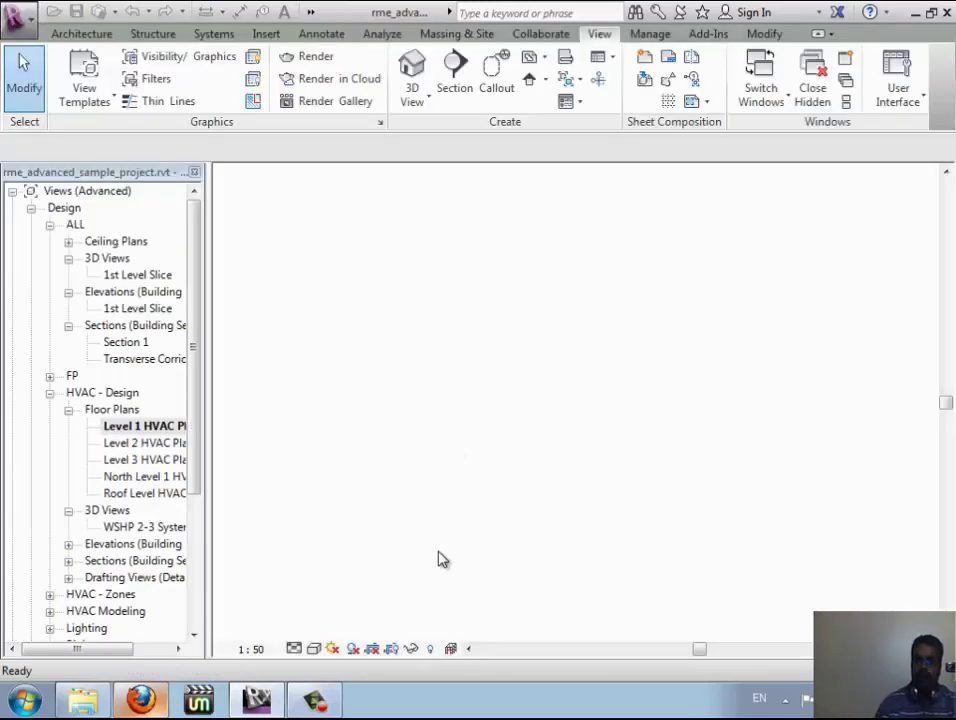
scroll(440, 578, up, 3)
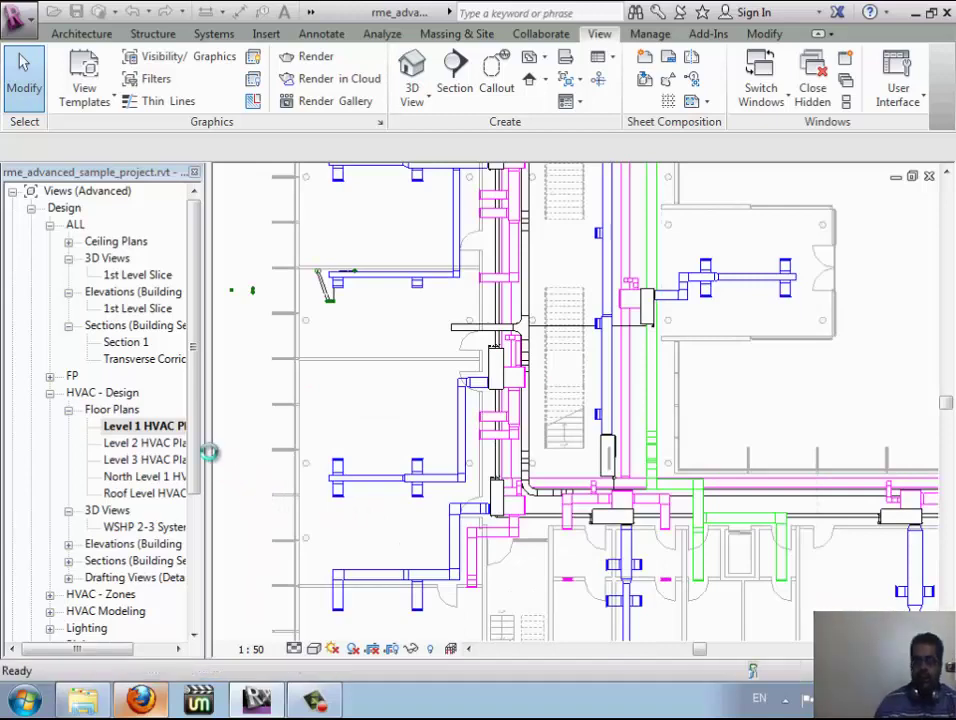
key(ctrl+p)
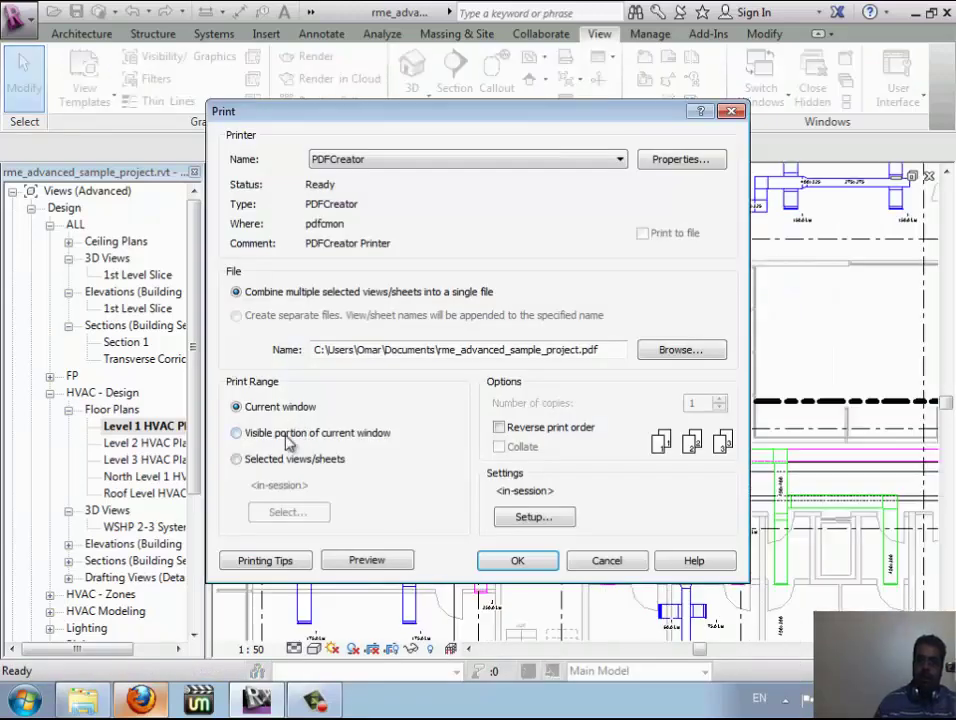
click(388, 562)
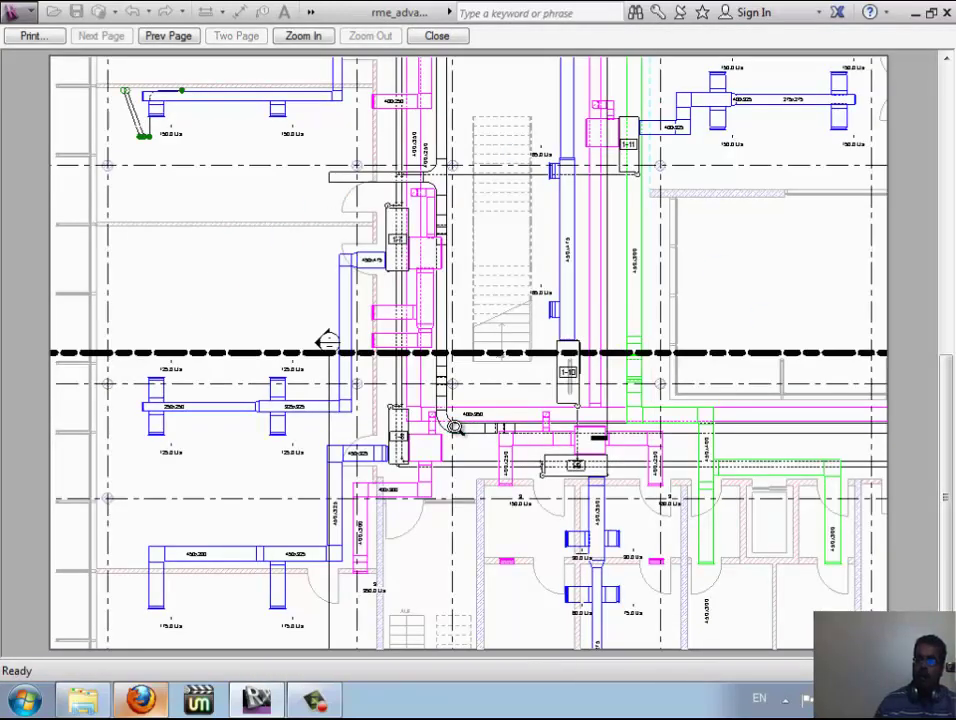
key(Escape)
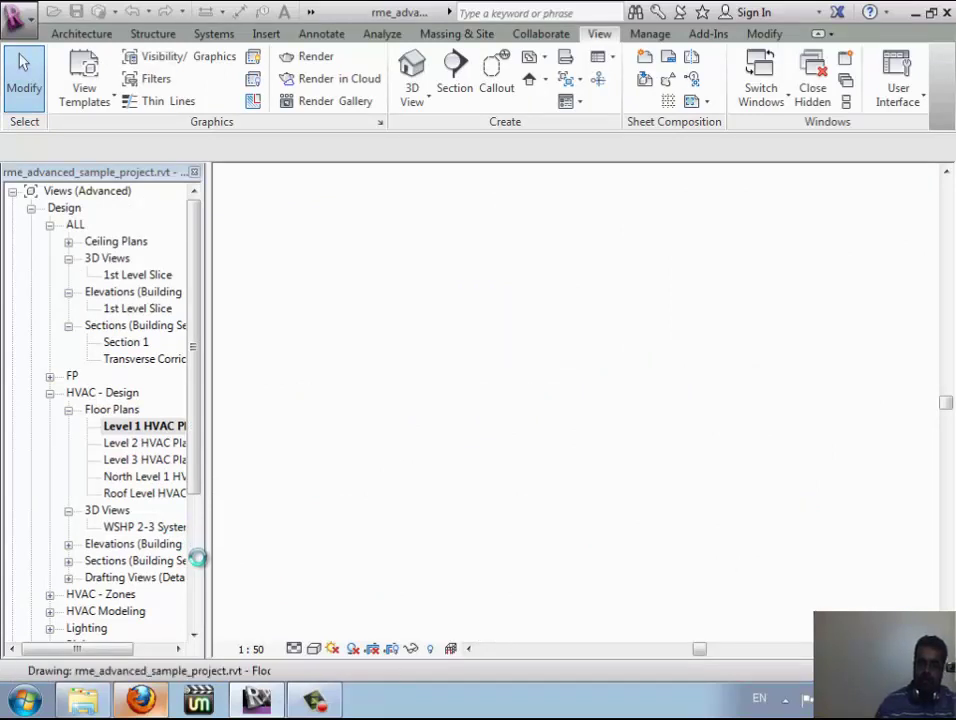
Step: Expand Sheets (all), open sheet E201 - Unnamed, and reopen the Print dialog
scroll(198, 558, down, 4)
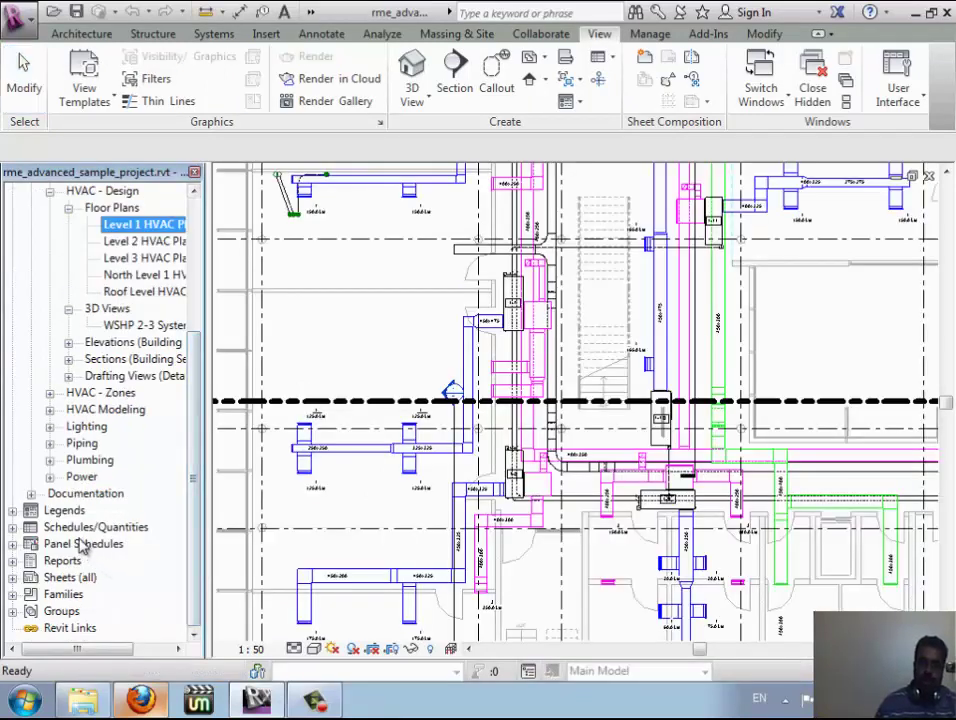
click(86, 546)
double_click(65, 580)
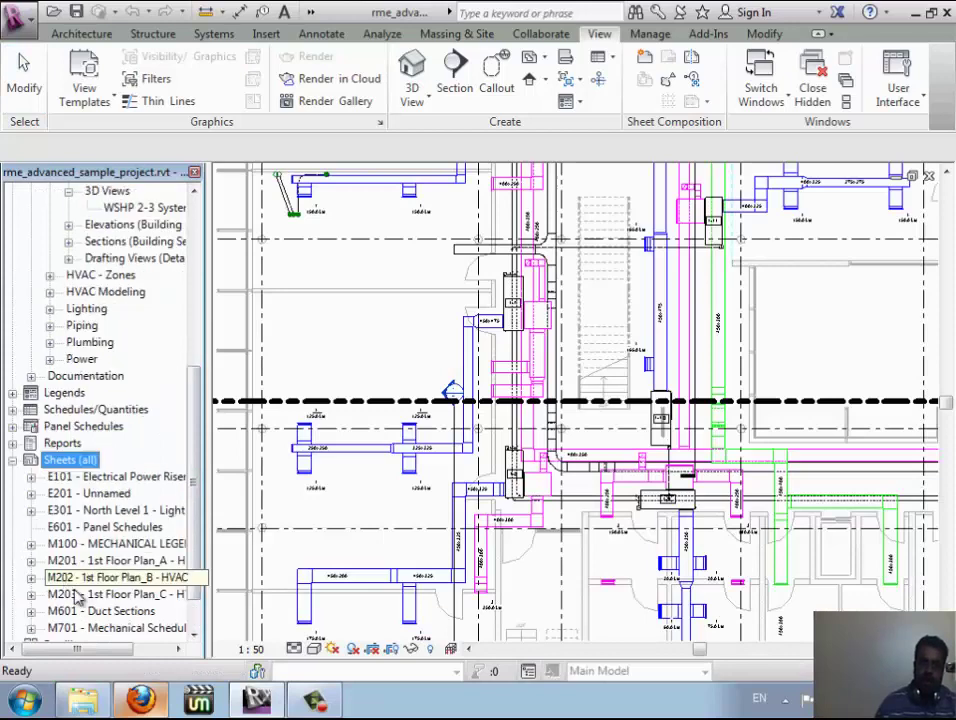
click(115, 494)
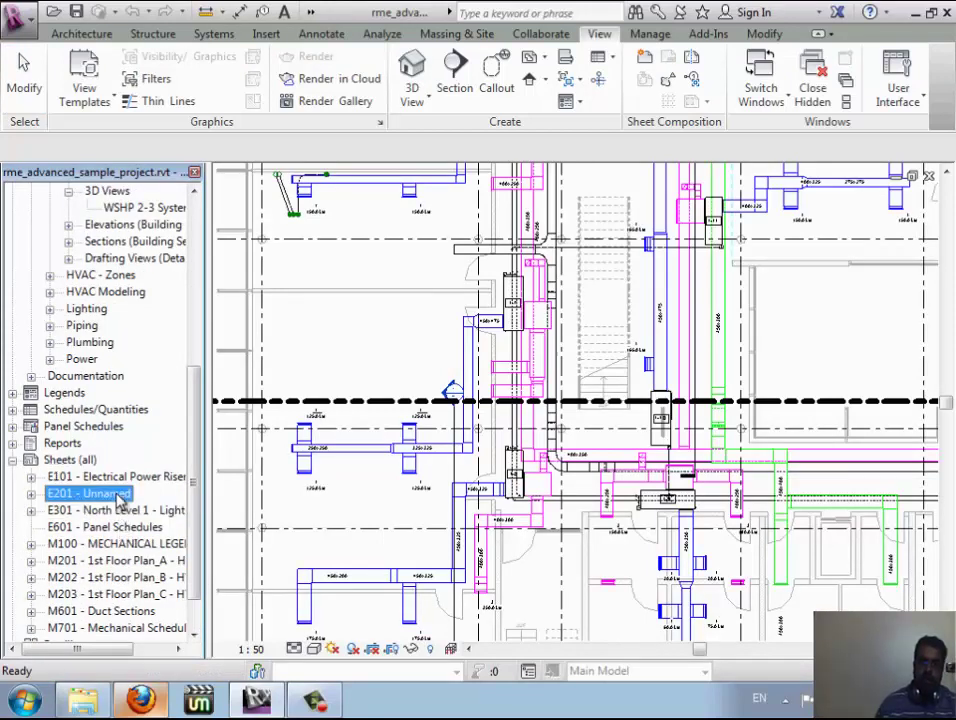
double_click(119, 495)
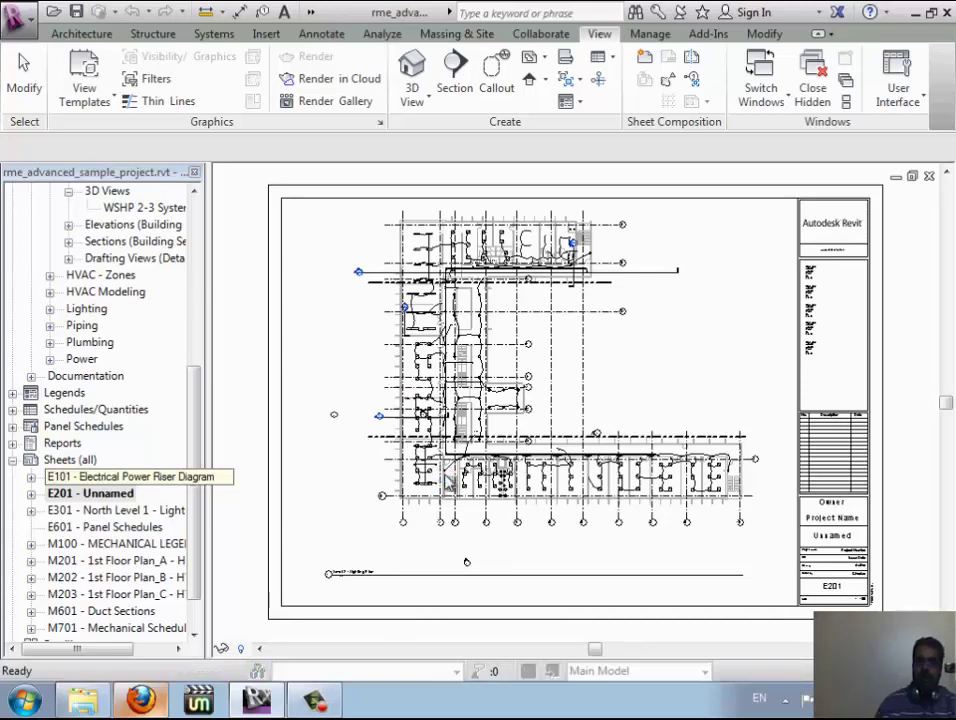
key(ctrl+p)
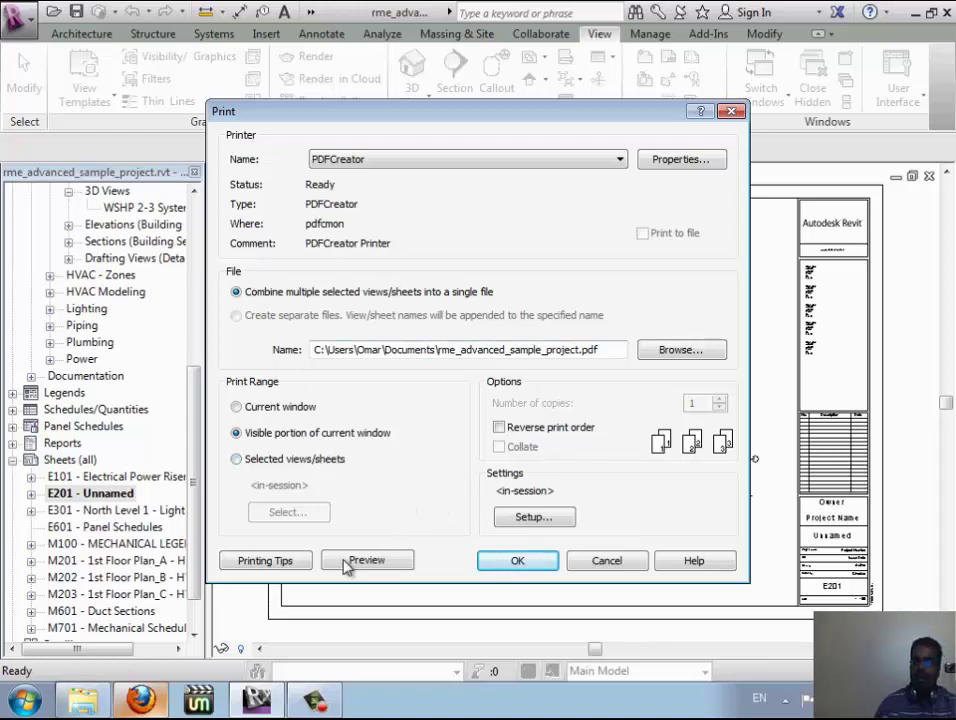
Step: Preview sheet E201 printed as the current window, then reopen the Print dialog
click(300, 407)
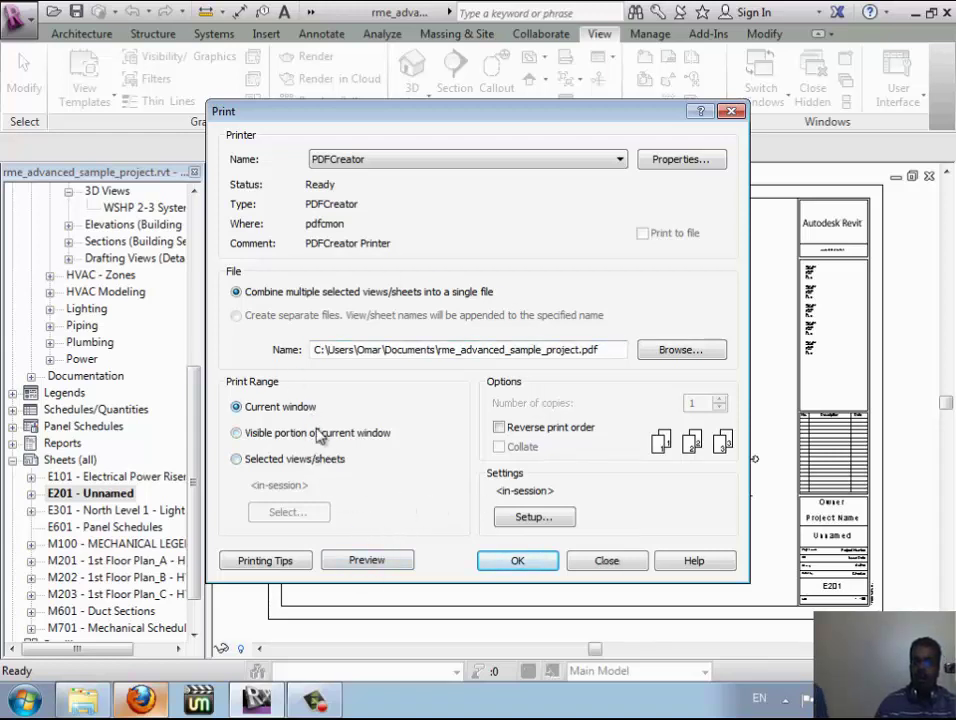
click(398, 565)
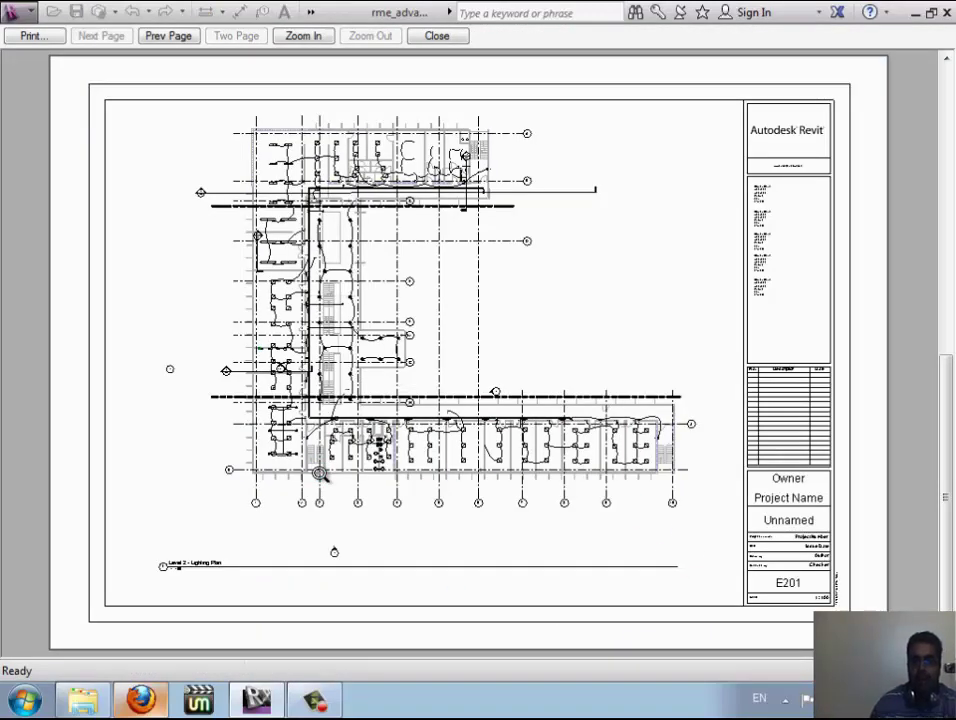
key(Escape)
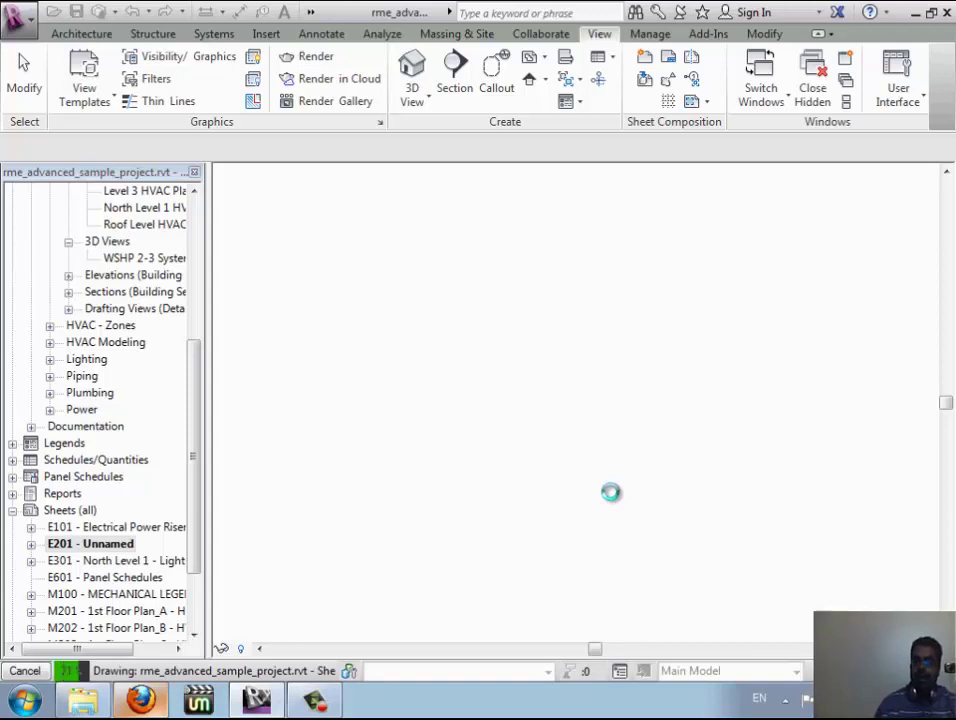
key(ctrl+p)
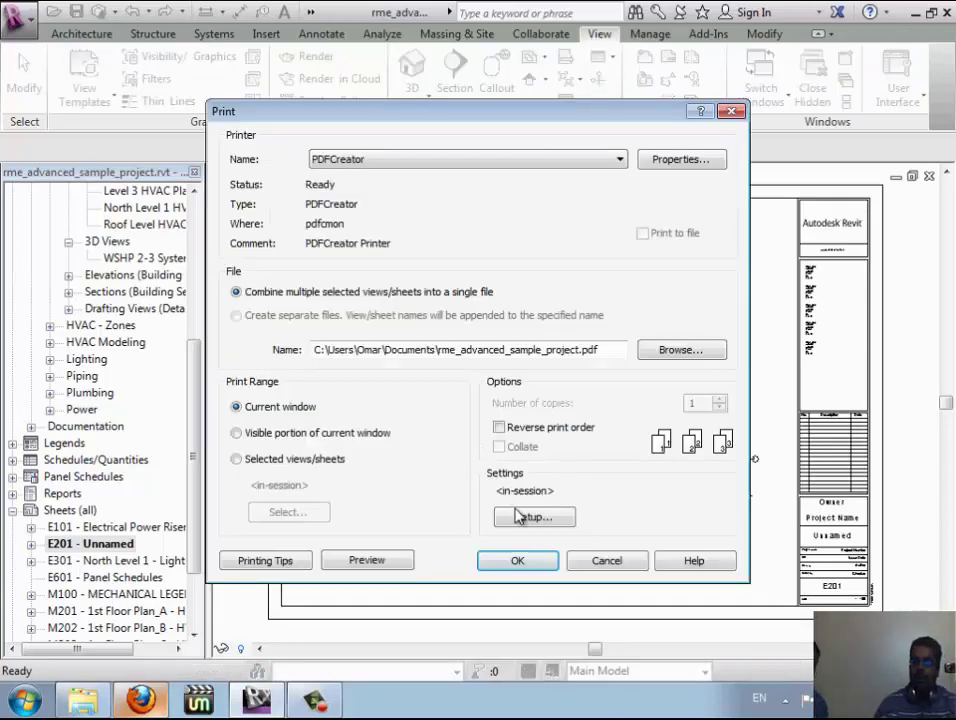
Step: Change the print setup to 100% size instead of fit to page, and save it
click(520, 516)
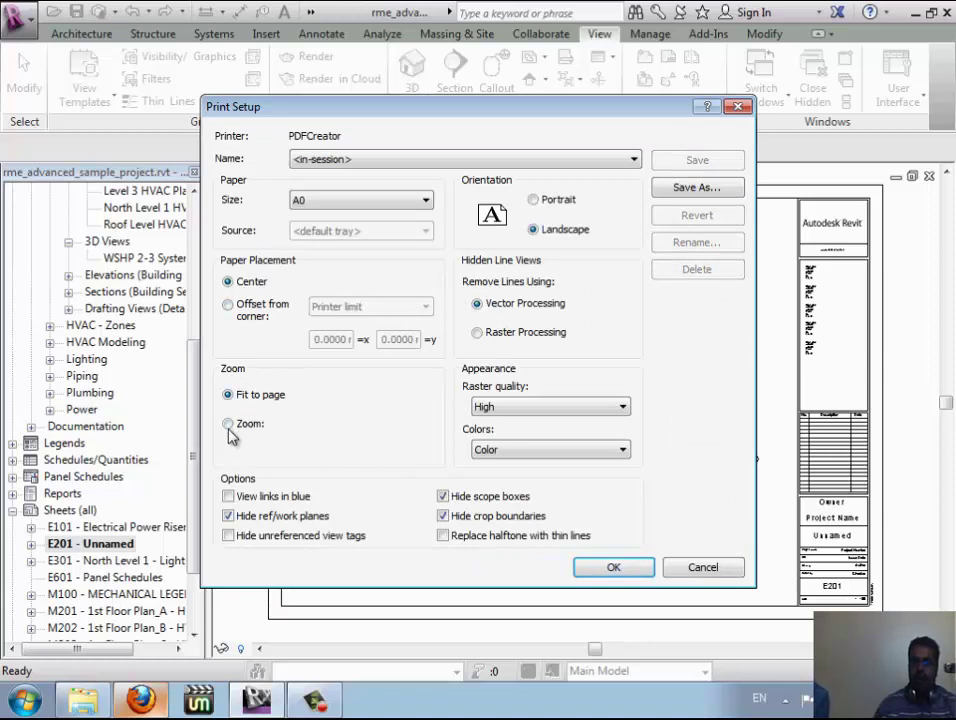
click(229, 426)
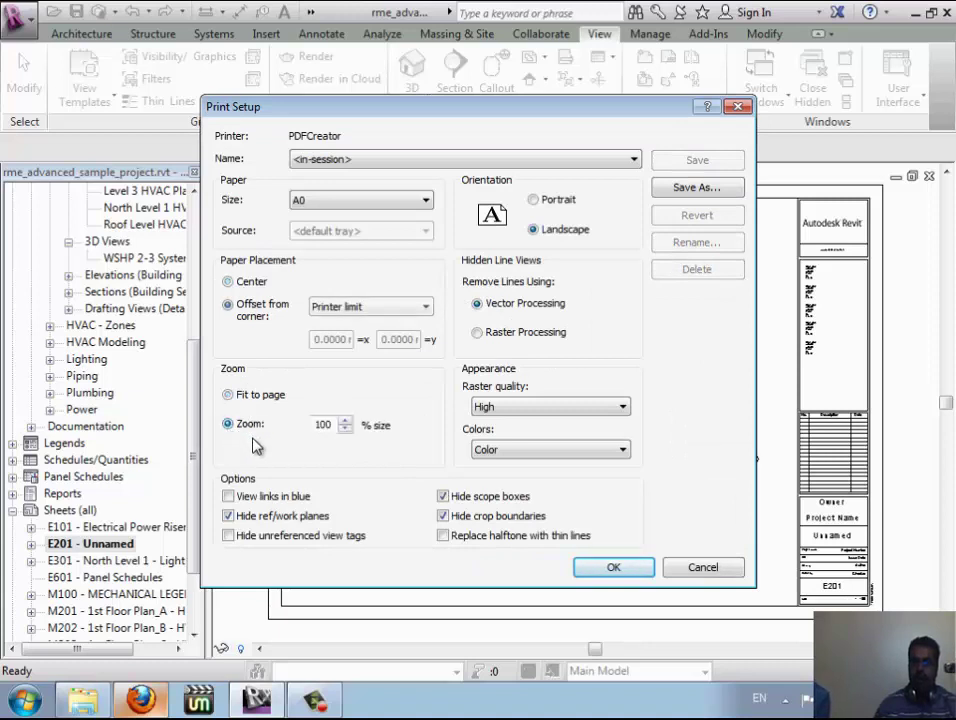
click(610, 572)
click(463, 367)
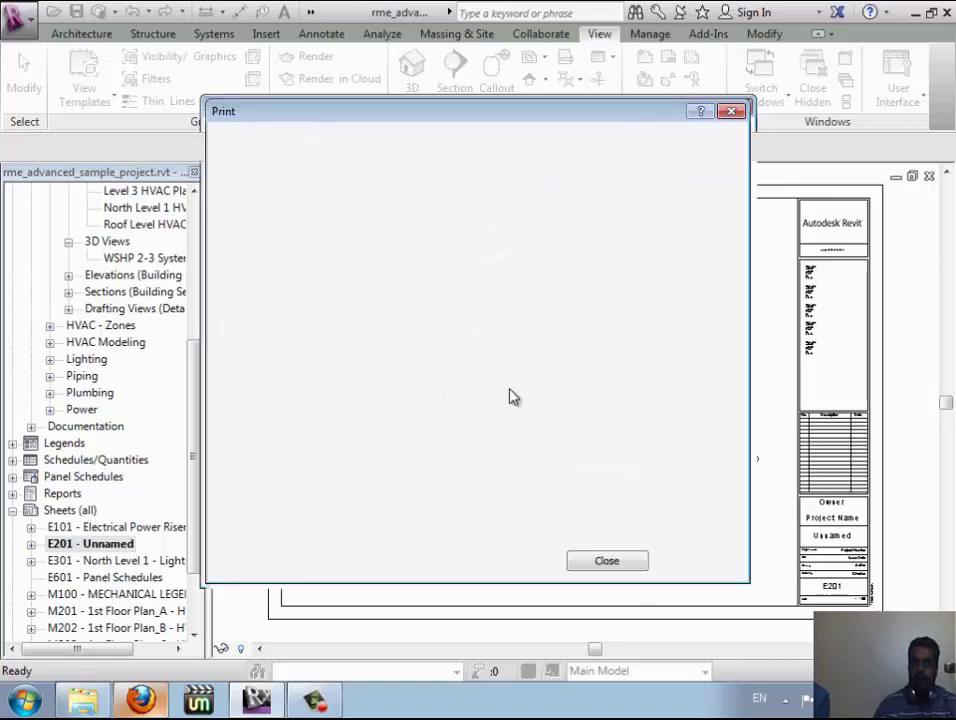
Step: Preview sheet E201 zoomed in, then close the preview
click(364, 562)
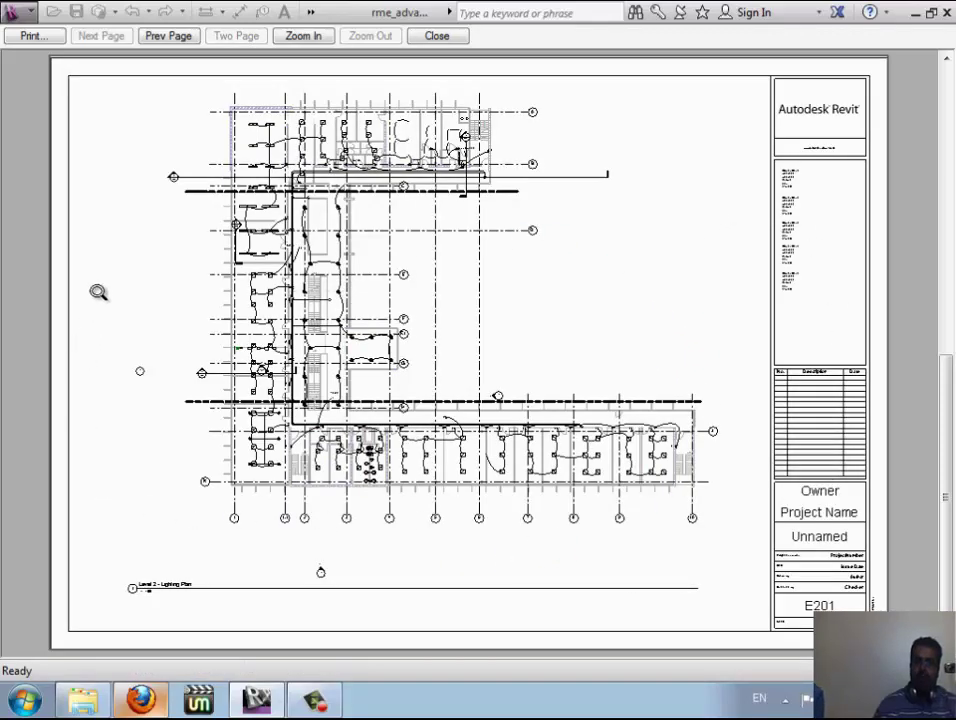
click(855, 210)
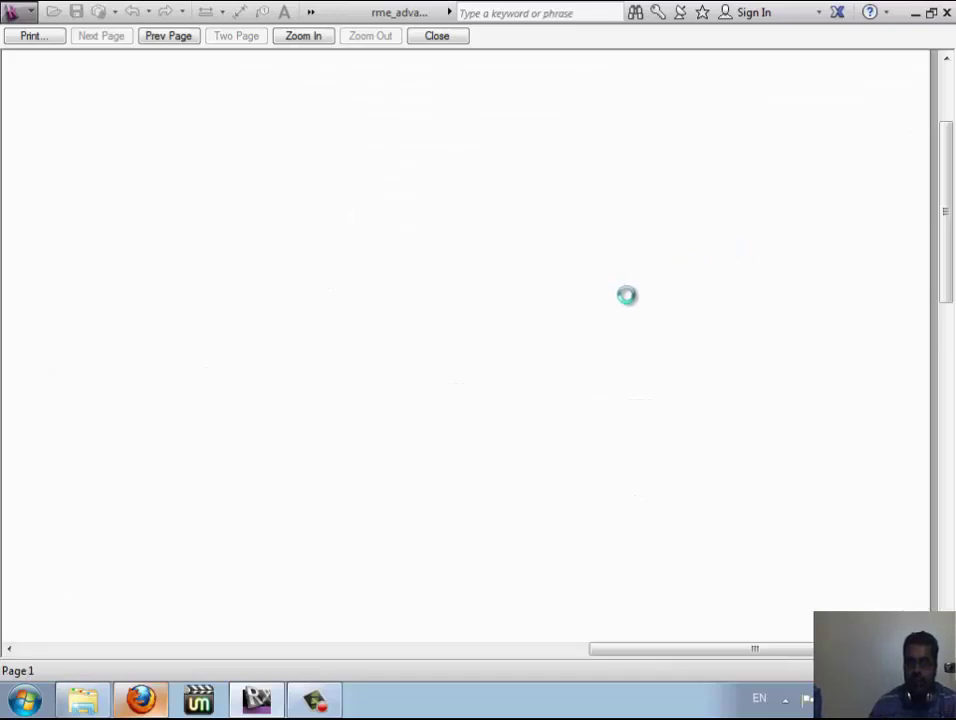
key(Escape)
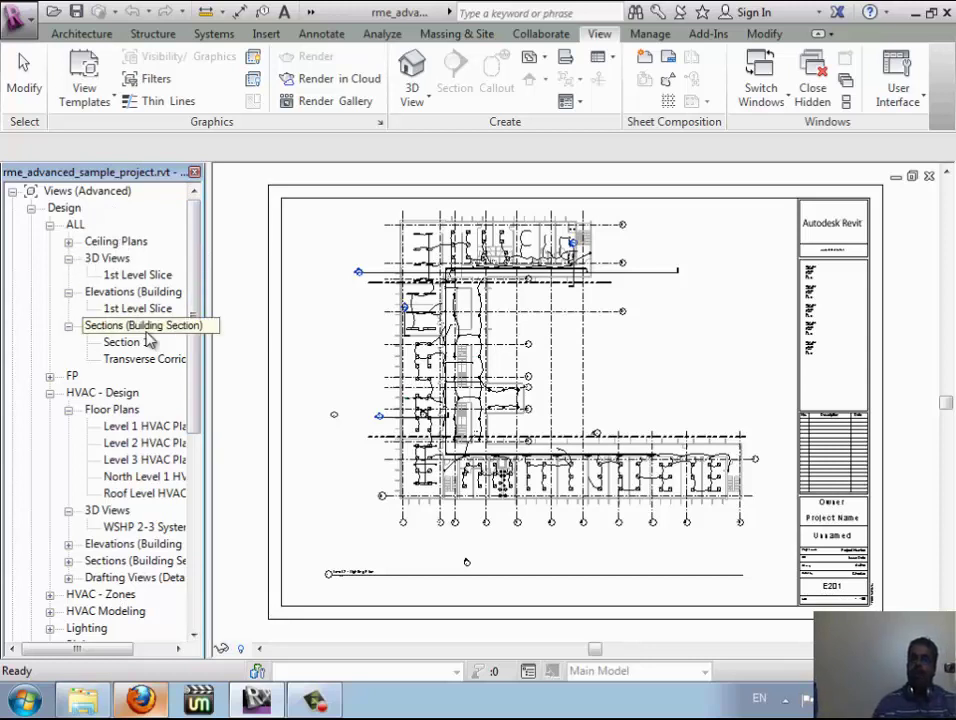
Step: Open the Level 3 HVAC Plan from the Project Browser's Design views
double_click(63, 208)
double_click(72, 224)
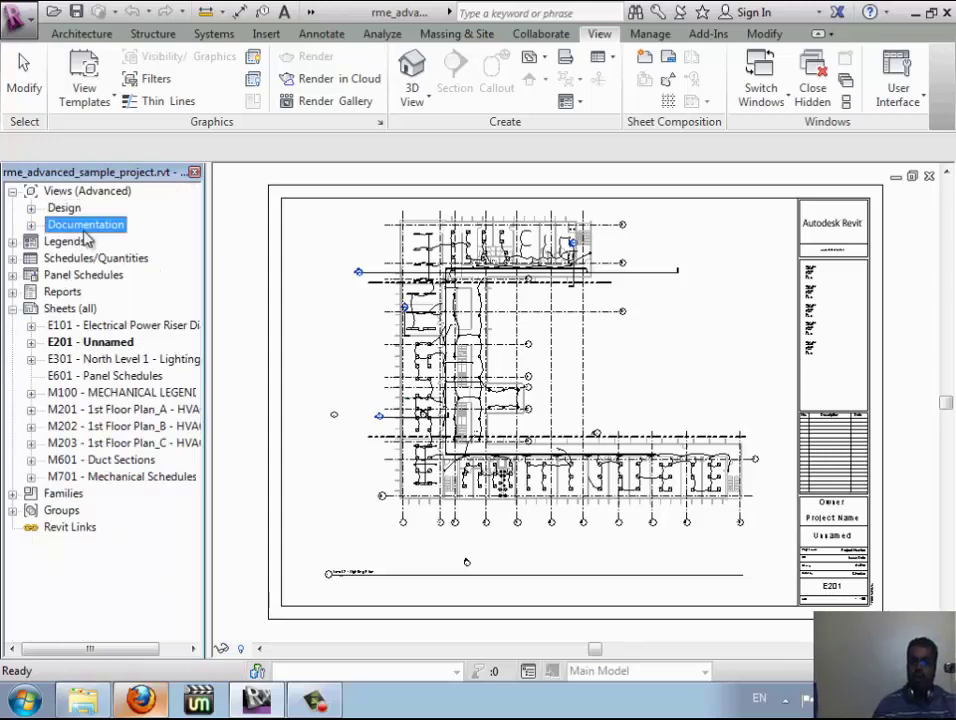
double_click(63, 208)
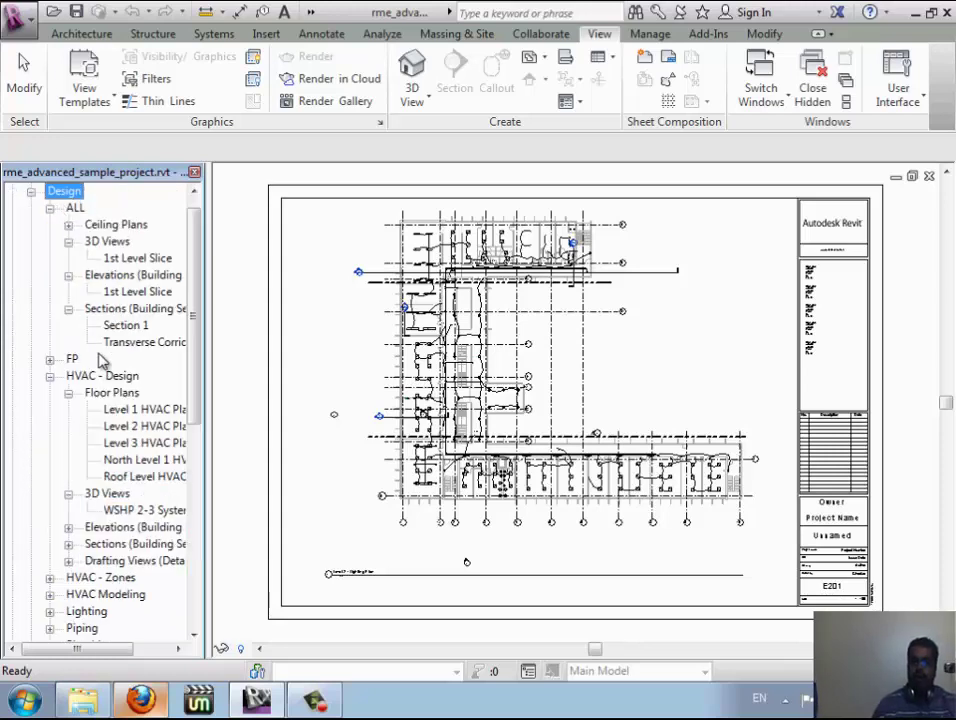
click(128, 444)
double_click(134, 446)
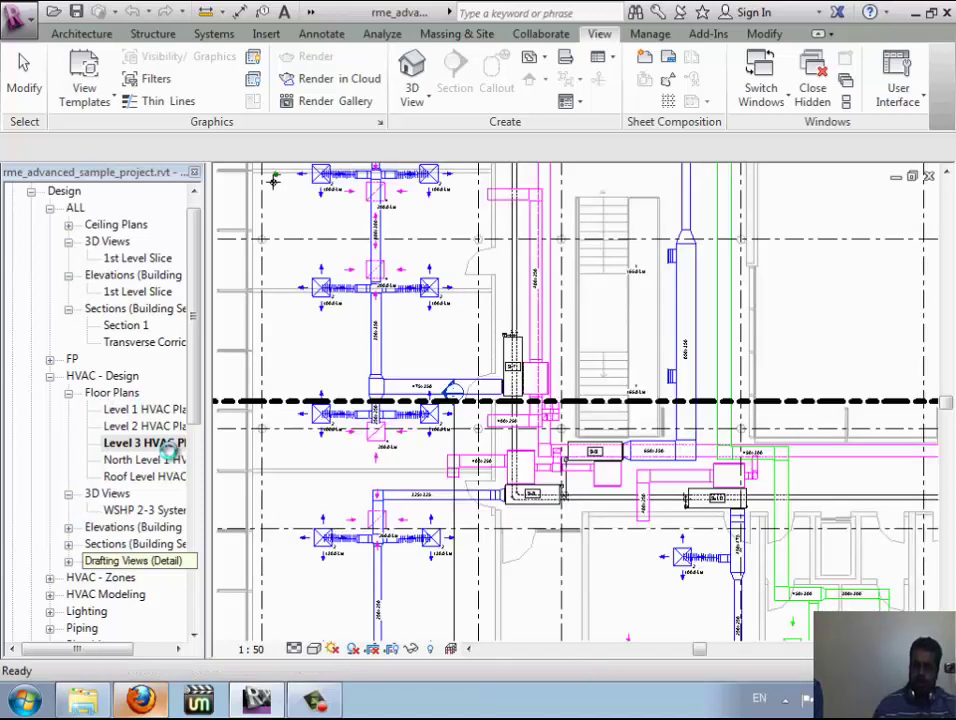
Step: Expand Legends and view the Diffuser Legend and ABBREVIATIONS legends
scroll(145, 440, down, 8)
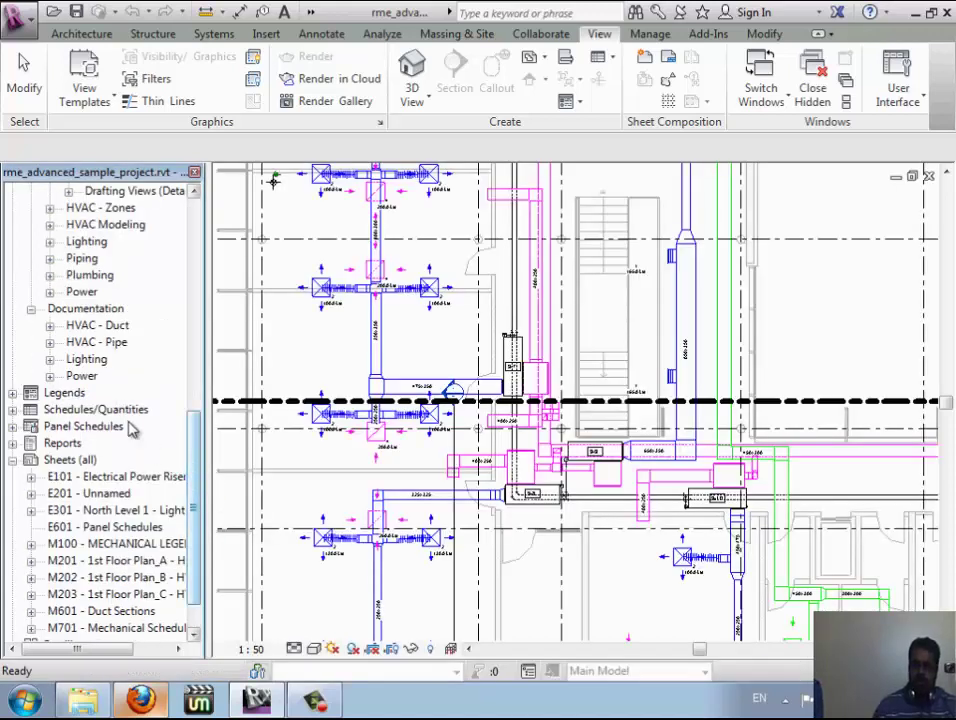
click(86, 394)
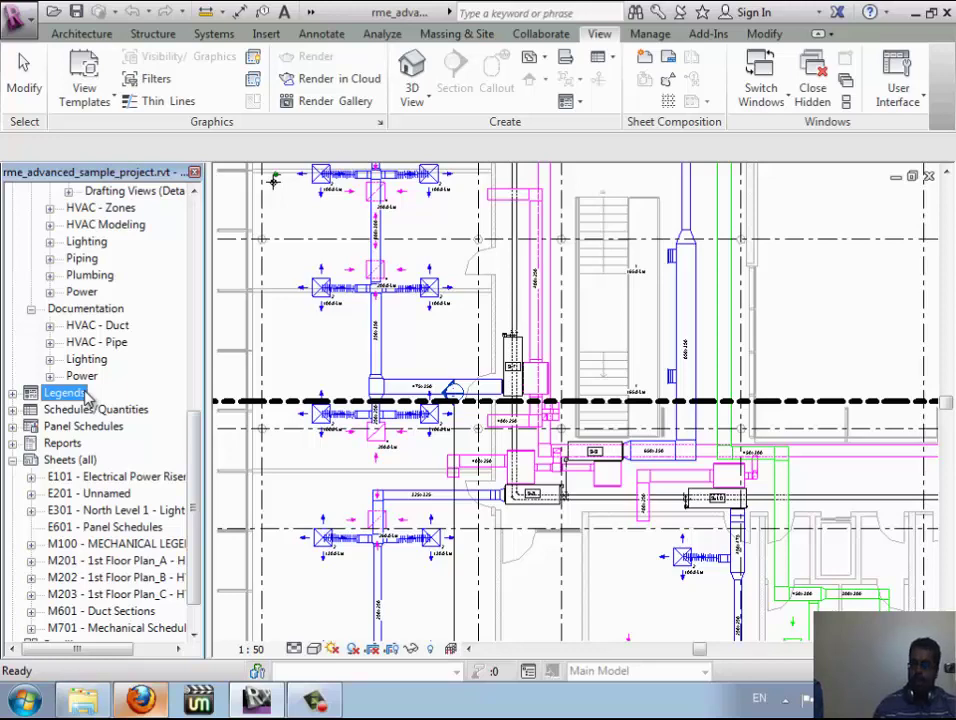
double_click(86, 395)
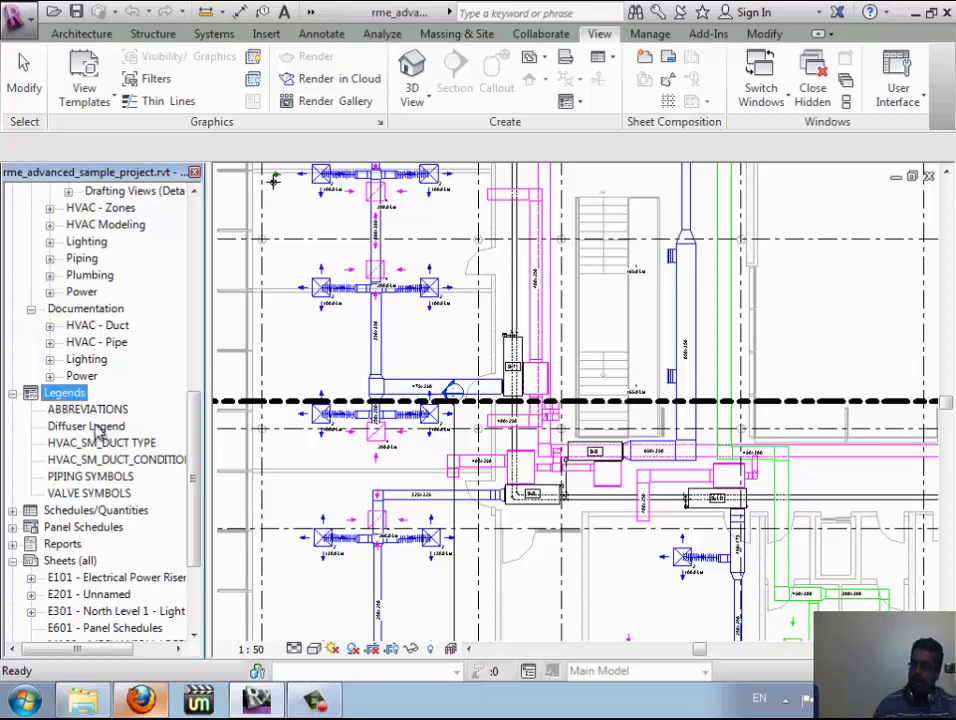
double_click(100, 427)
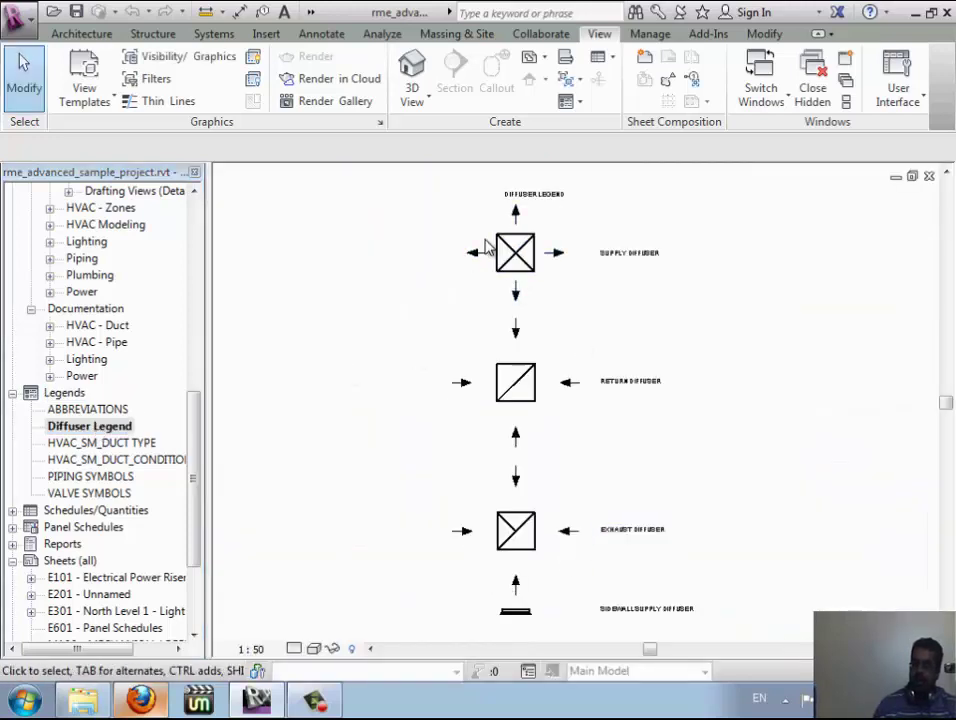
click(89, 409)
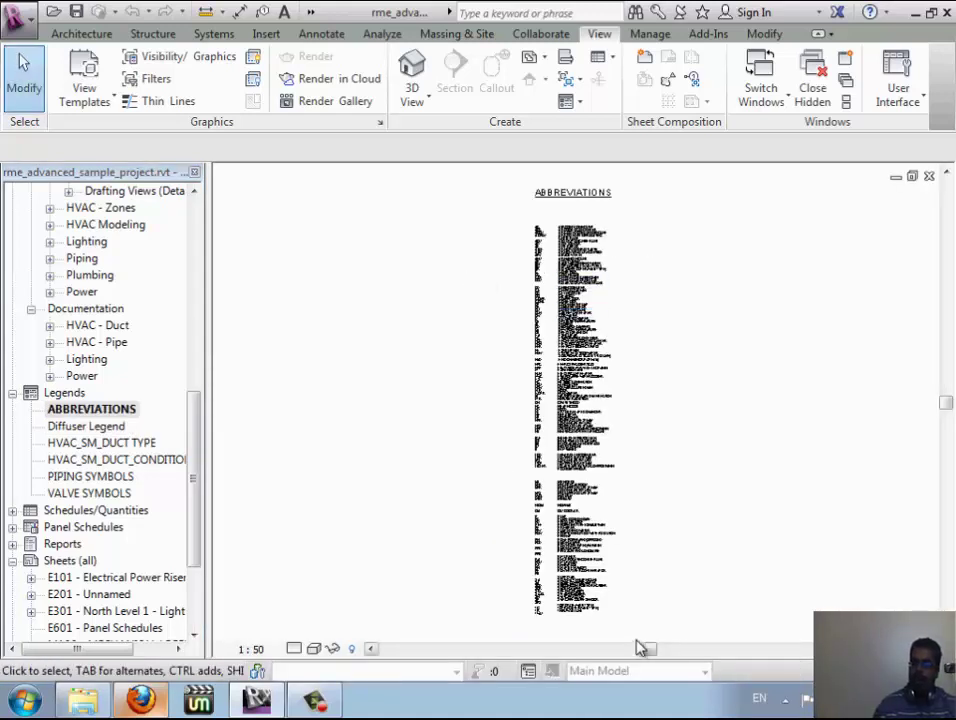
Step: Open the Level 2 HVAC Zone Schedule from Schedules/Quantities
scroll(523, 416, up, 2)
double_click(95, 512)
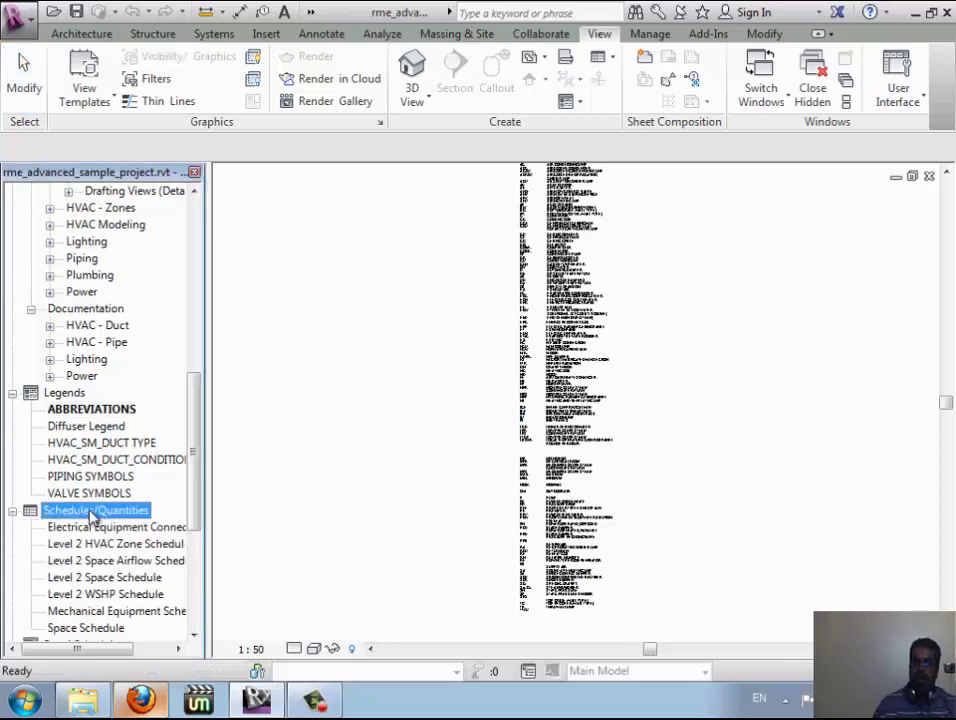
click(91, 545)
double_click(92, 545)
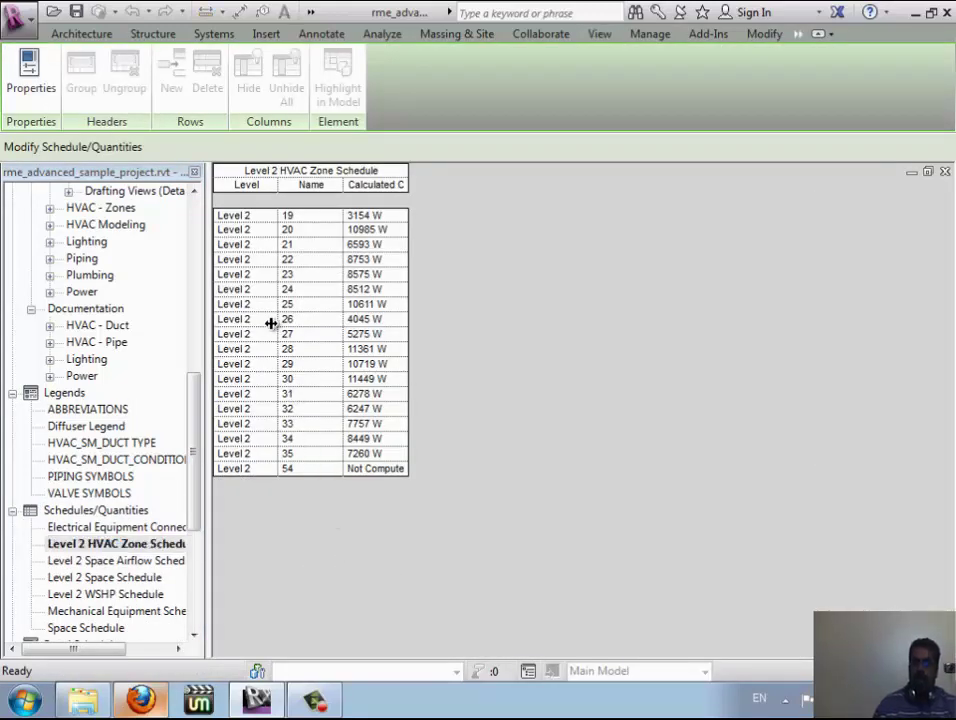
Step: Select zone 25's schedule row and highlight that zone in a floor plan view
click(258, 309)
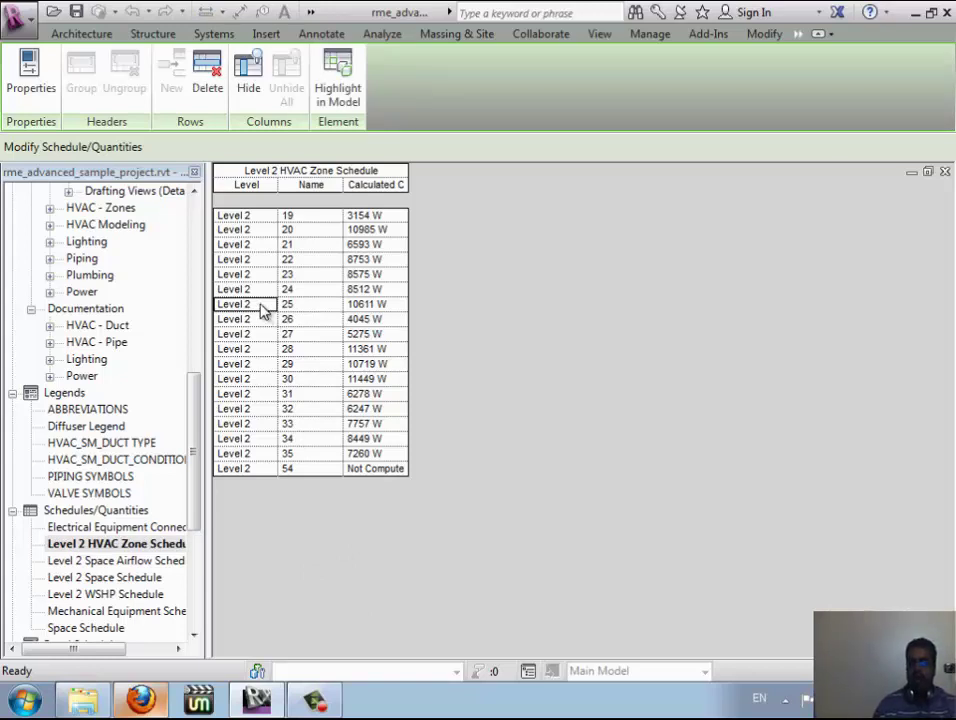
click(340, 92)
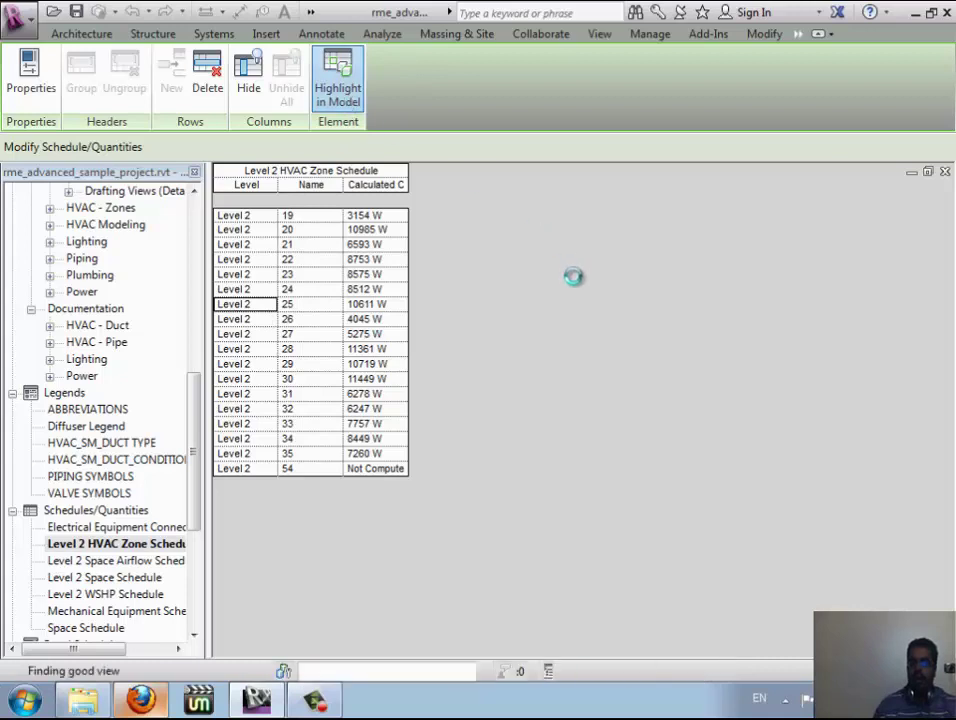
click(556, 389)
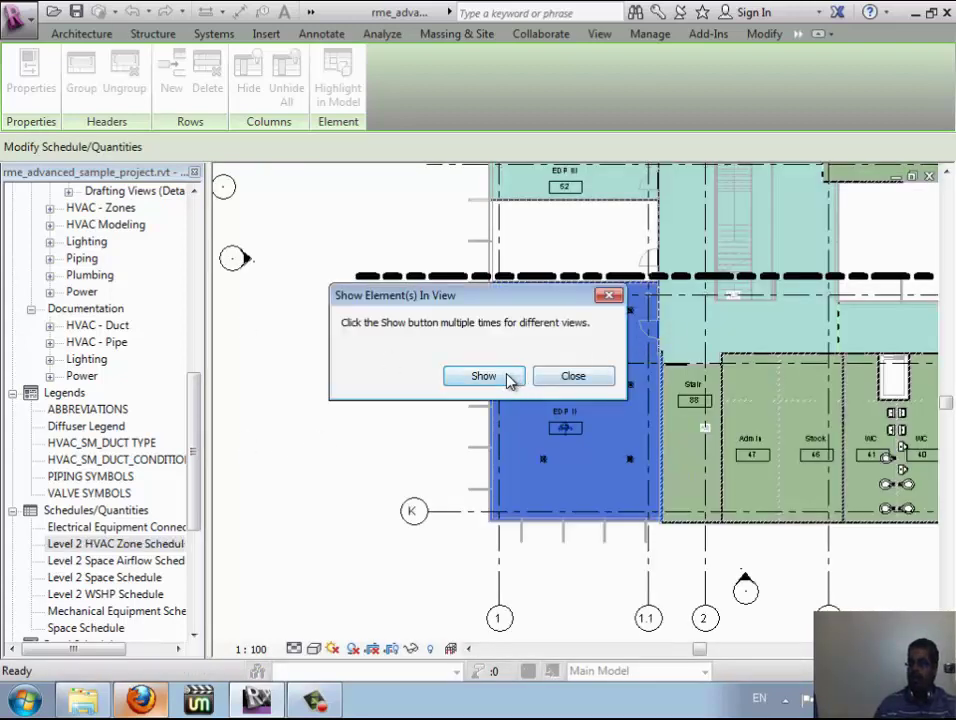
click(495, 378)
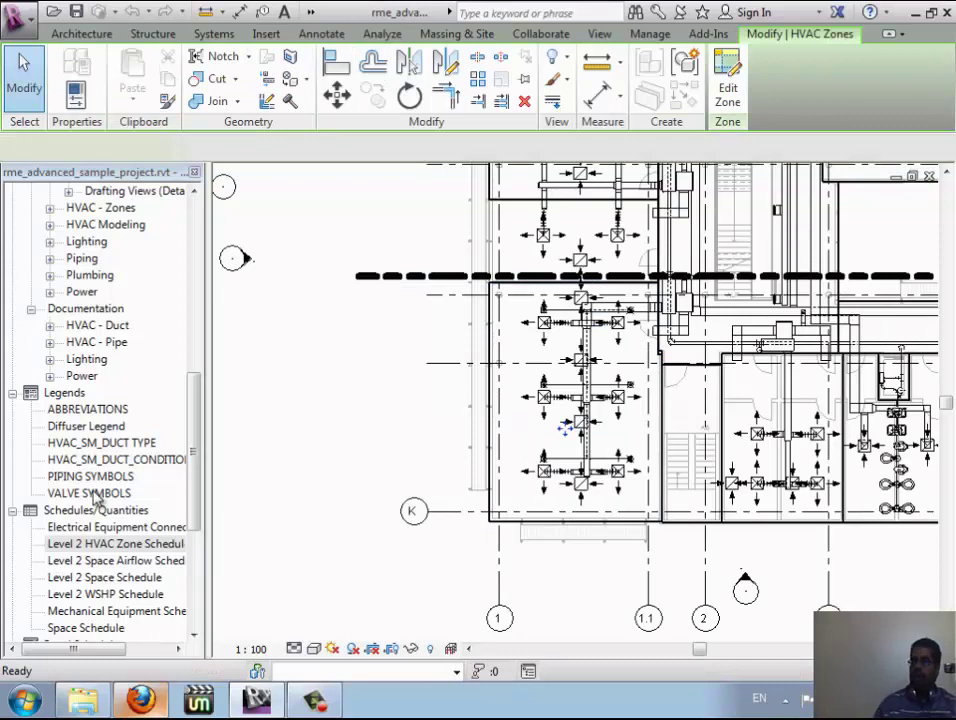
Step: Expand Panel Schedules and open the EP-2 panel schedule
click(195, 557)
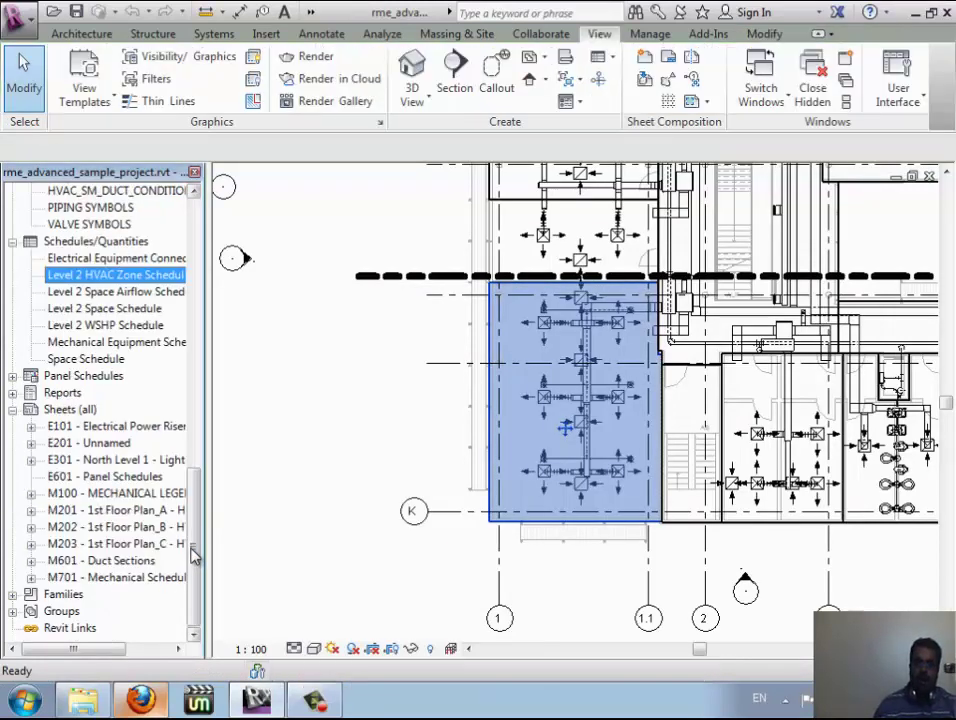
double_click(101, 376)
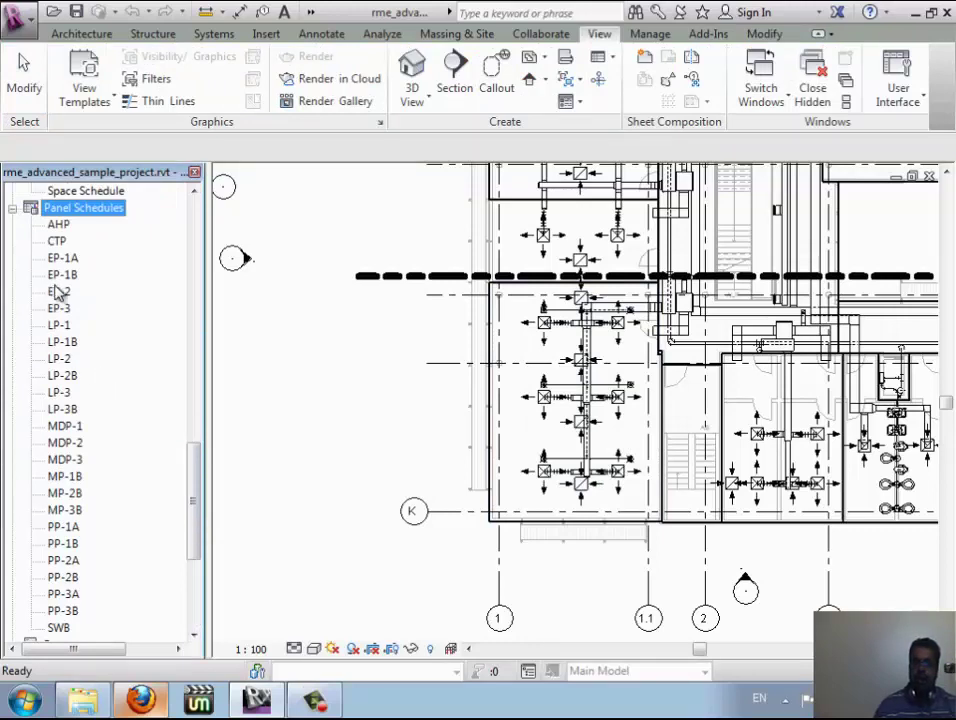
click(58, 291)
double_click(60, 291)
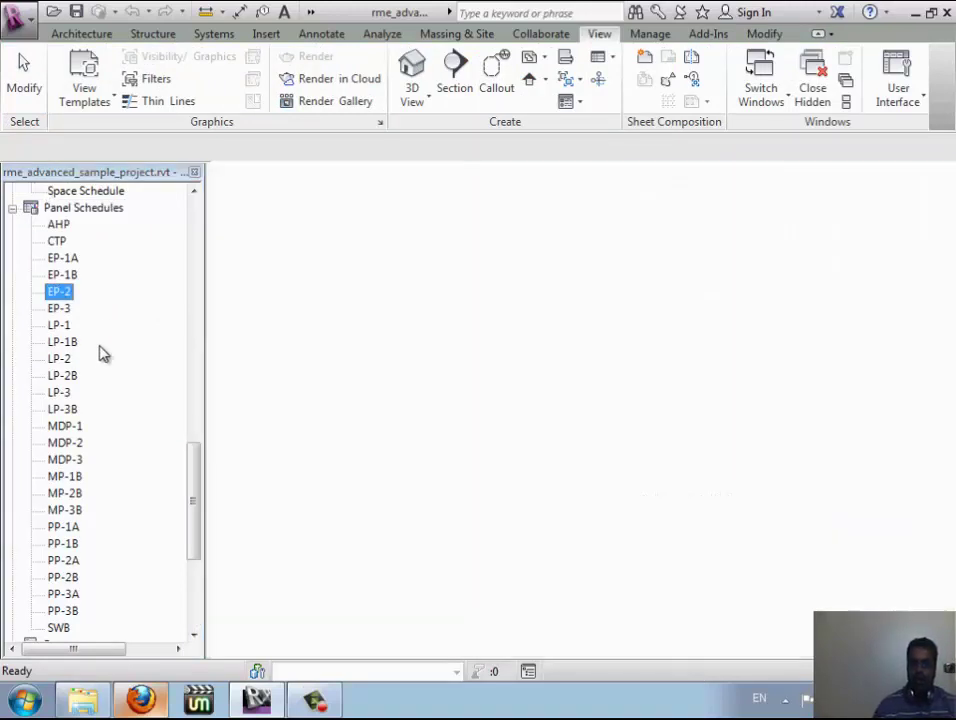
Step: Delete all panel schedules from AHP through SWB
click(58, 226)
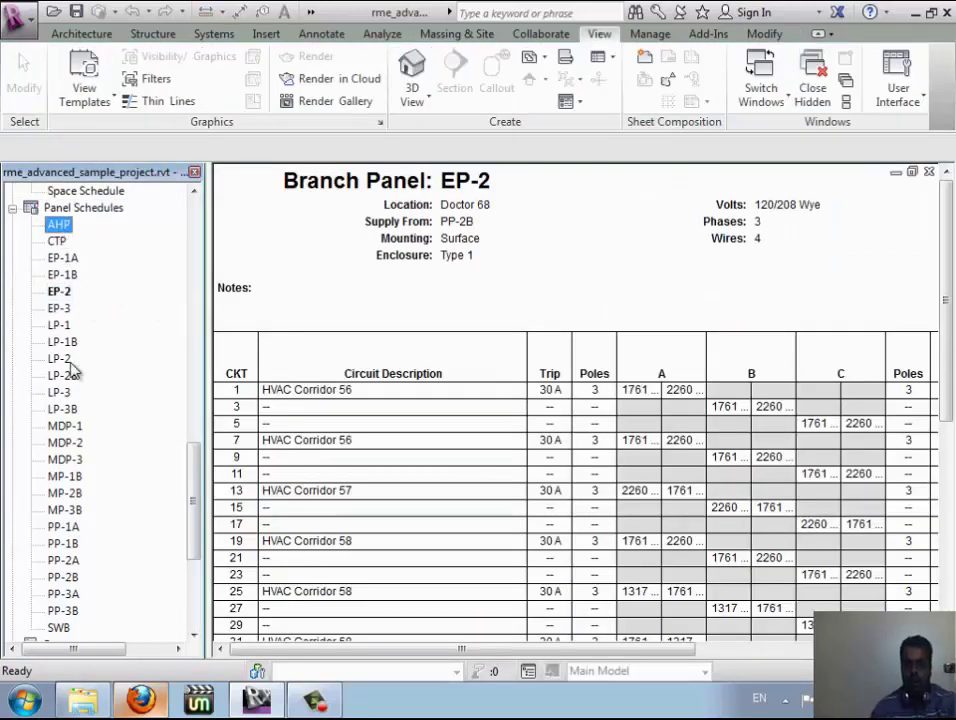
scroll(60, 592, down, 1)
shift+click(57, 594)
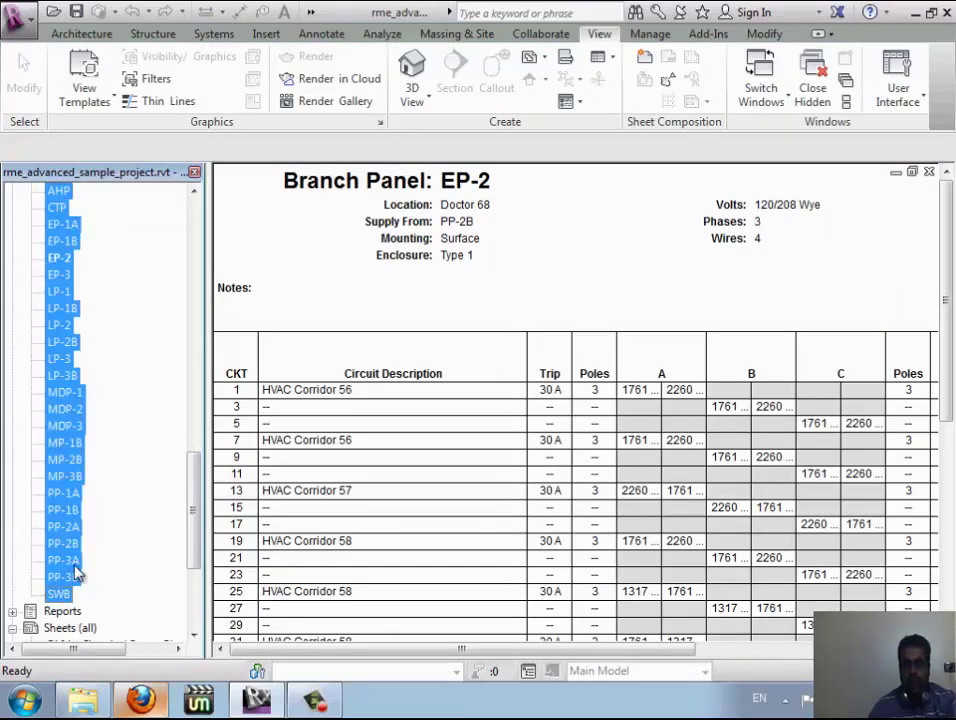
right_click(77, 566)
click(134, 530)
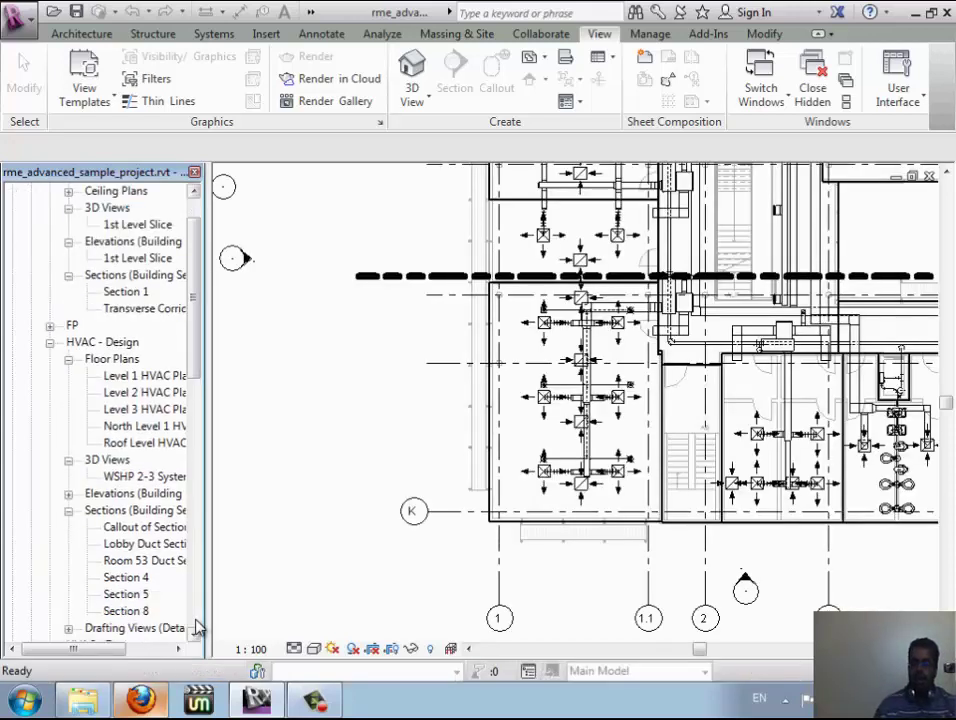
Step: Scroll the Project Browser to confirm no panel schedules remain
scroll(197, 627, down, 5)
scroll(197, 627, down, 3)
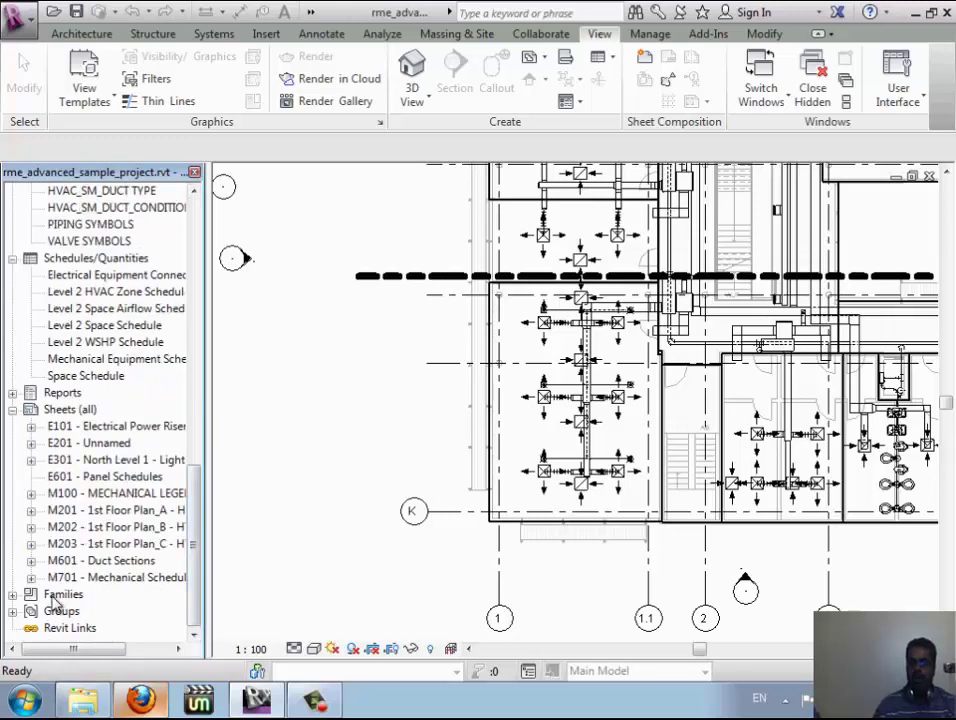
click(58, 596)
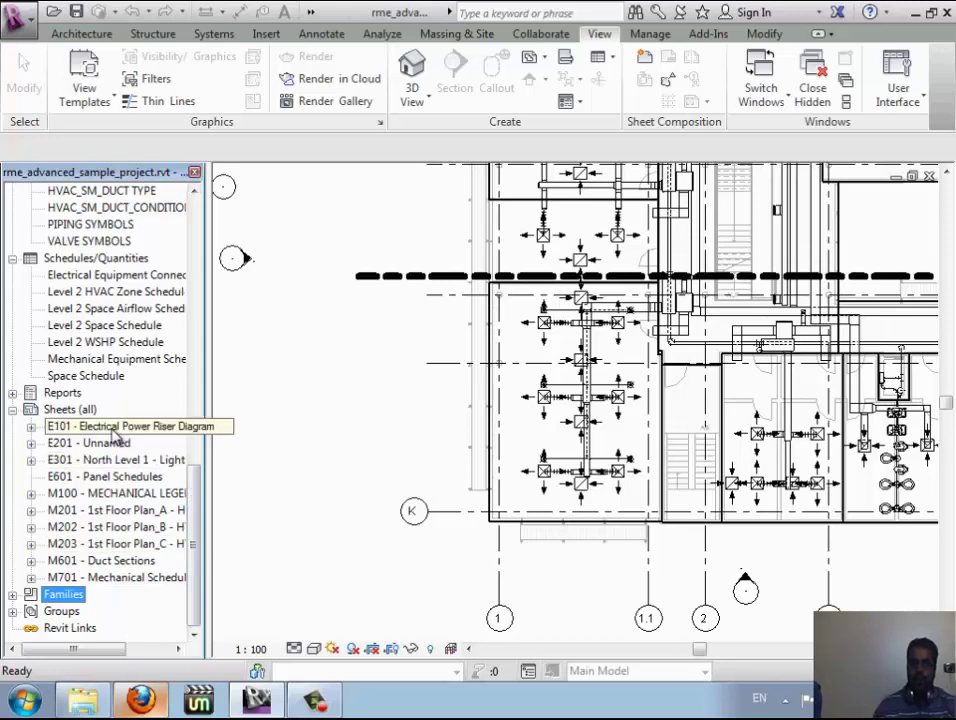
scroll(105, 430, up, 1)
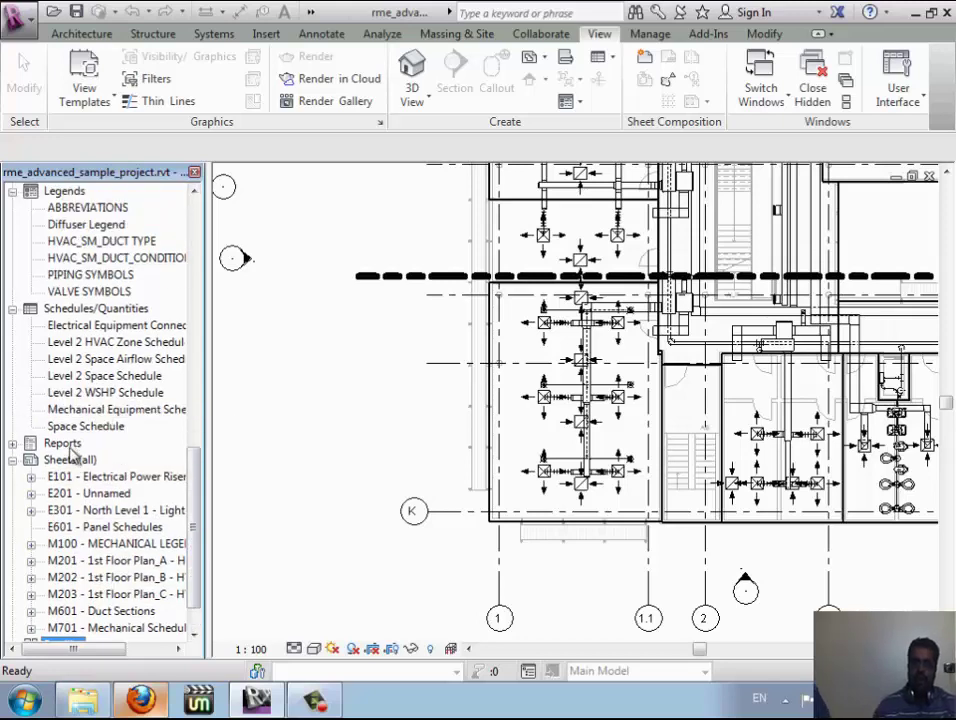
scroll(85, 422, up, 2)
scroll(85, 425, up, 1)
scroll(85, 425, up, 1)
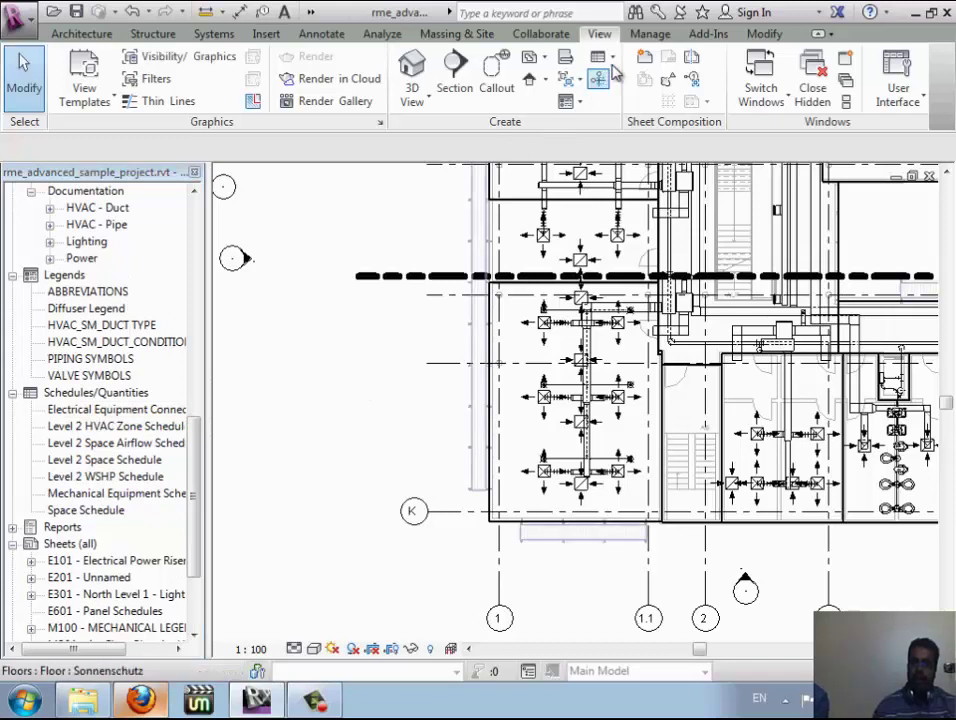
Step: Check the View Schedules dropdown, then switch to the Analyze tab
click(614, 60)
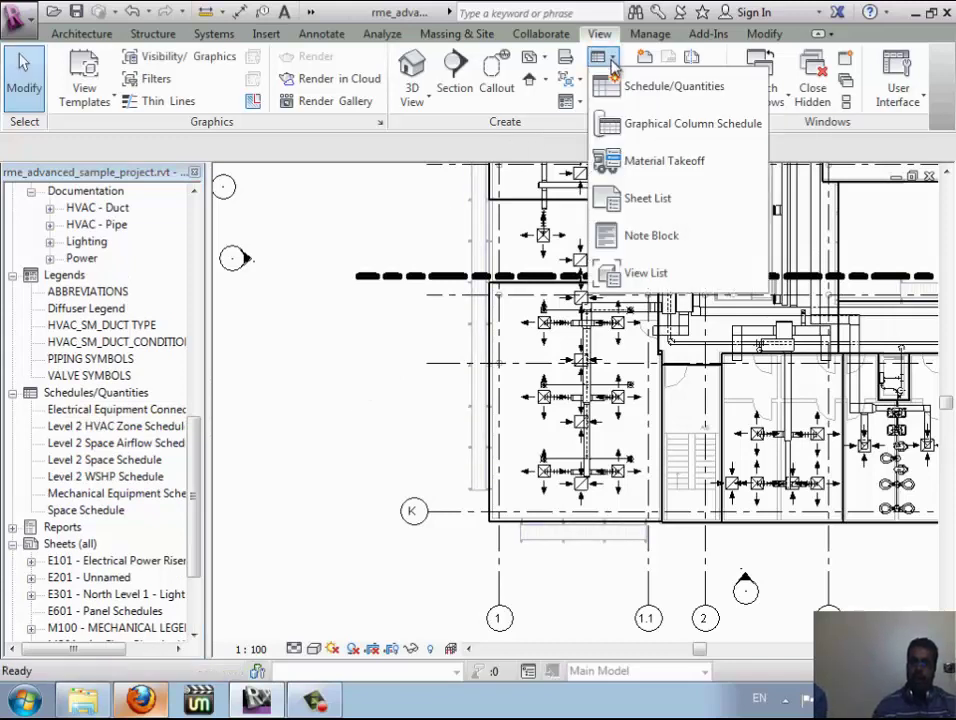
click(544, 150)
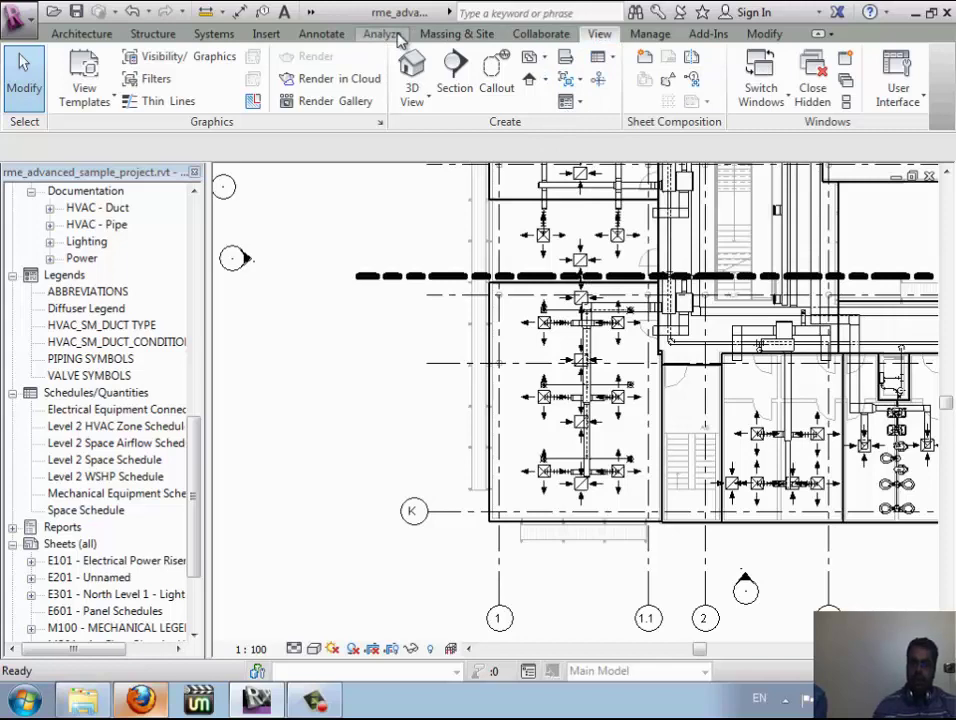
click(385, 34)
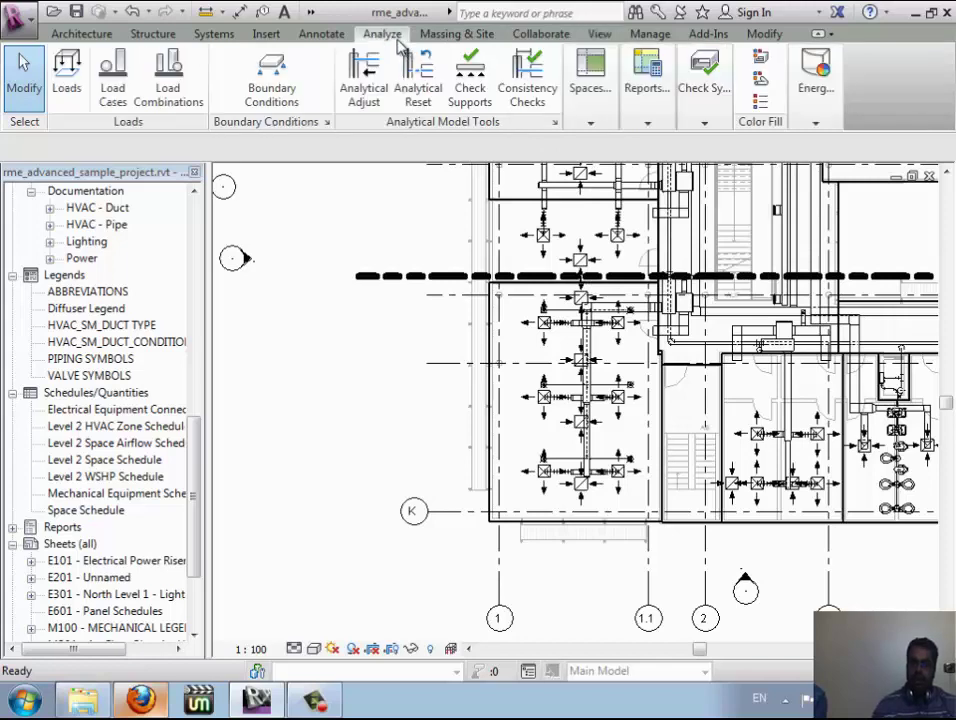
Step: Generate panel schedules for all panels using Panel Schedules with Check All
click(610, 122)
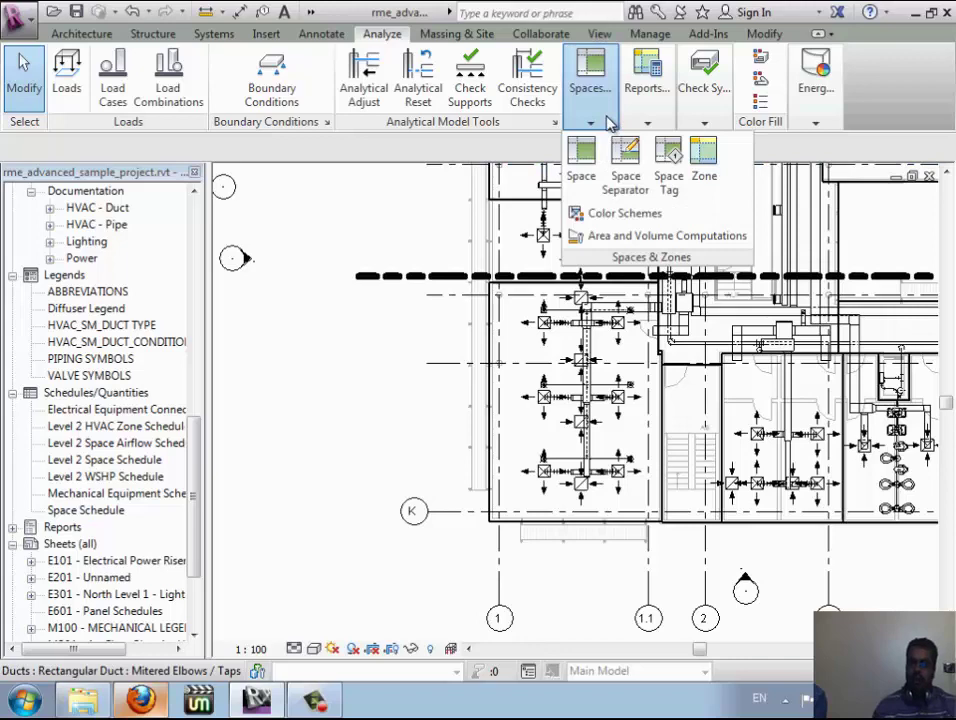
click(647, 122)
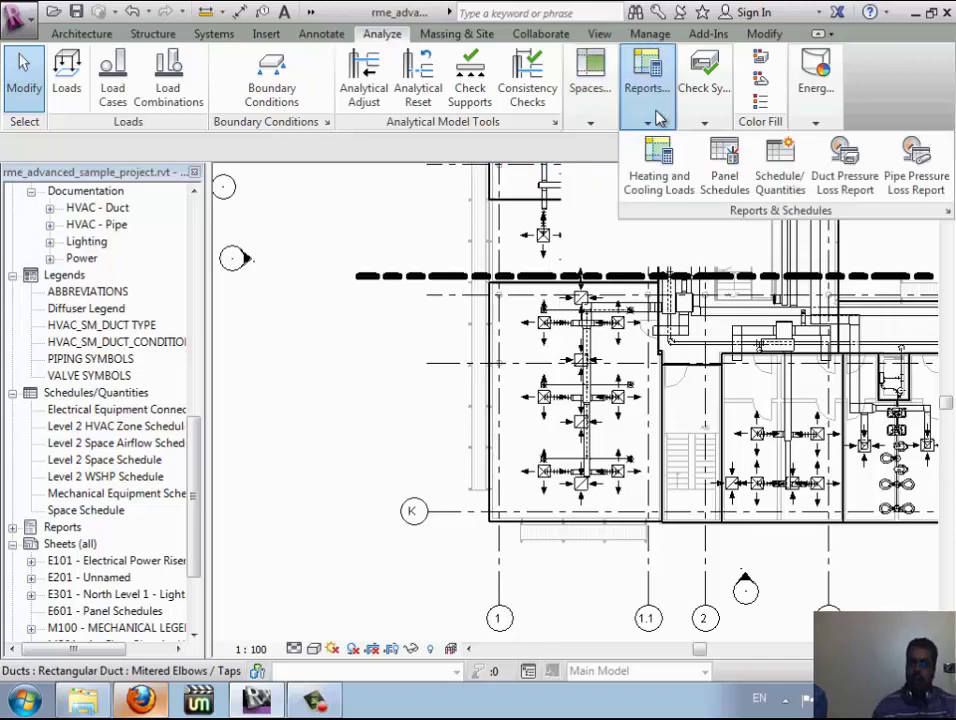
click(727, 188)
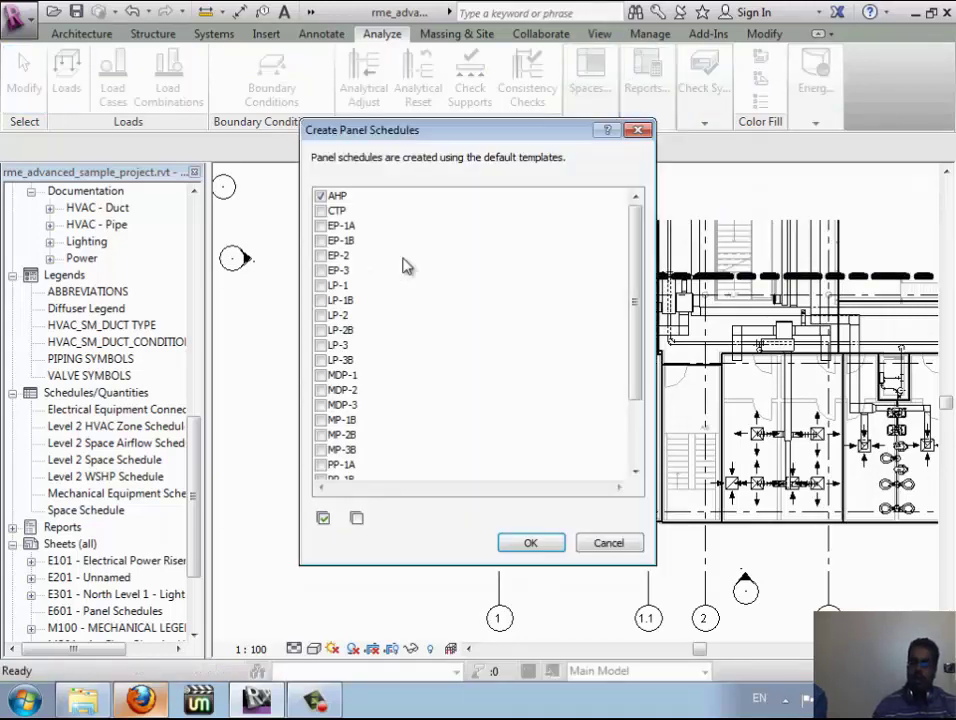
click(323, 518)
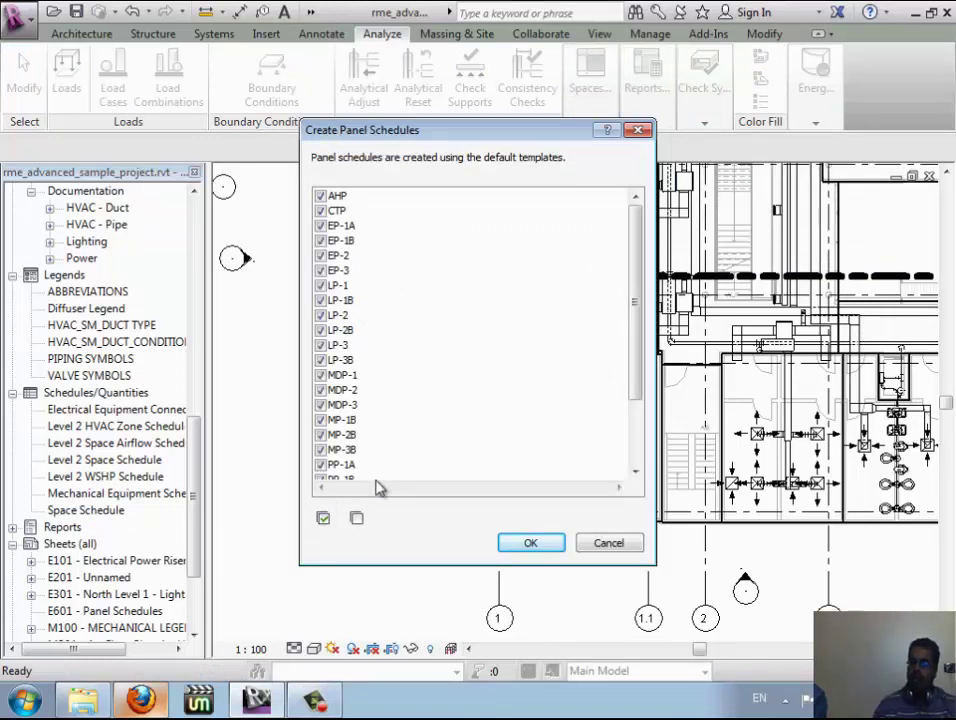
click(526, 543)
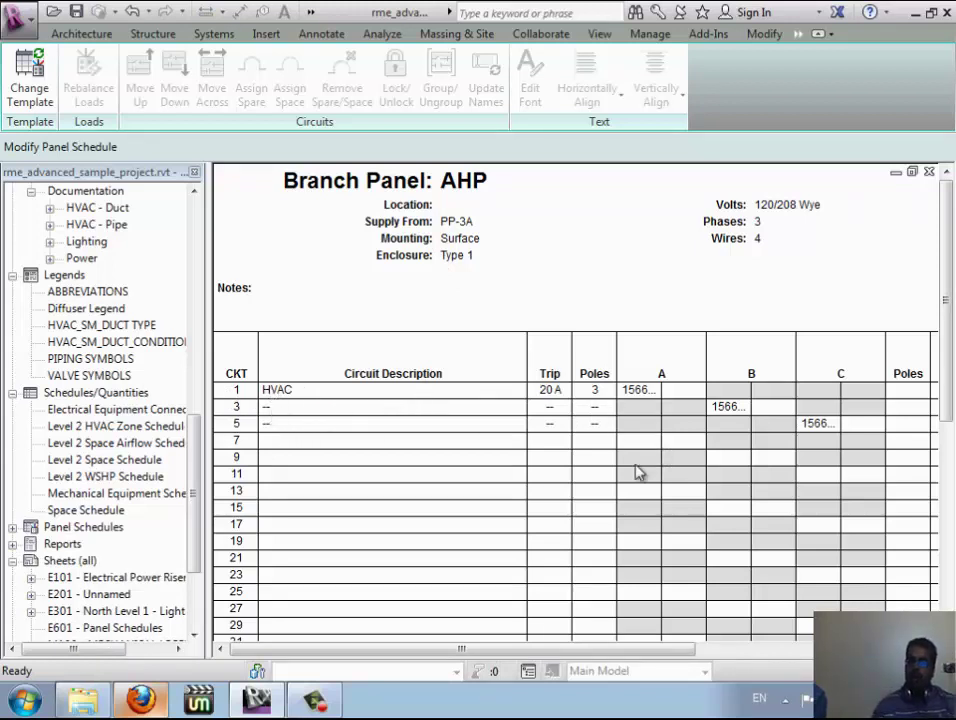
Step: Inspect the column A header options and the template list, keeping the default template
click(683, 376)
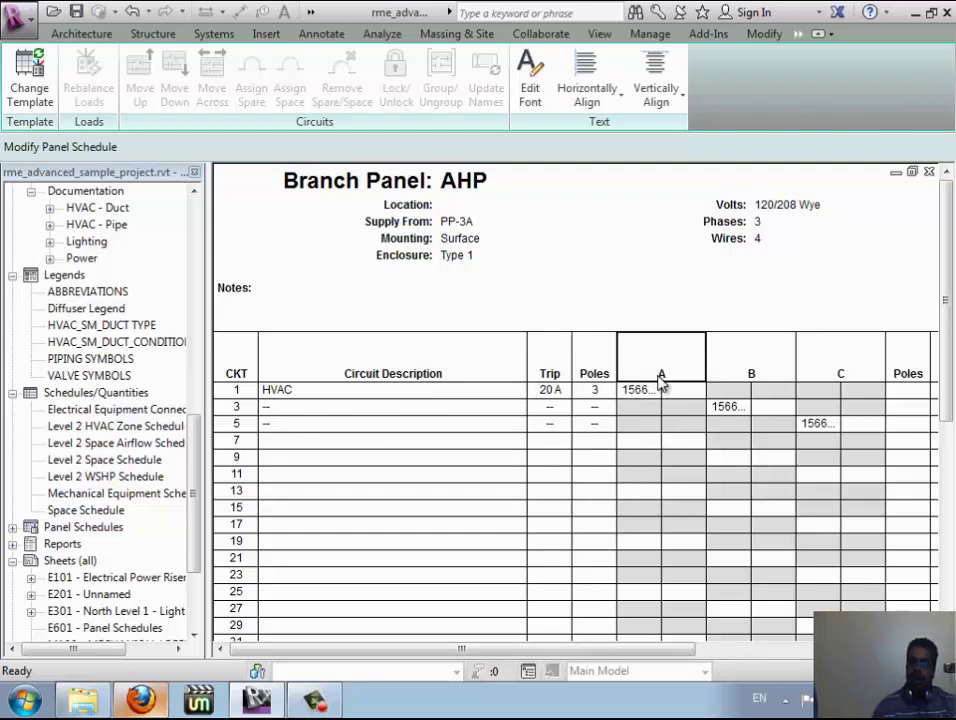
right_click(660, 381)
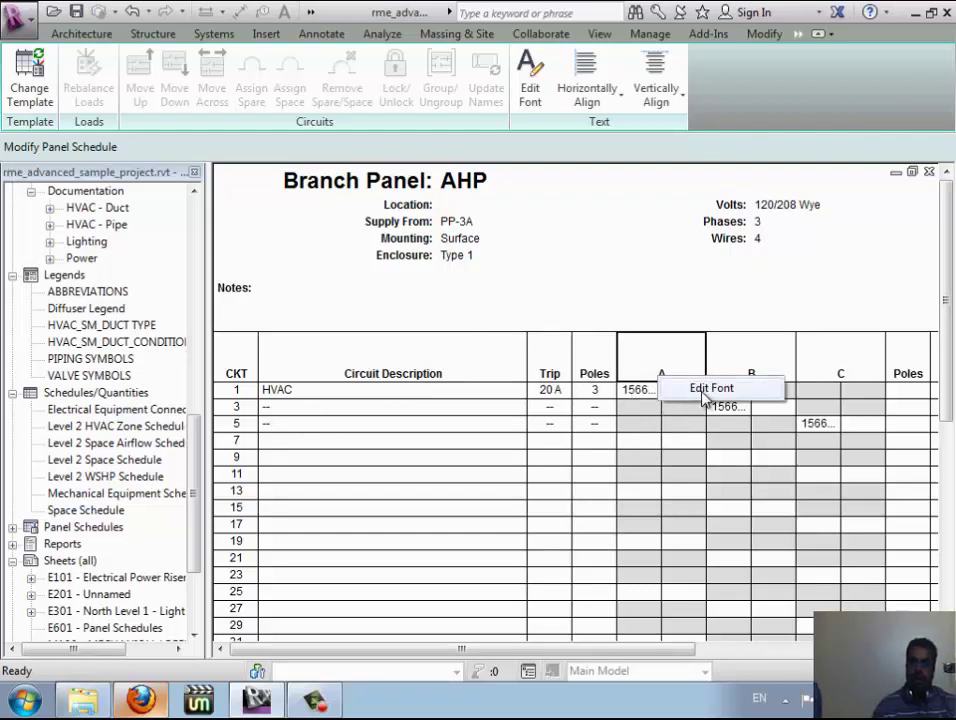
click(30, 80)
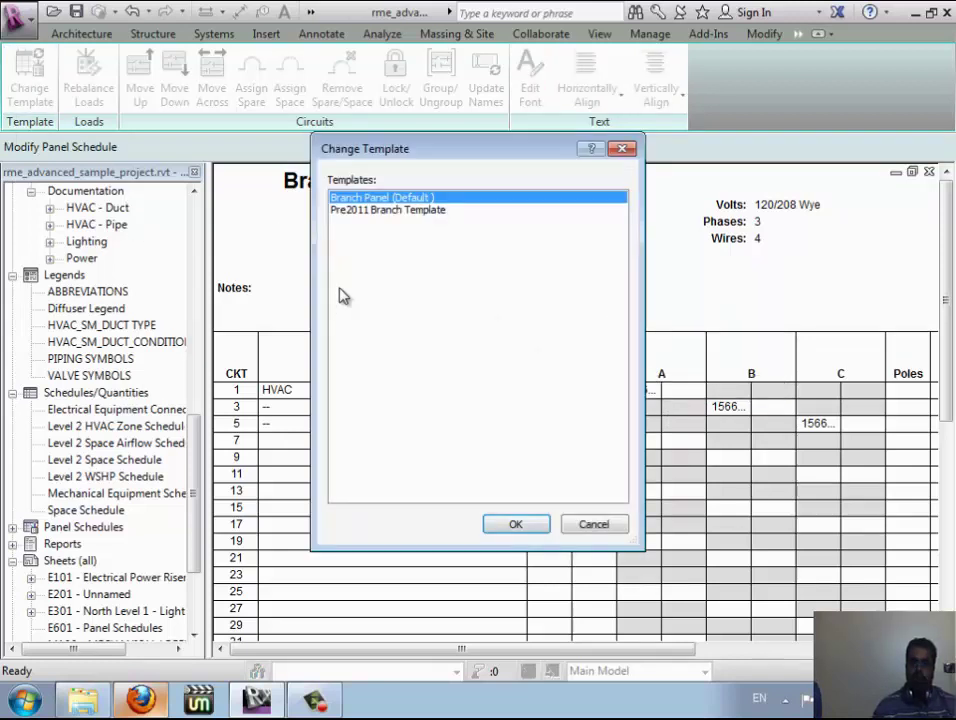
click(515, 527)
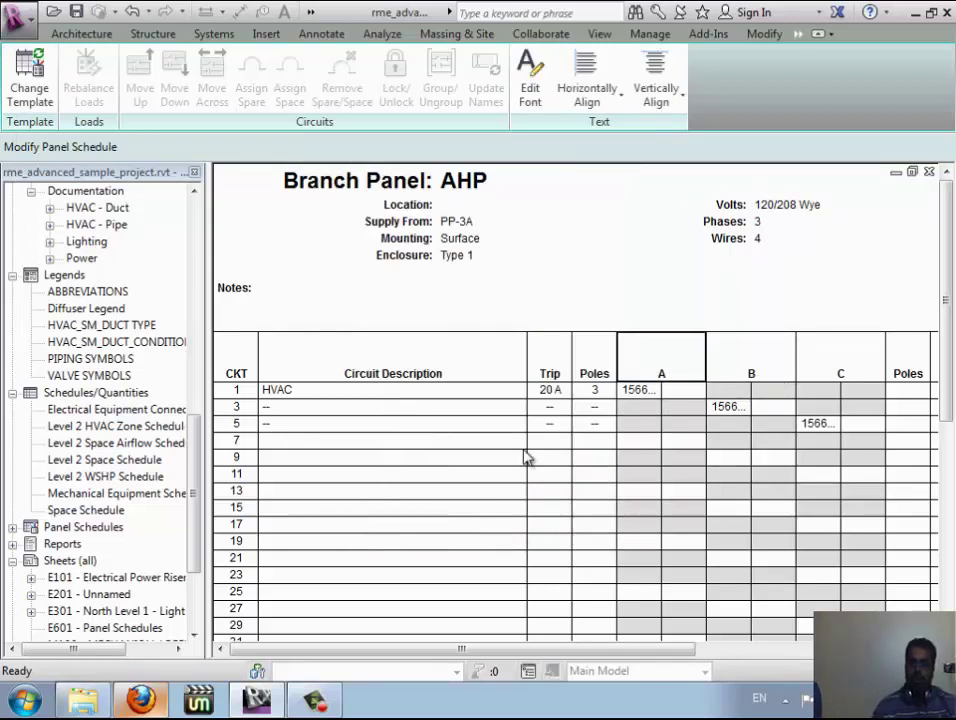
Step: Apply the Pre2011 Branch Template to AHP, accept the warning, and close the schedule
click(30, 70)
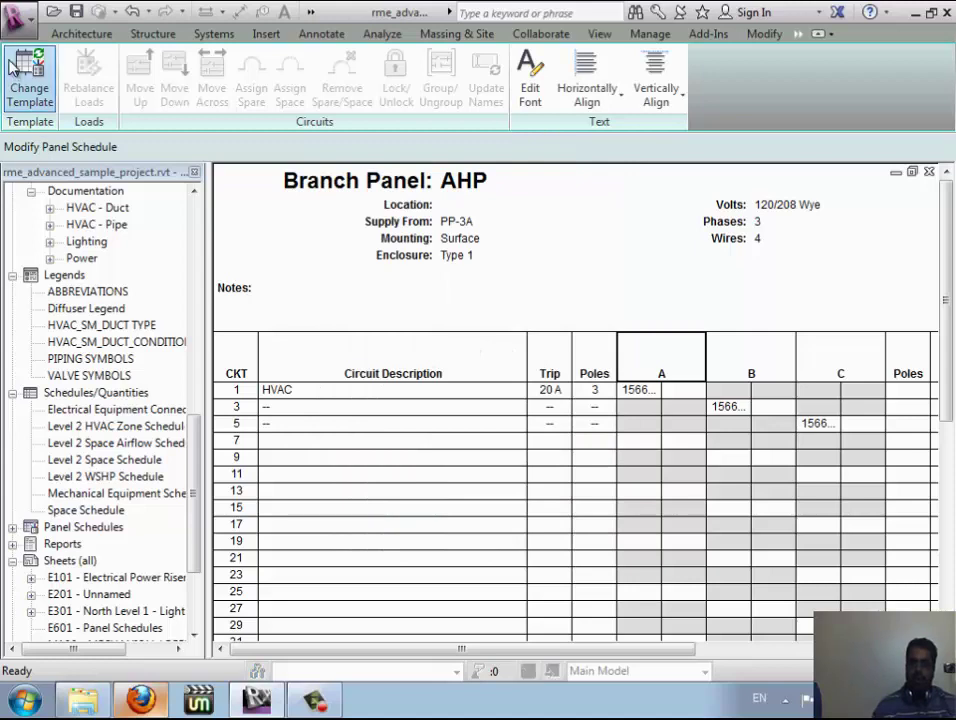
click(389, 210)
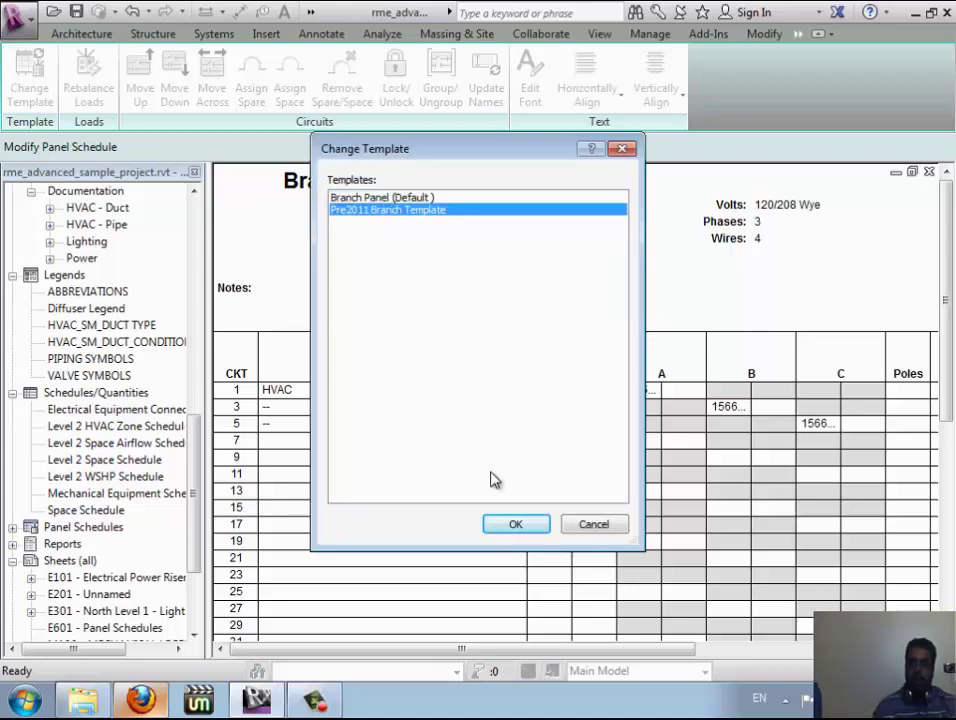
click(512, 523)
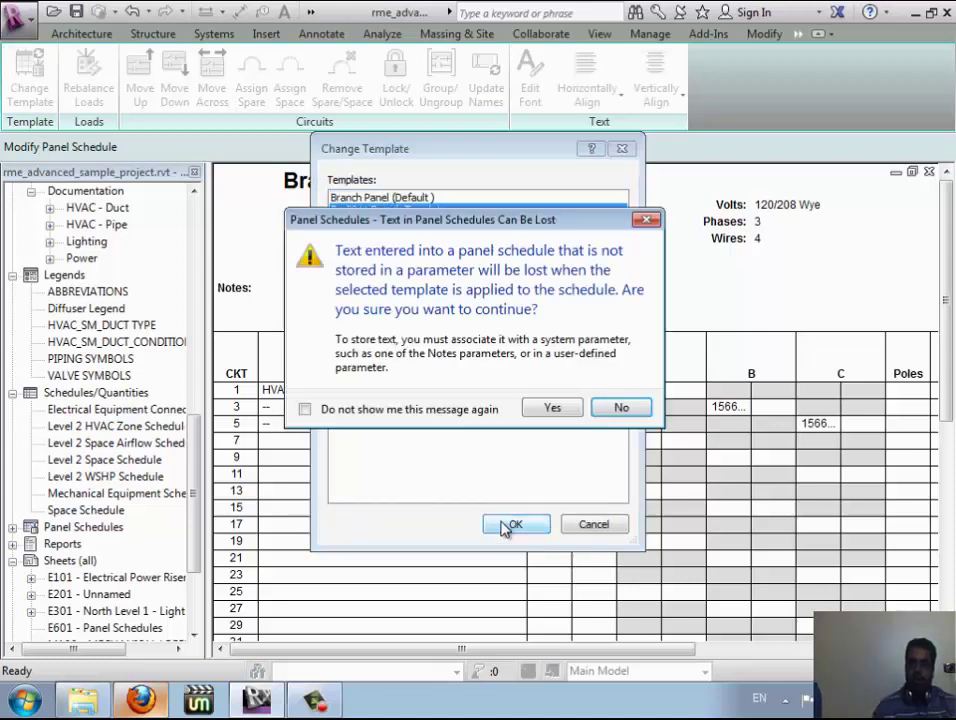
click(572, 407)
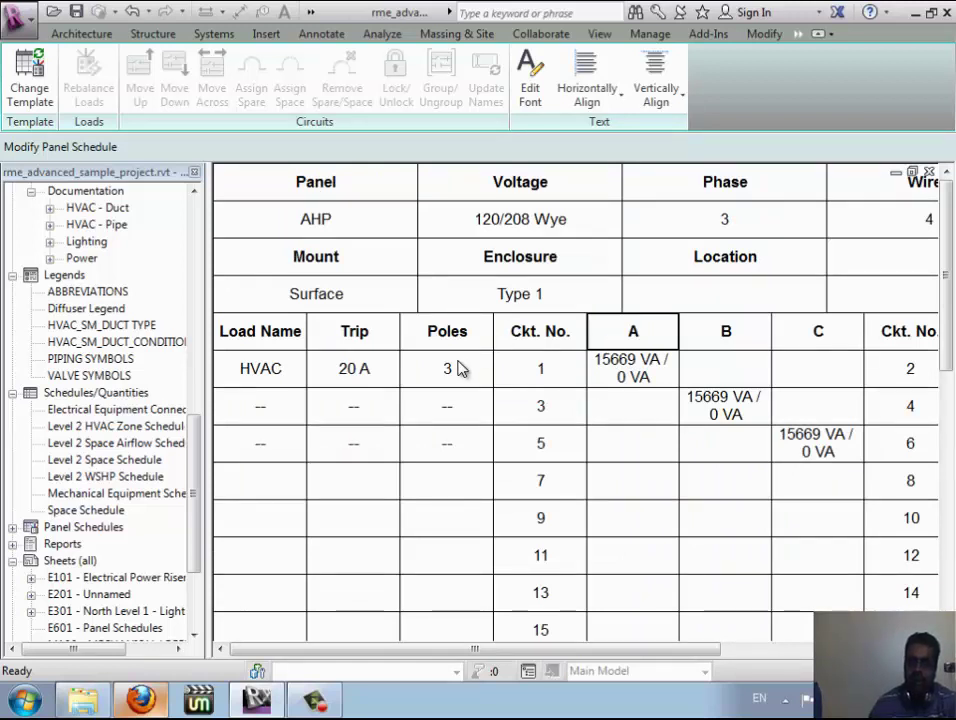
click(458, 370)
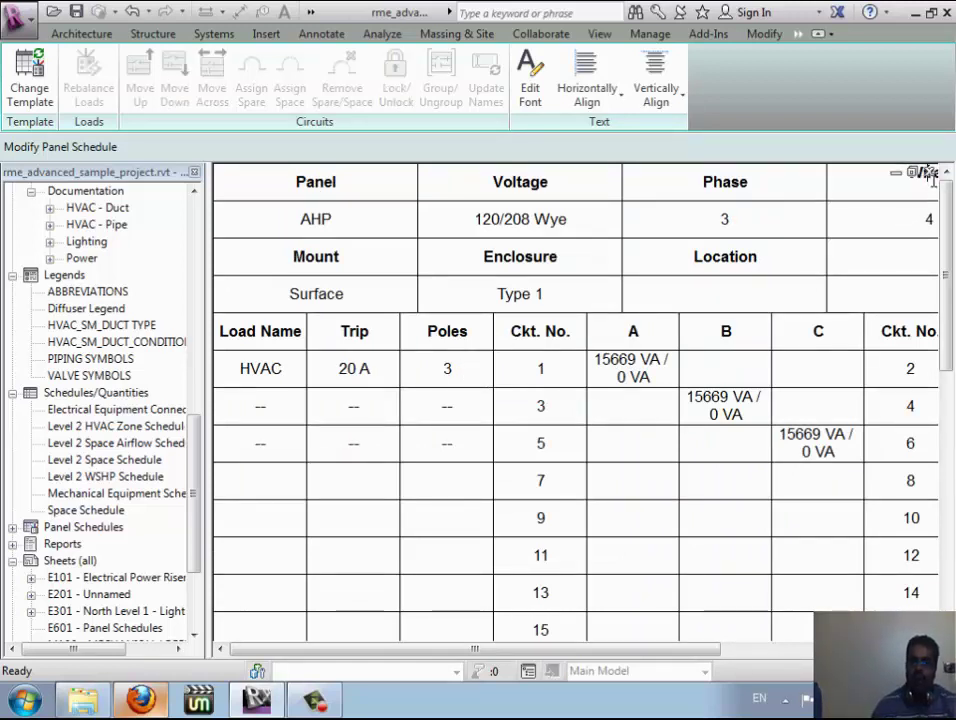
click(929, 172)
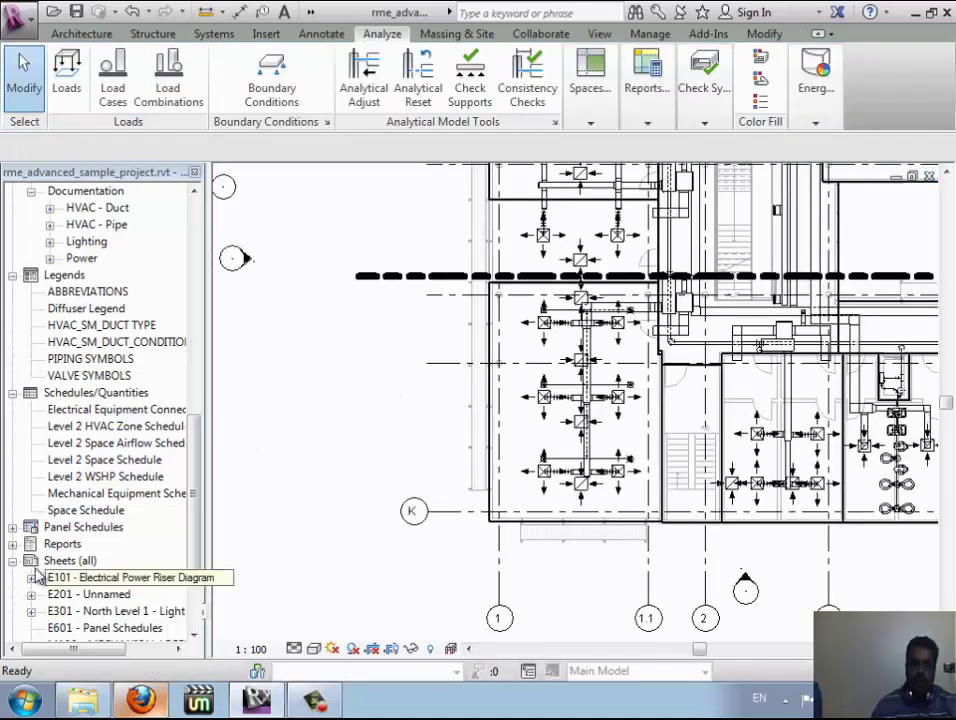
Step: Open the EP-1A panel schedule and check the Location text font without changing it
double_click(30, 527)
double_click(60, 259)
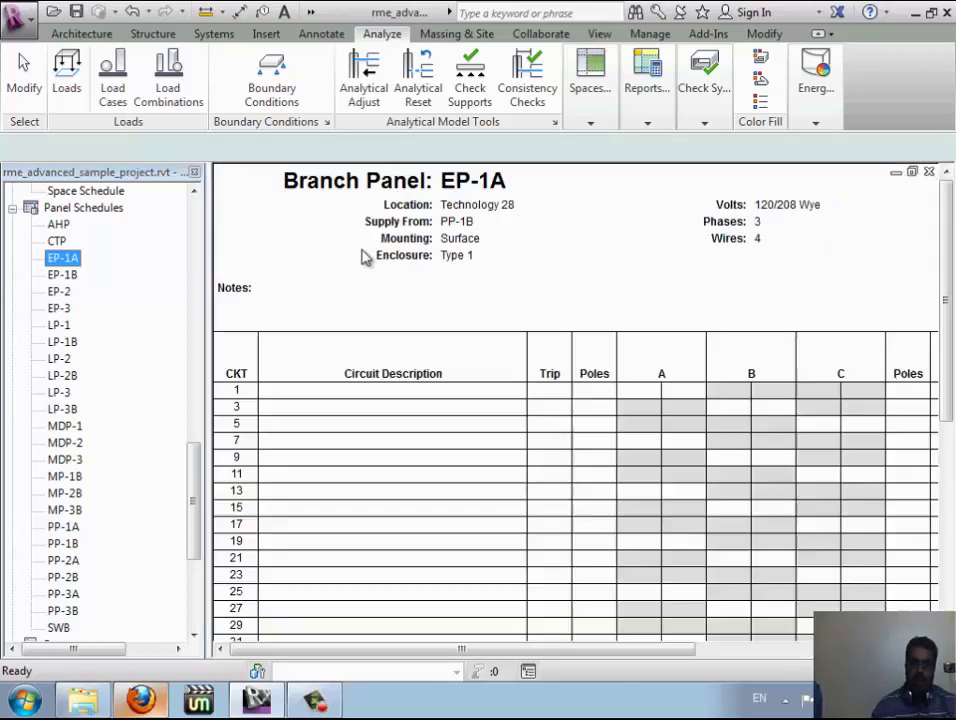
click(478, 206)
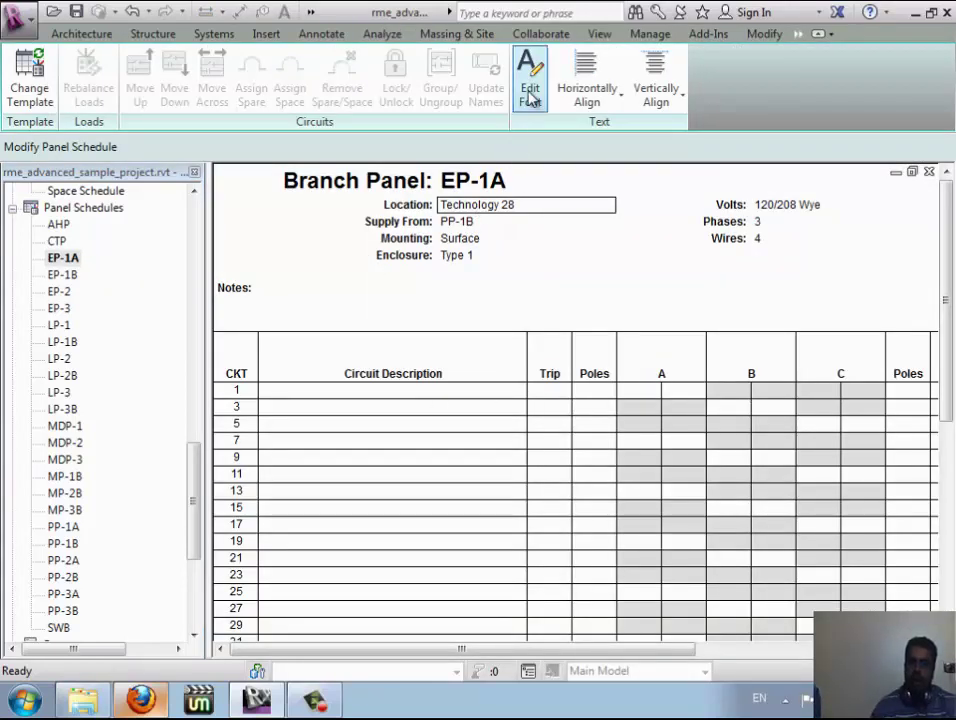
click(531, 100)
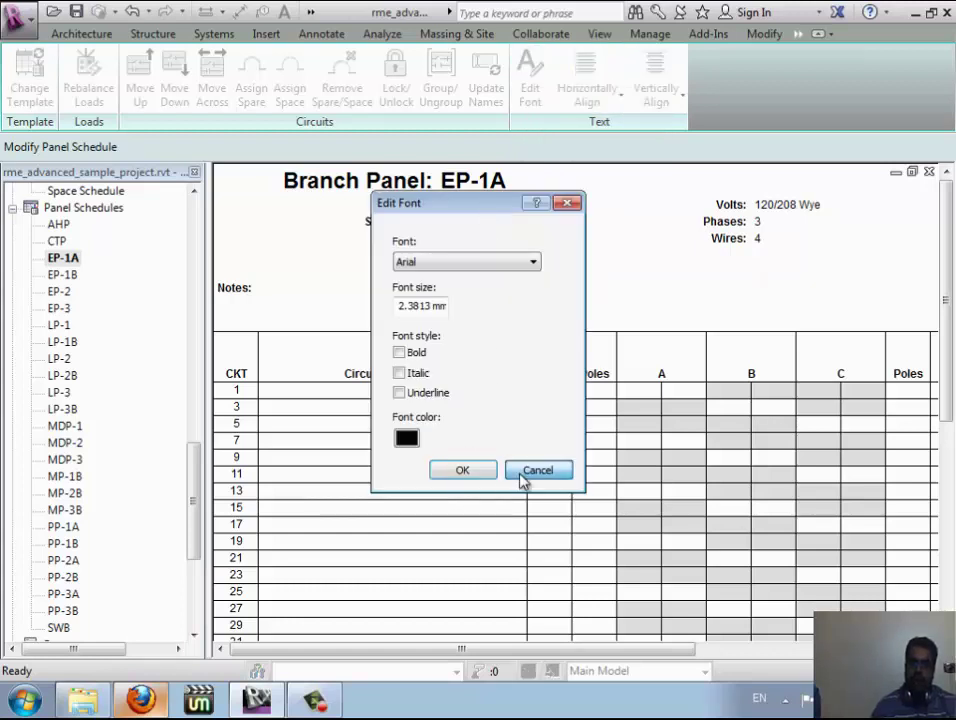
click(525, 471)
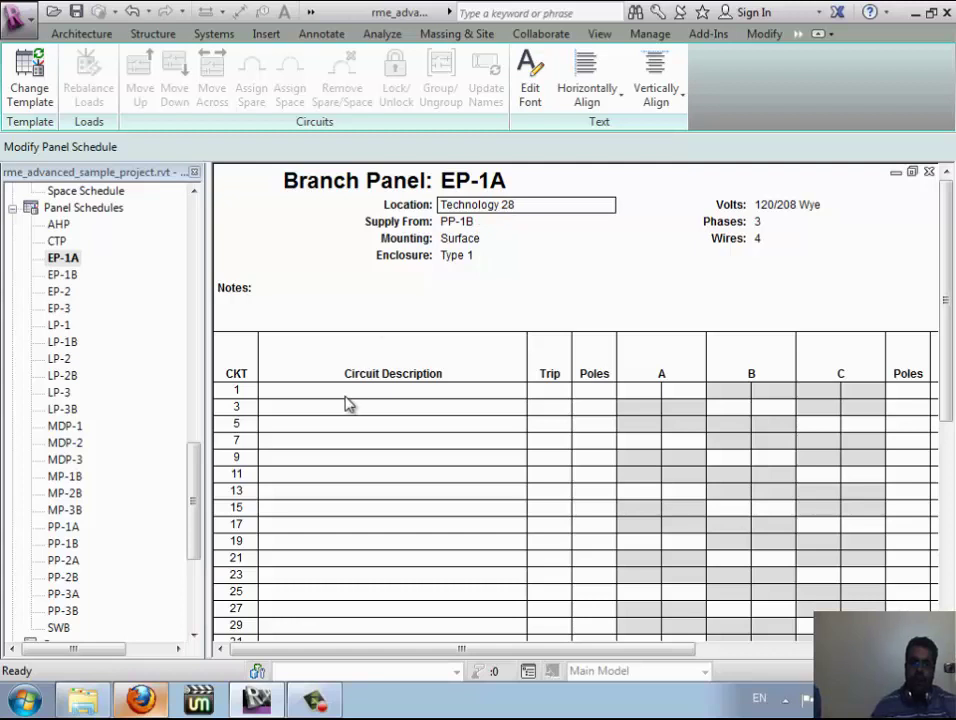
click(400, 395)
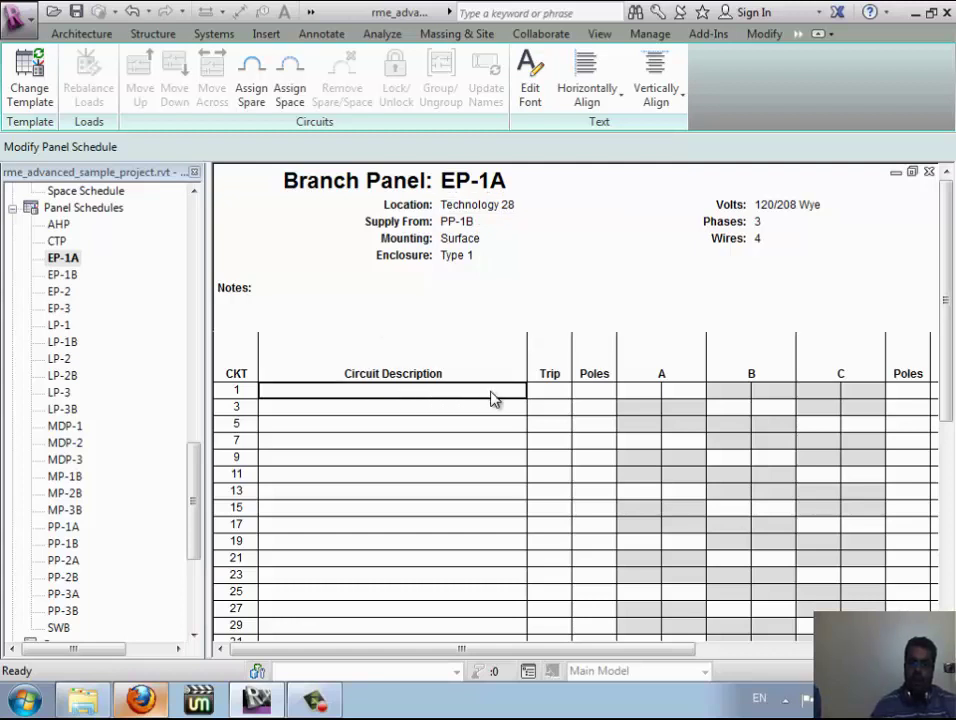
Step: Open the LP-1 panel schedule, then pick MDP-2 in the Project Browser
double_click(63, 326)
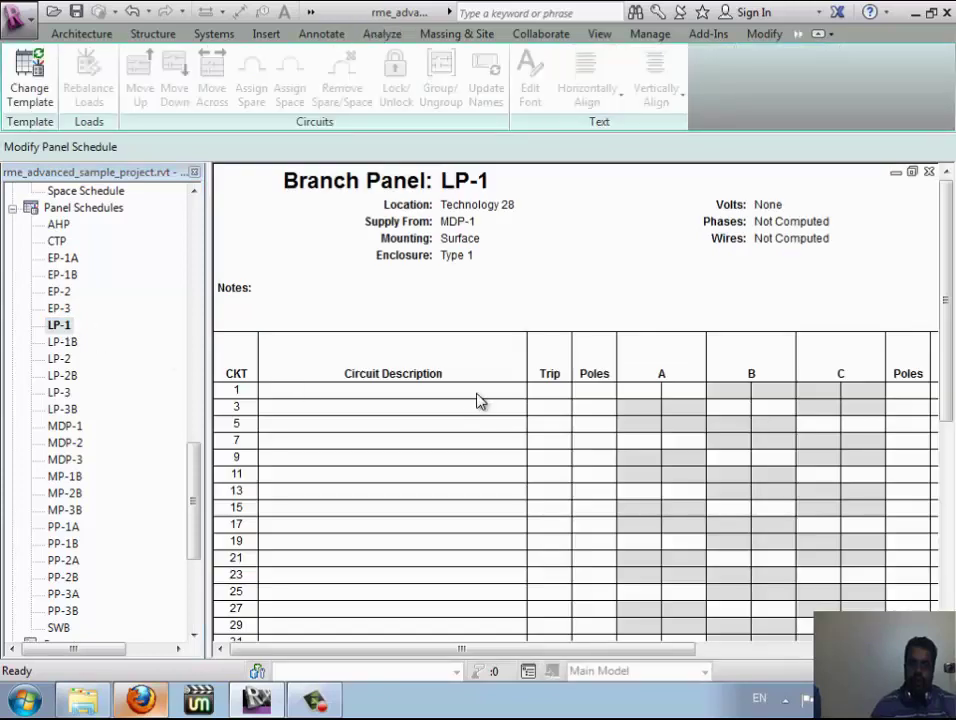
click(480, 393)
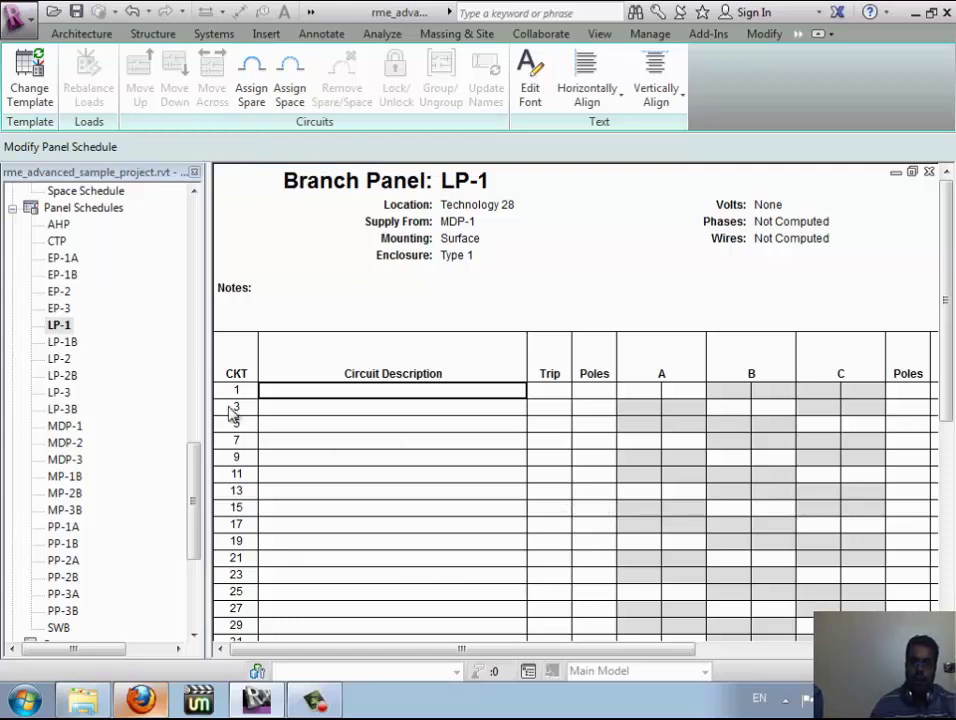
click(57, 448)
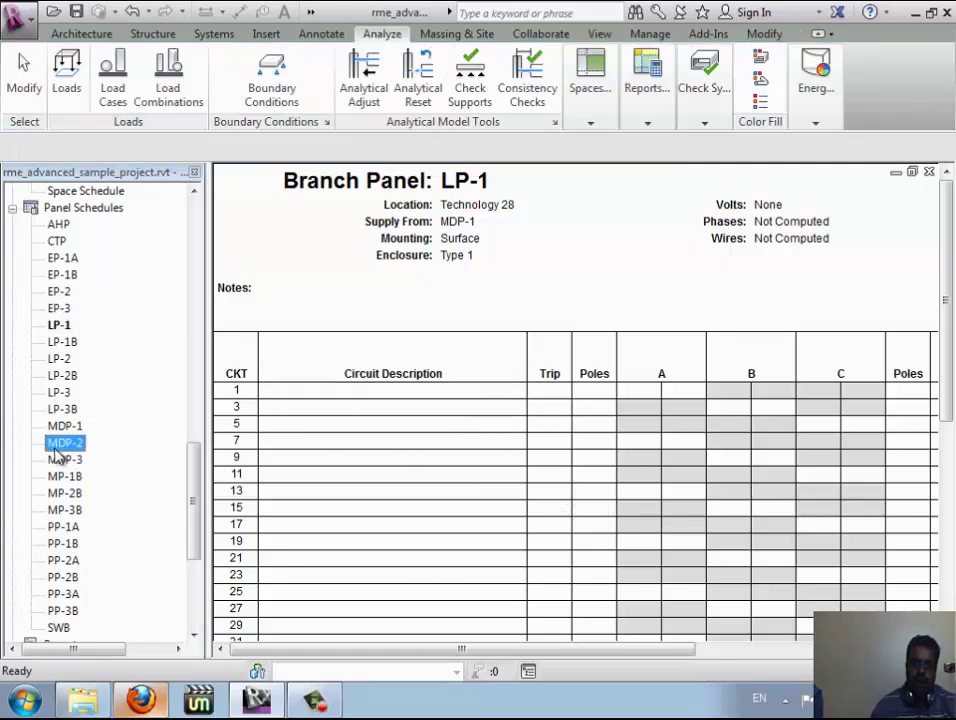
double_click(57, 455)
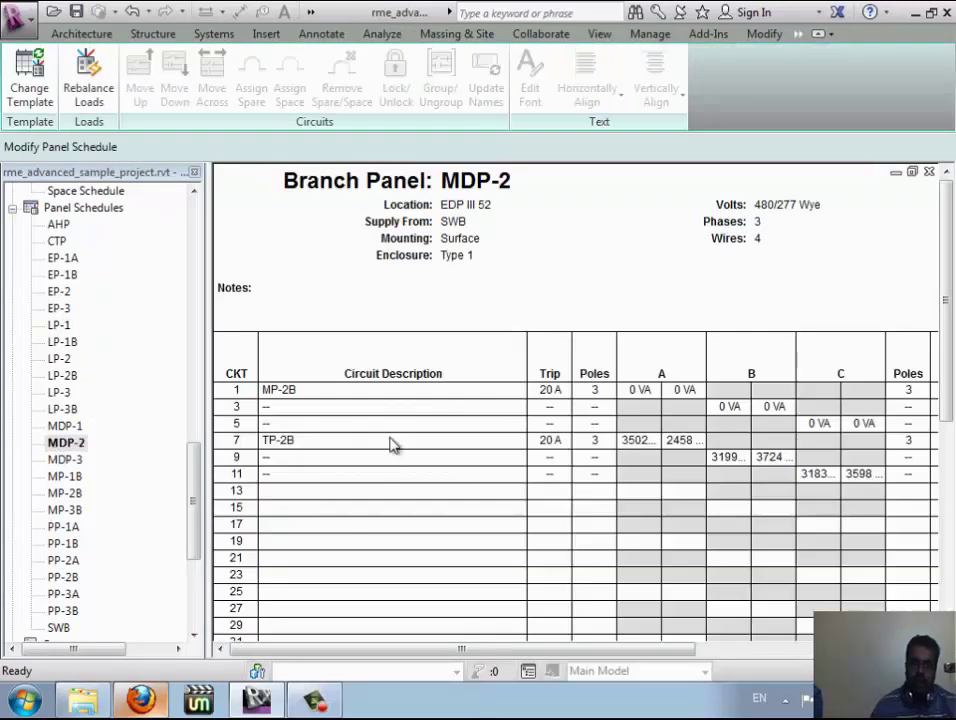
click(391, 445)
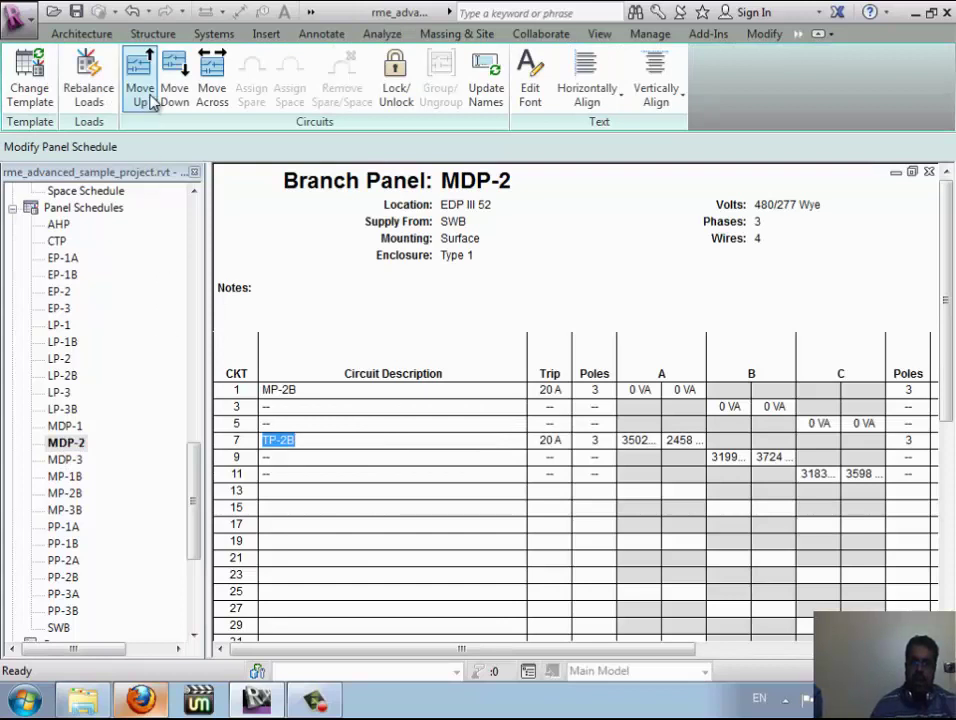
click(150, 100)
click(150, 100)
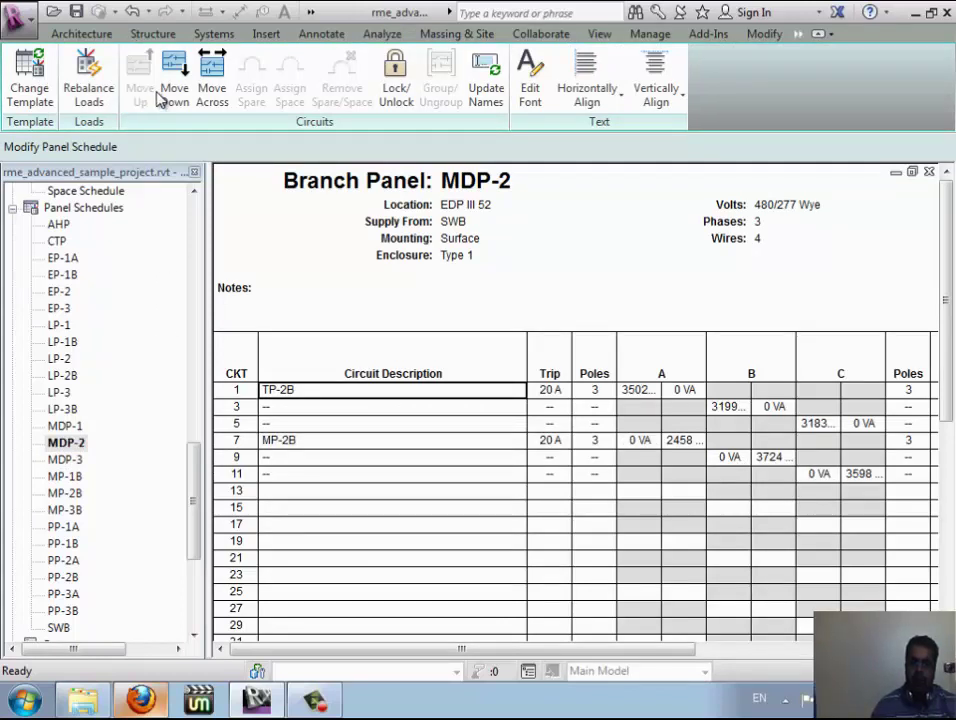
click(175, 97)
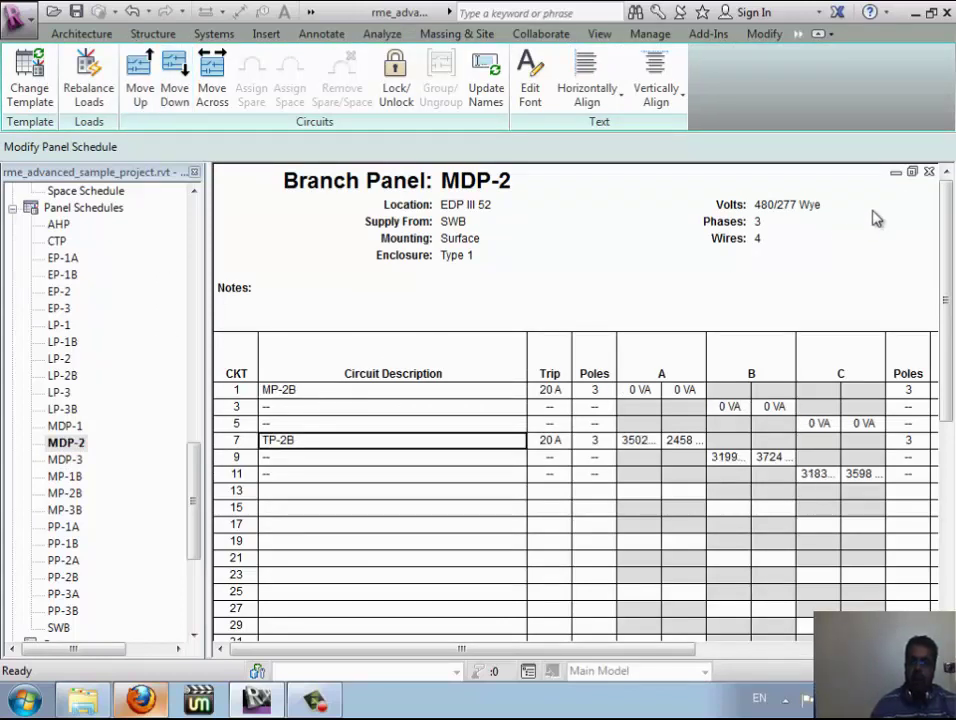
click(929, 173)
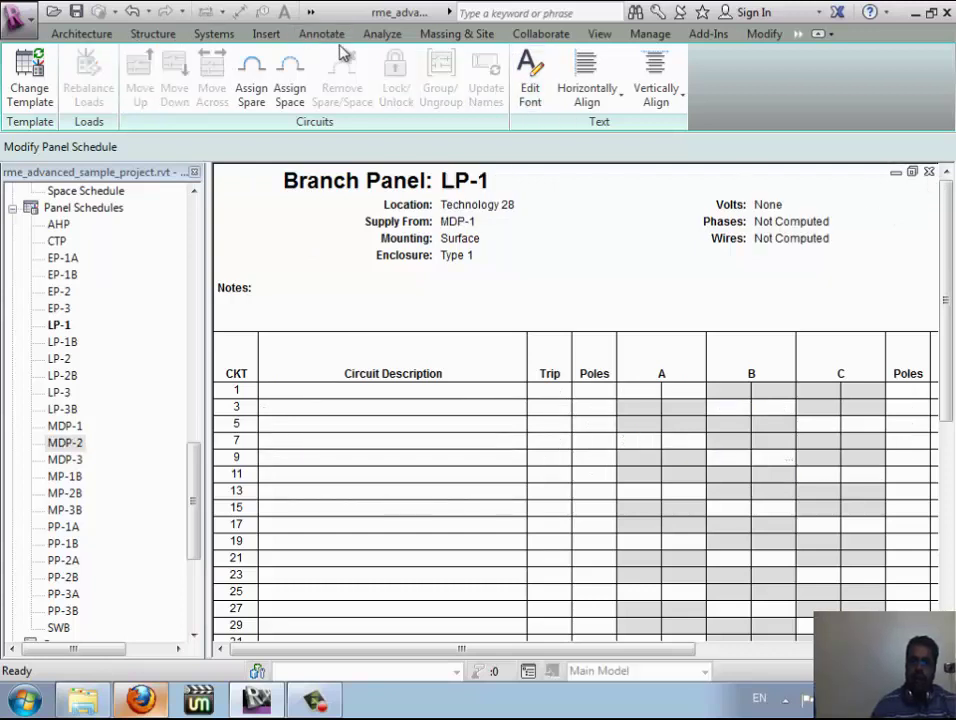
Step: Open the Level 1 HVAC Plan and launch Electrical Settings from the Systems tab
click(213, 38)
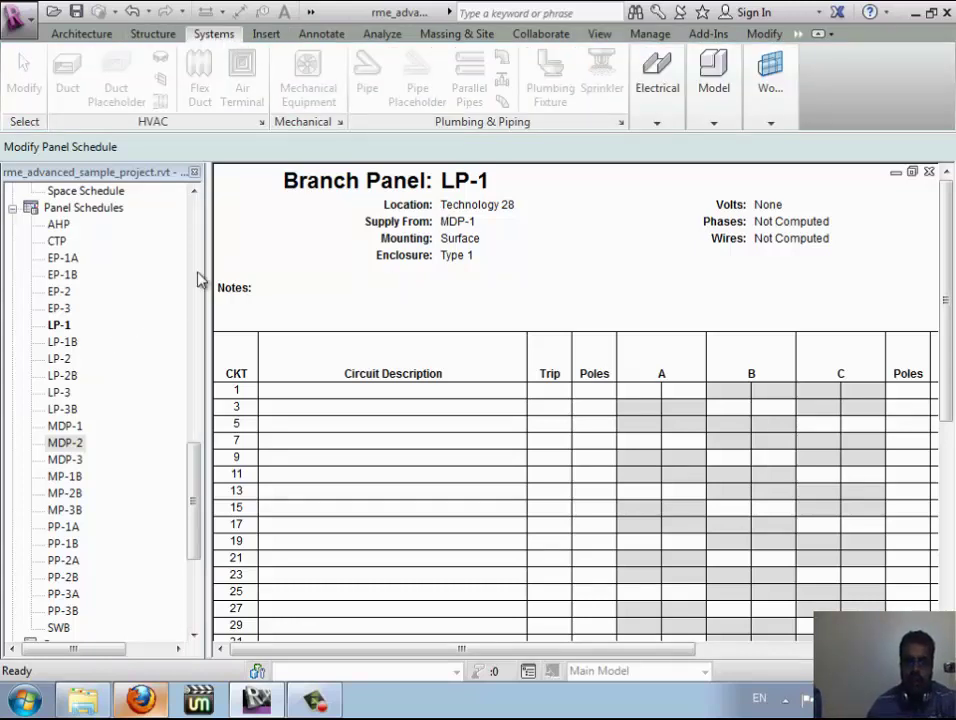
scroll(198, 258, up, 10)
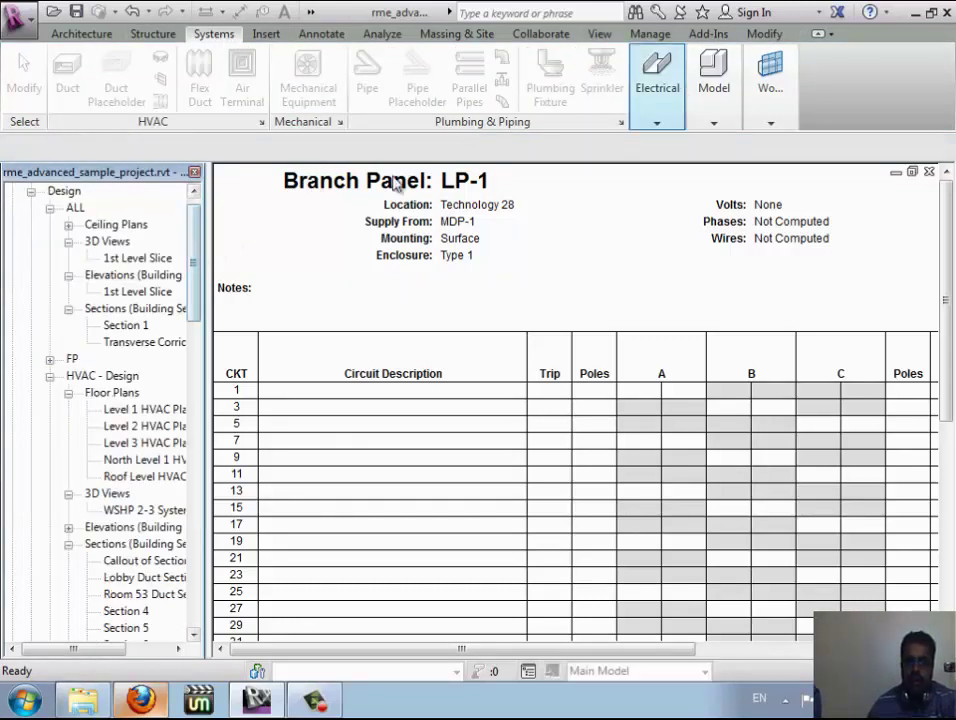
double_click(128, 257)
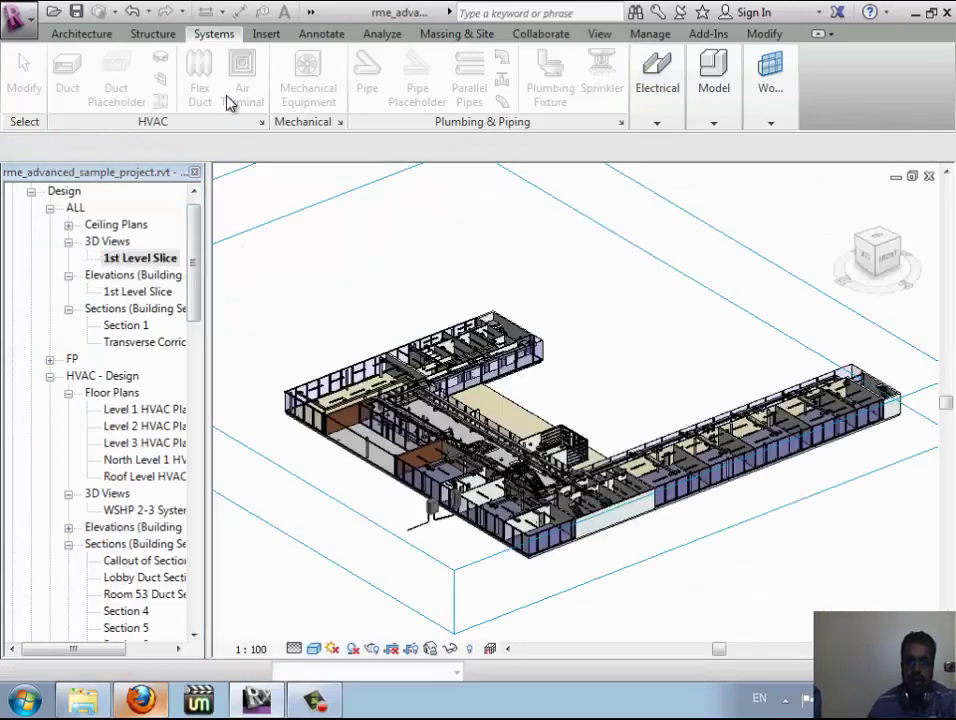
double_click(144, 419)
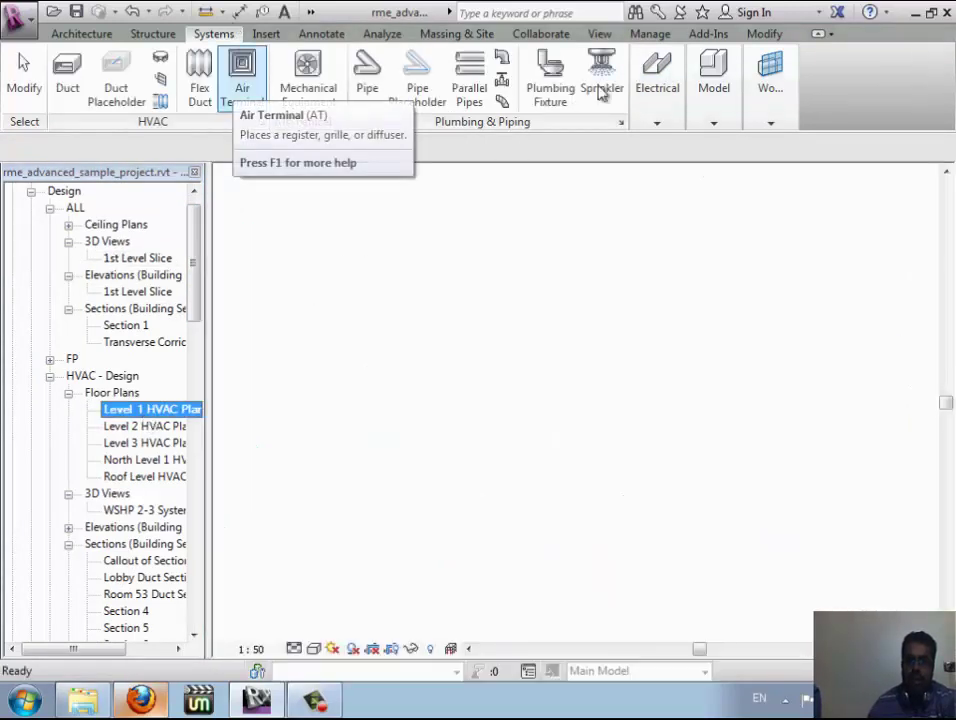
click(659, 122)
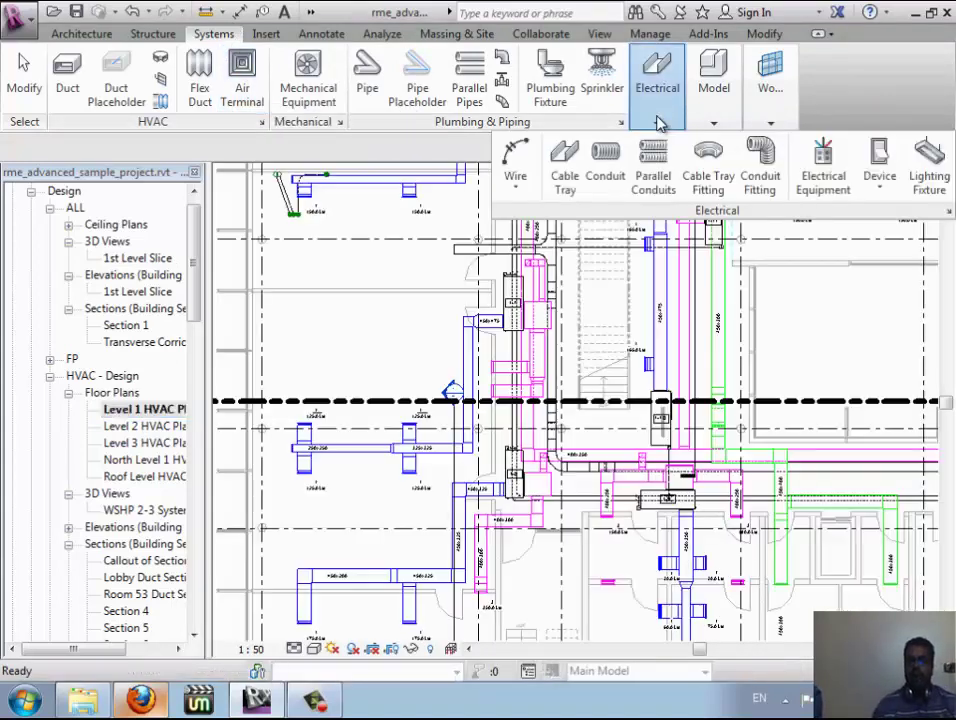
click(949, 212)
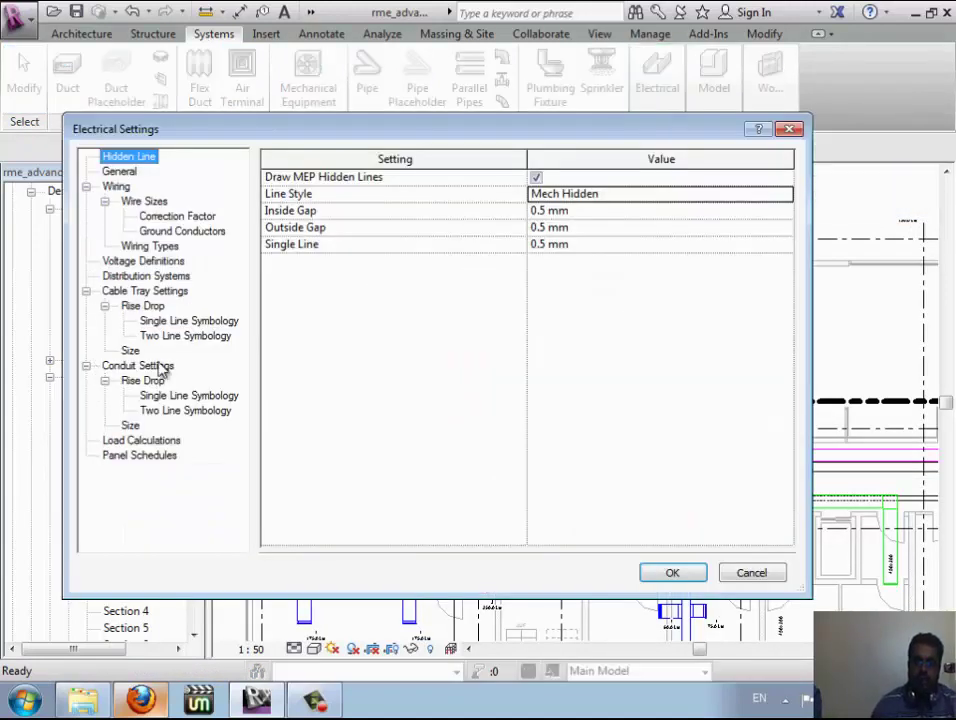
Step: In Electrical Settings, check the Panel Schedules spare/space labels, then view the Load Calculations options
click(160, 457)
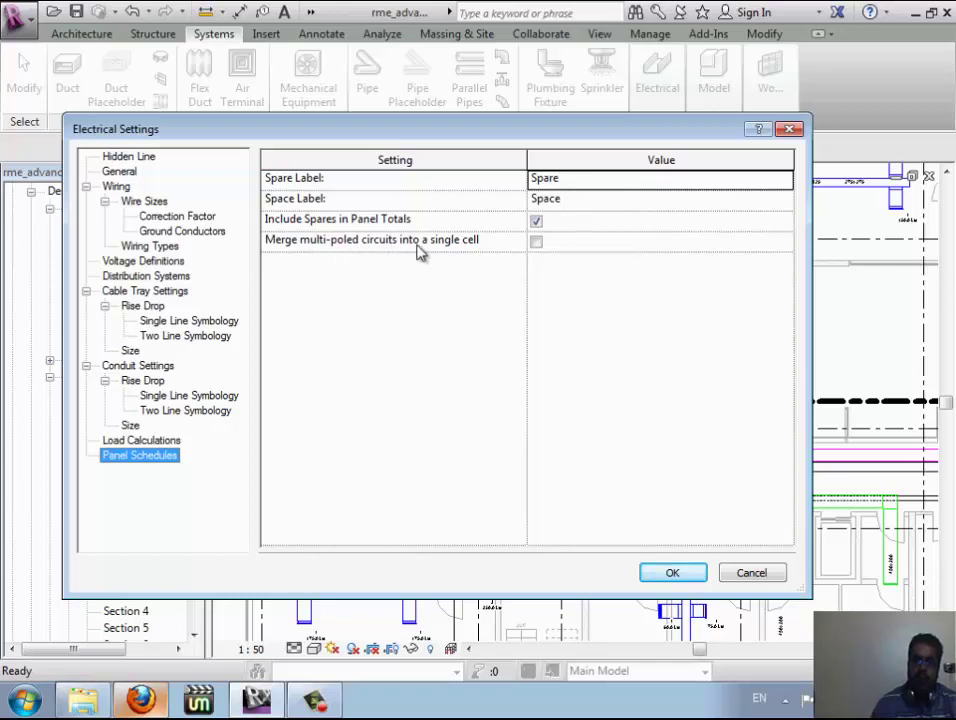
click(167, 445)
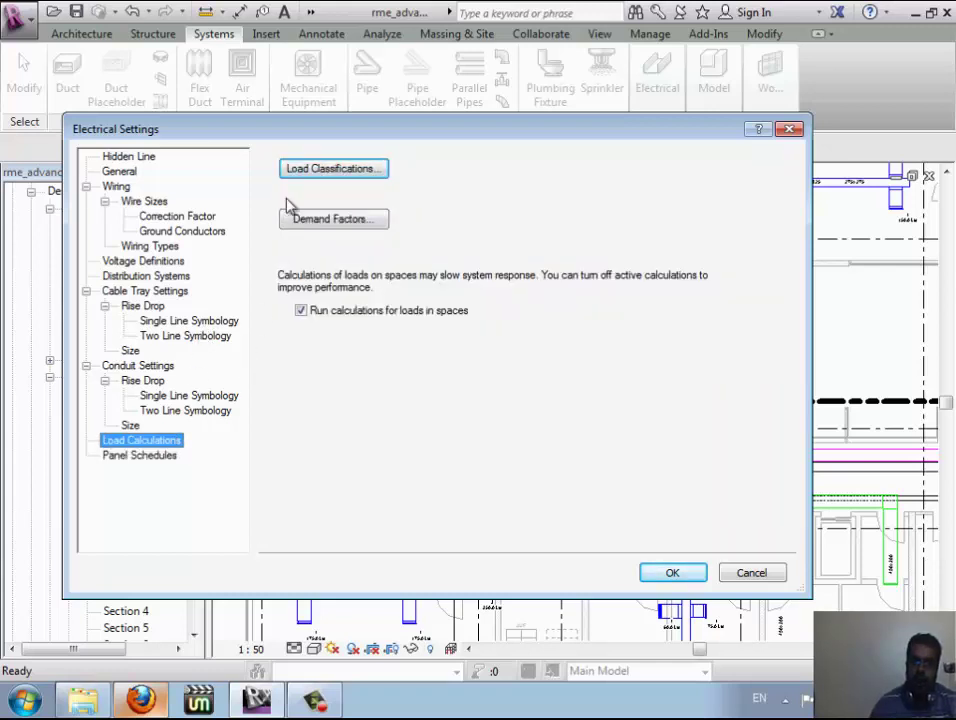
click(328, 170)
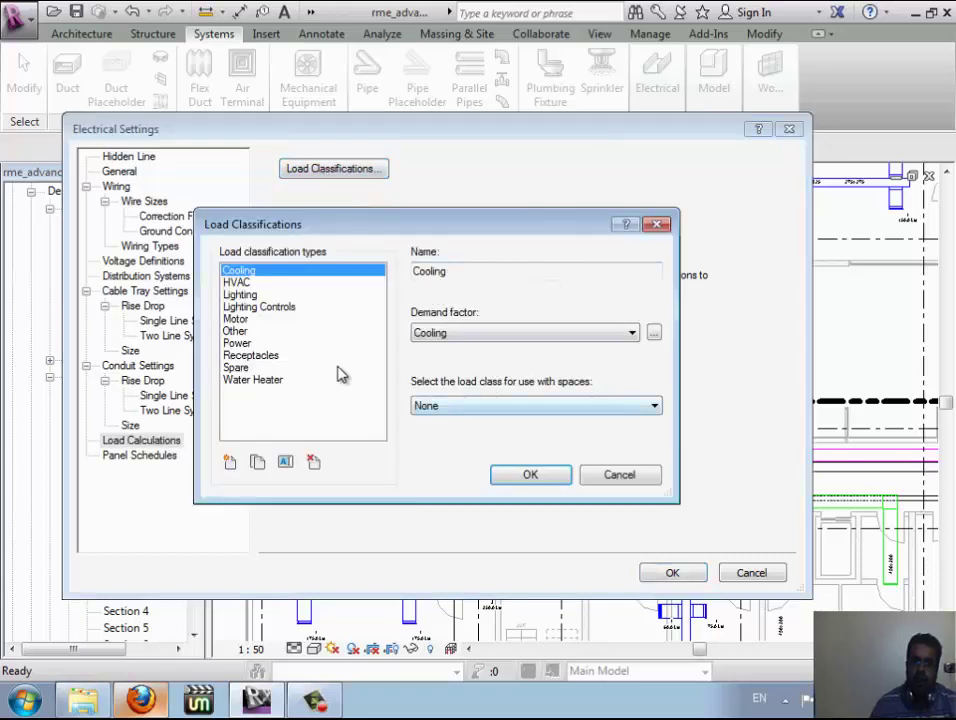
click(657, 225)
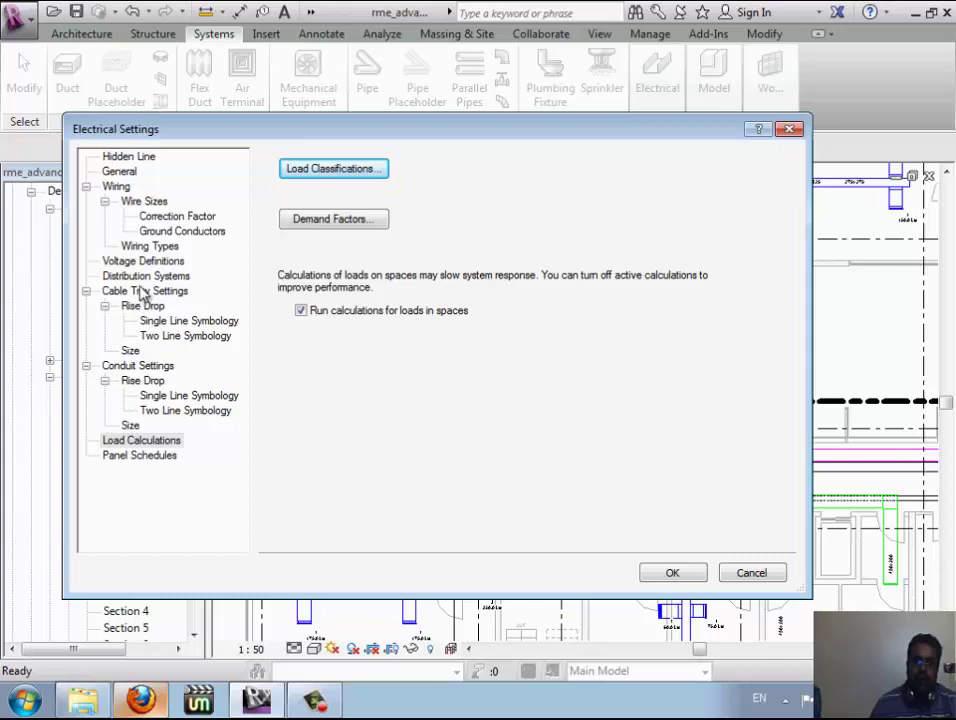
click(120, 172)
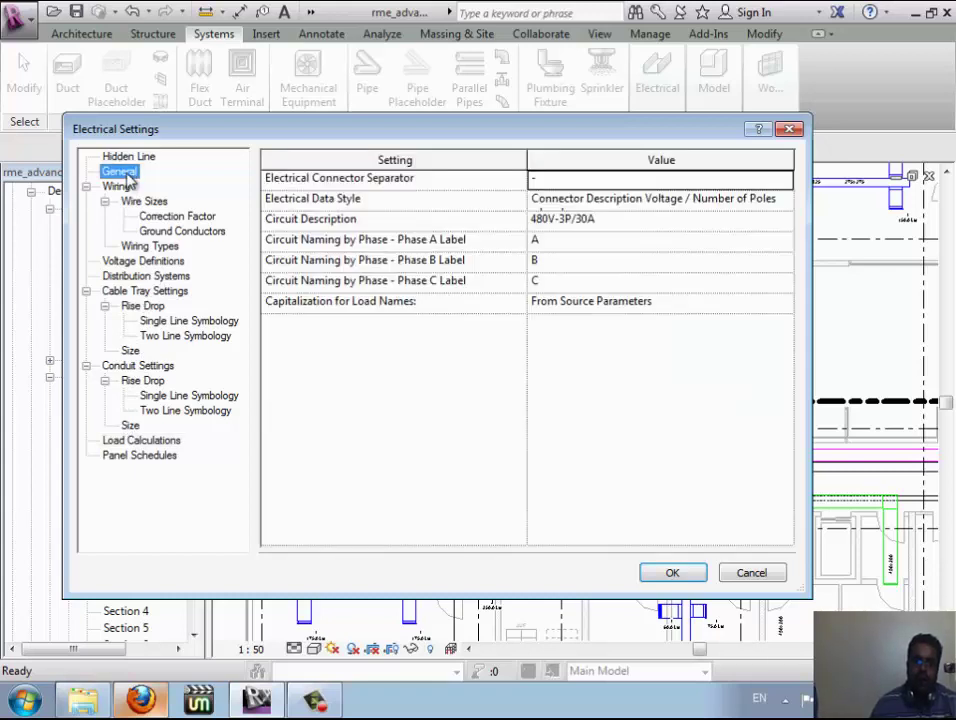
click(132, 157)
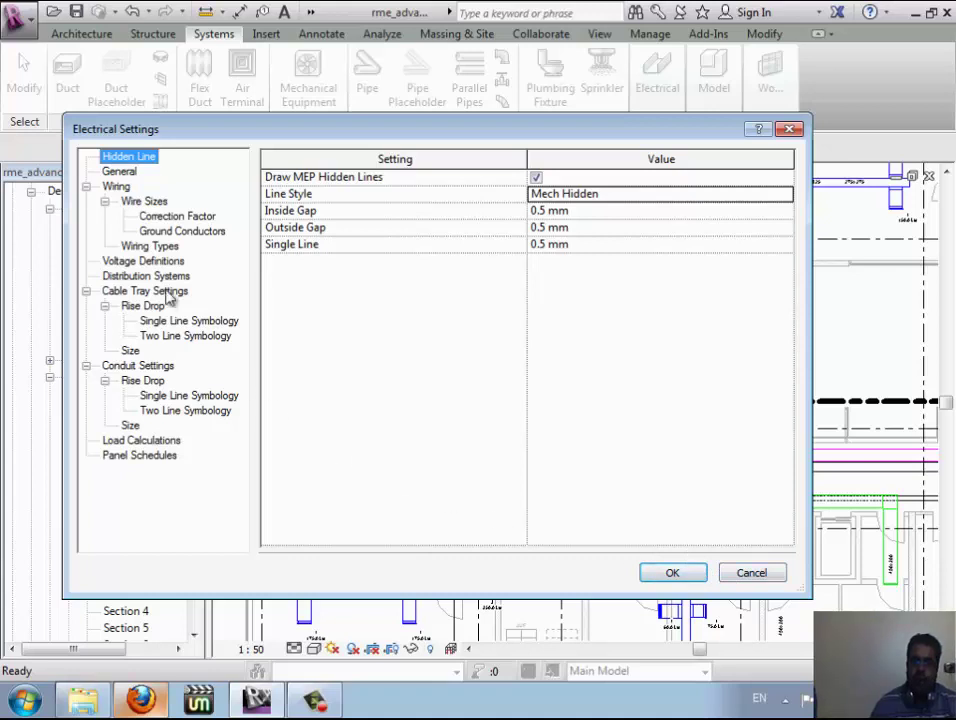
click(150, 456)
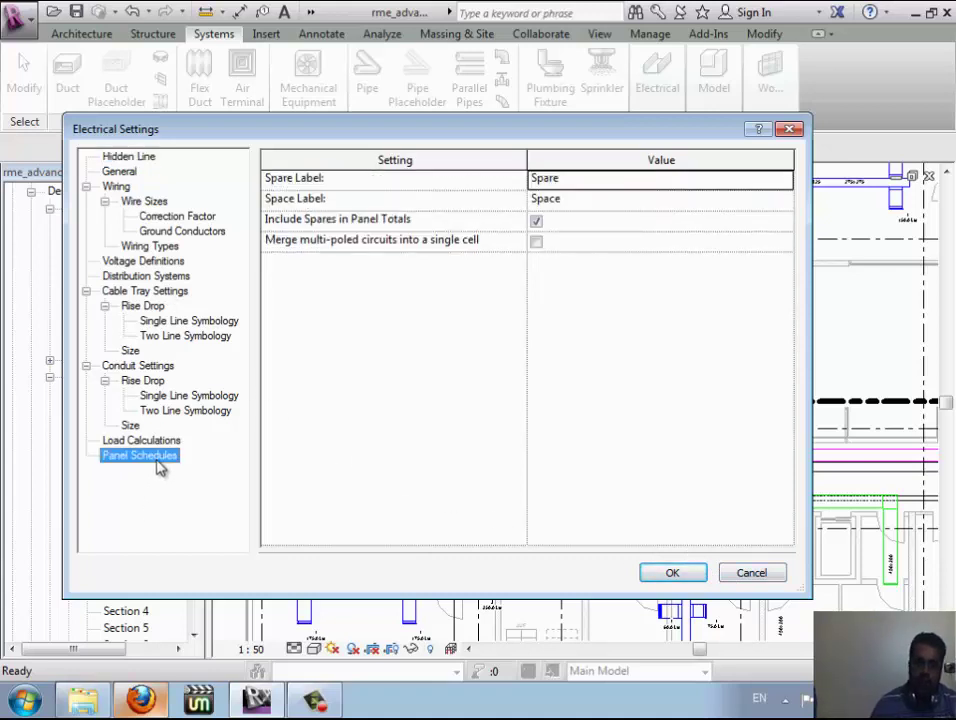
click(165, 442)
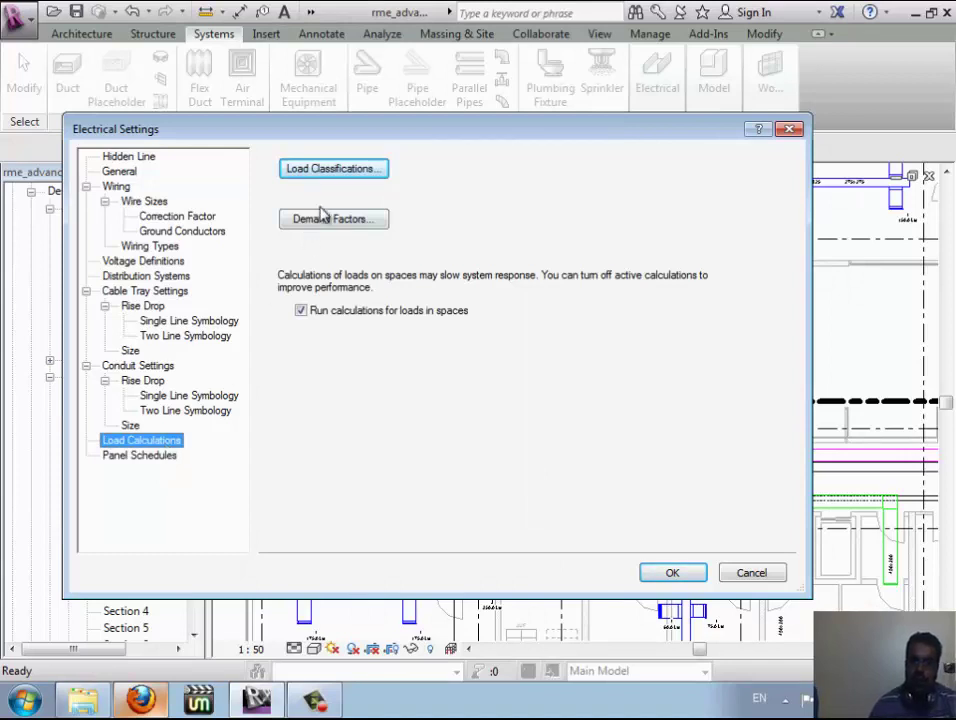
click(334, 174)
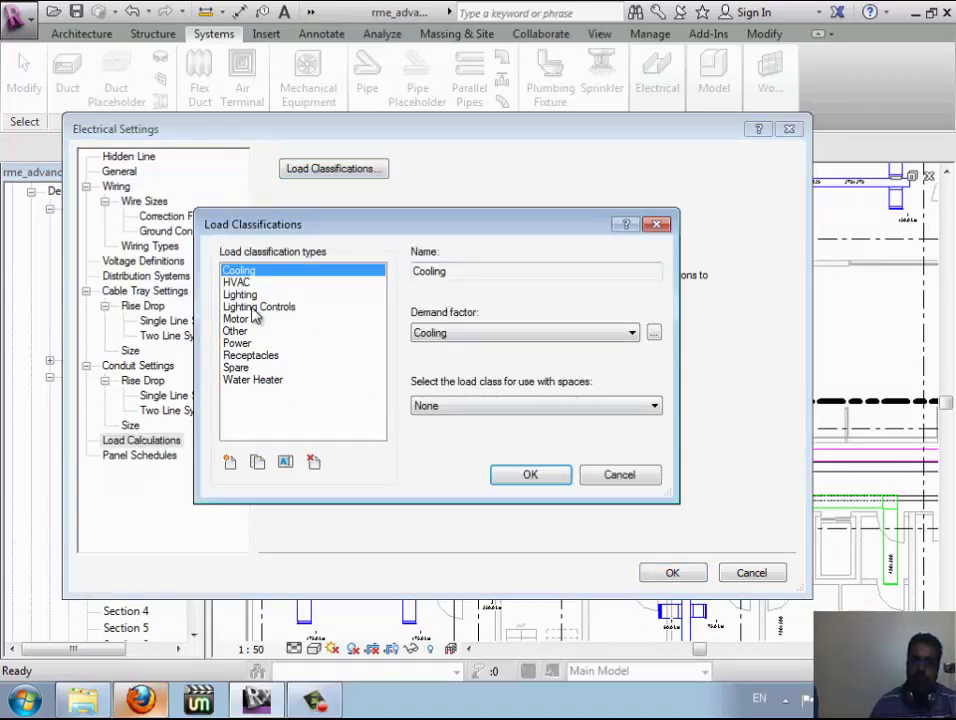
click(238, 282)
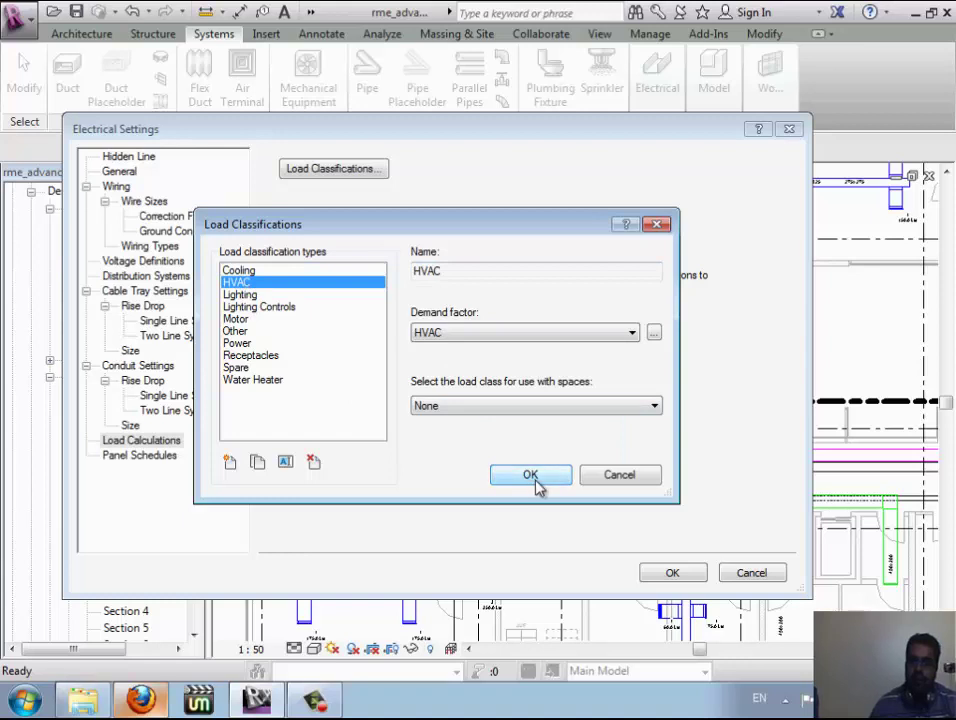
click(654, 334)
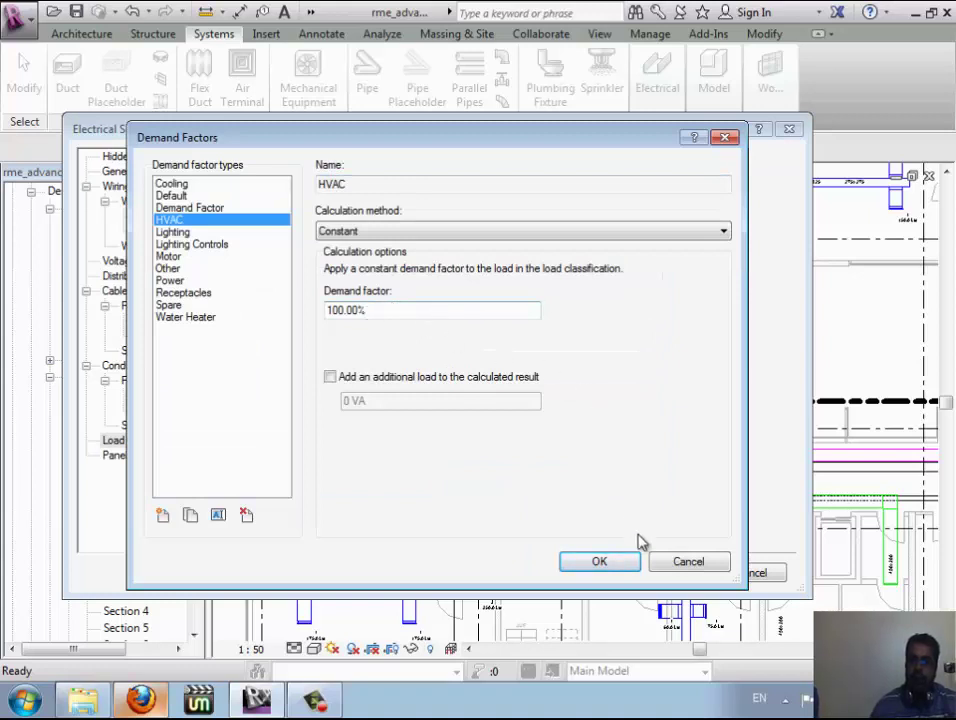
click(671, 566)
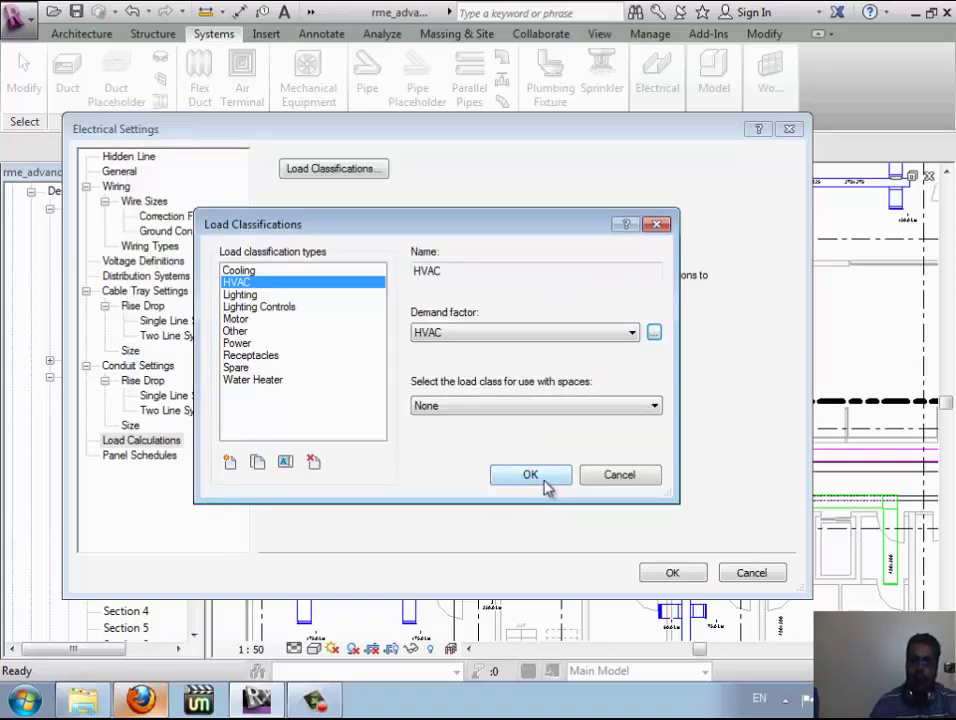
click(603, 478)
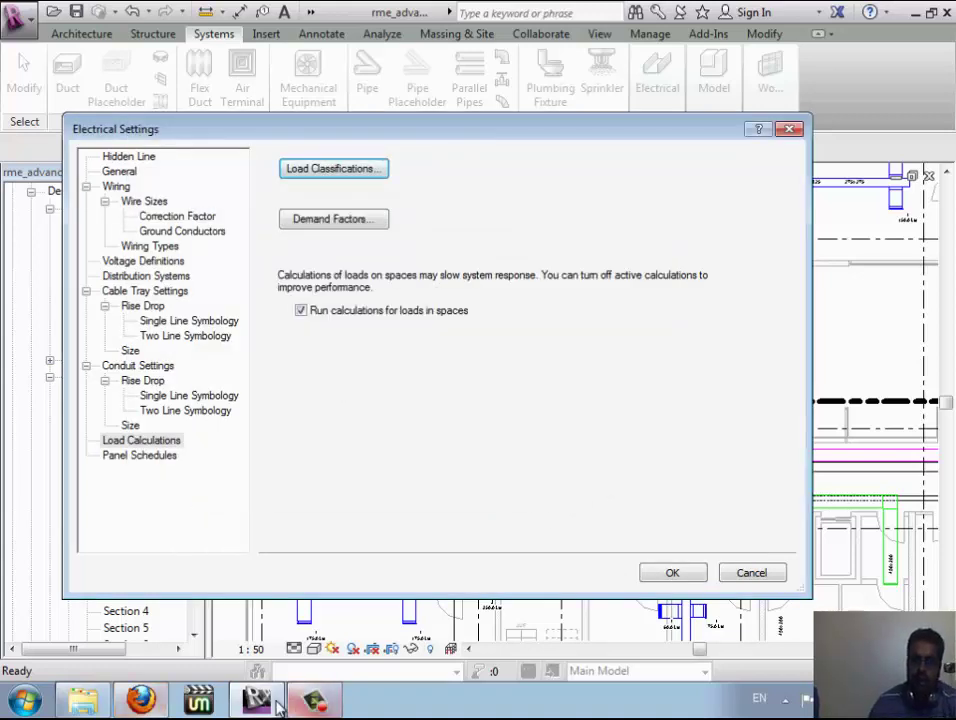
click(313, 700)
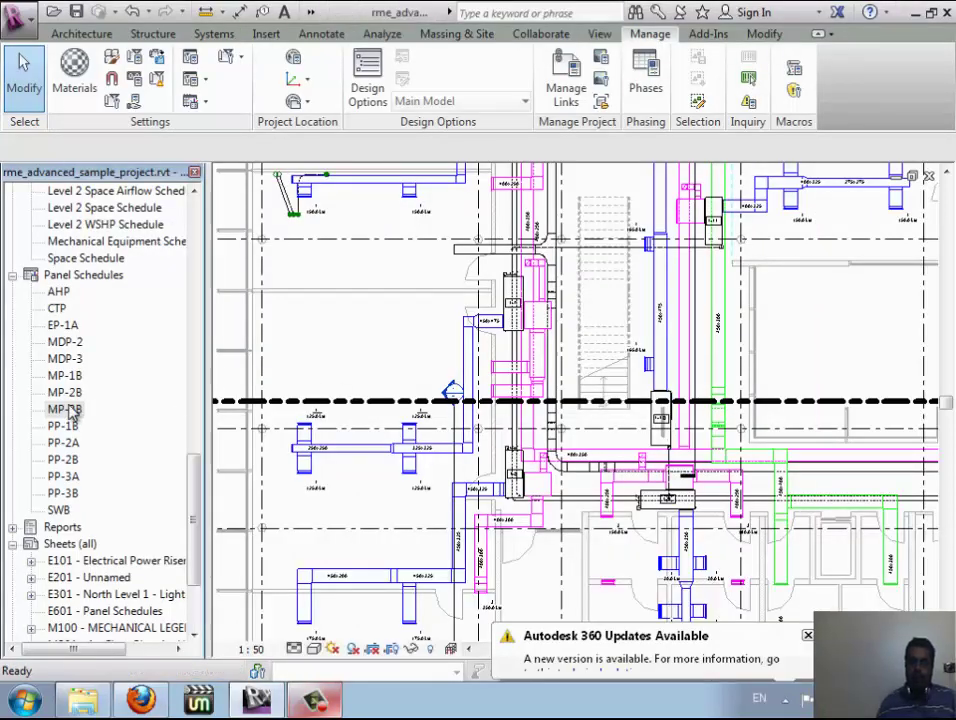
Step: Open the MP-3B panel schedule and duplicate the Pre2011 Branch Template in Manage Templates
double_click(64, 410)
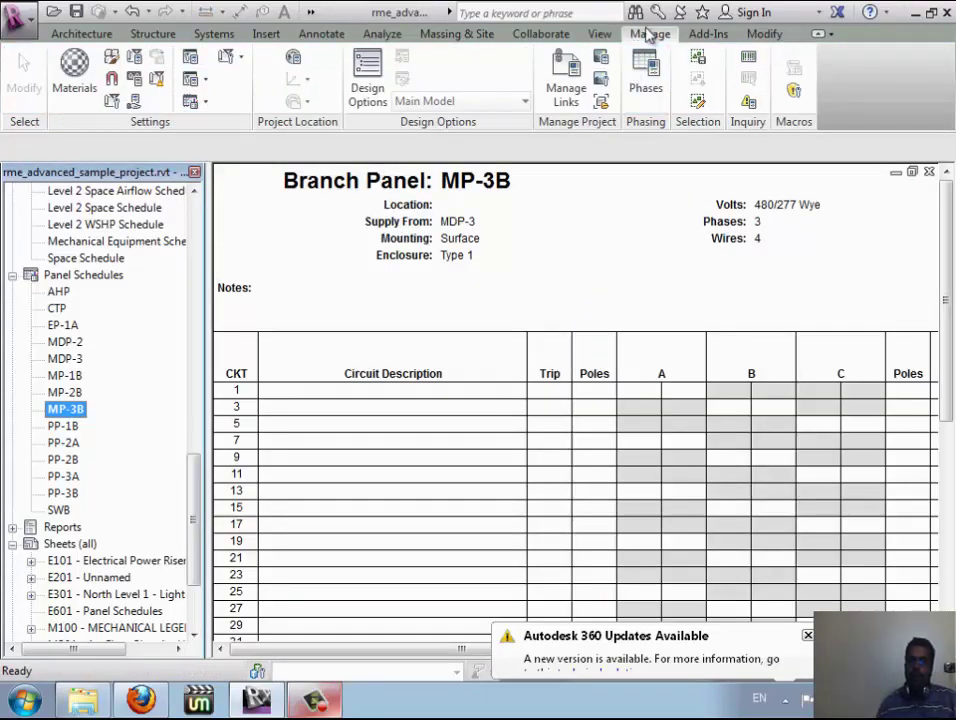
click(204, 101)
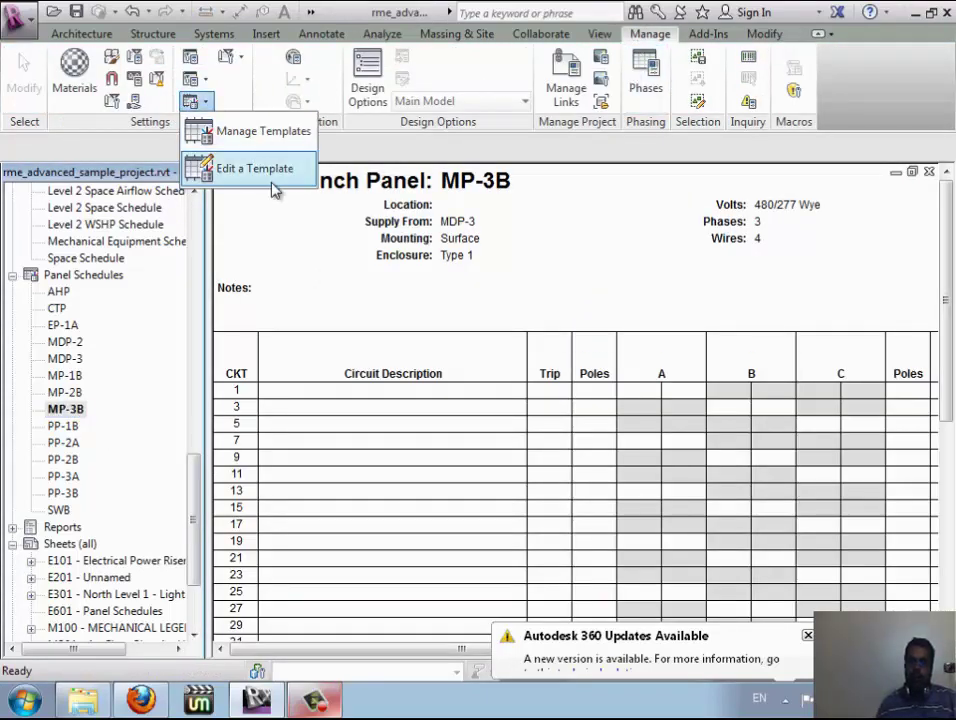
click(263, 134)
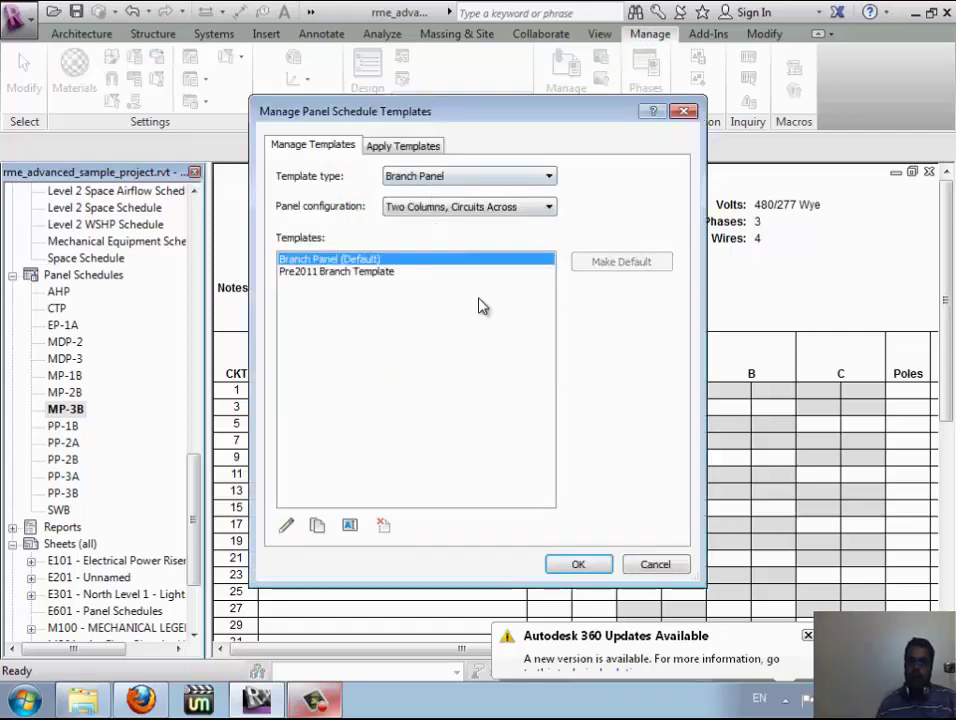
click(345, 275)
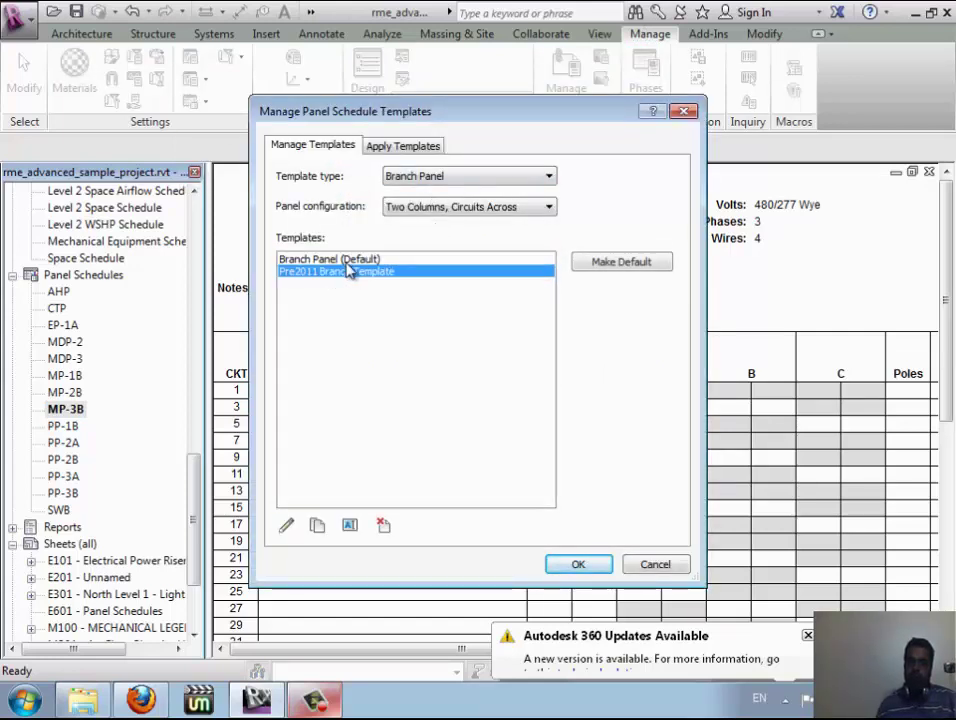
click(317, 526)
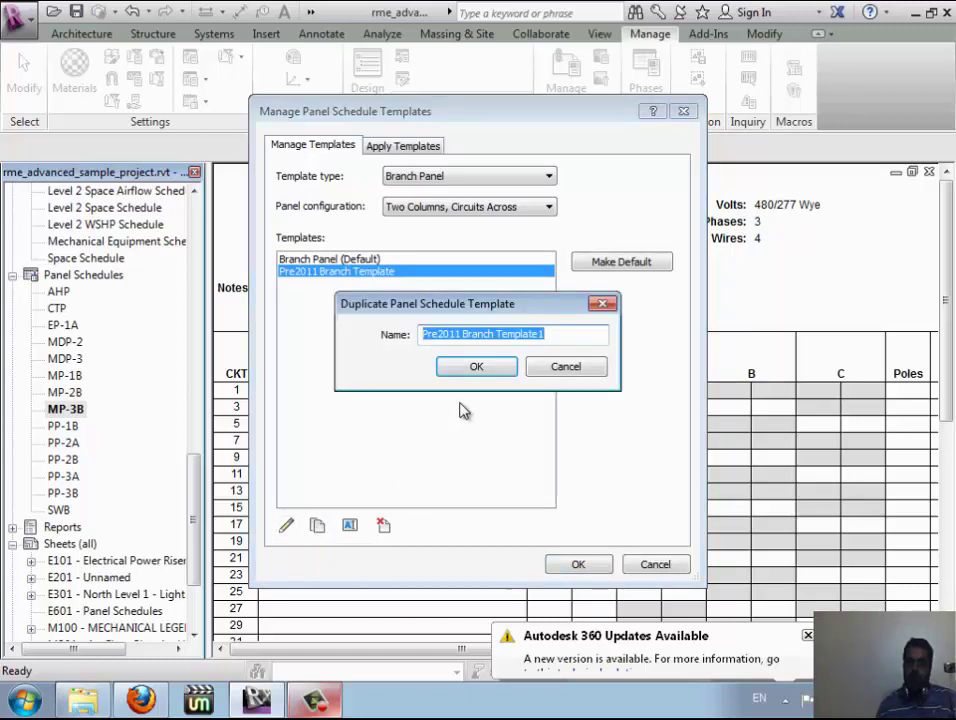
click(482, 370)
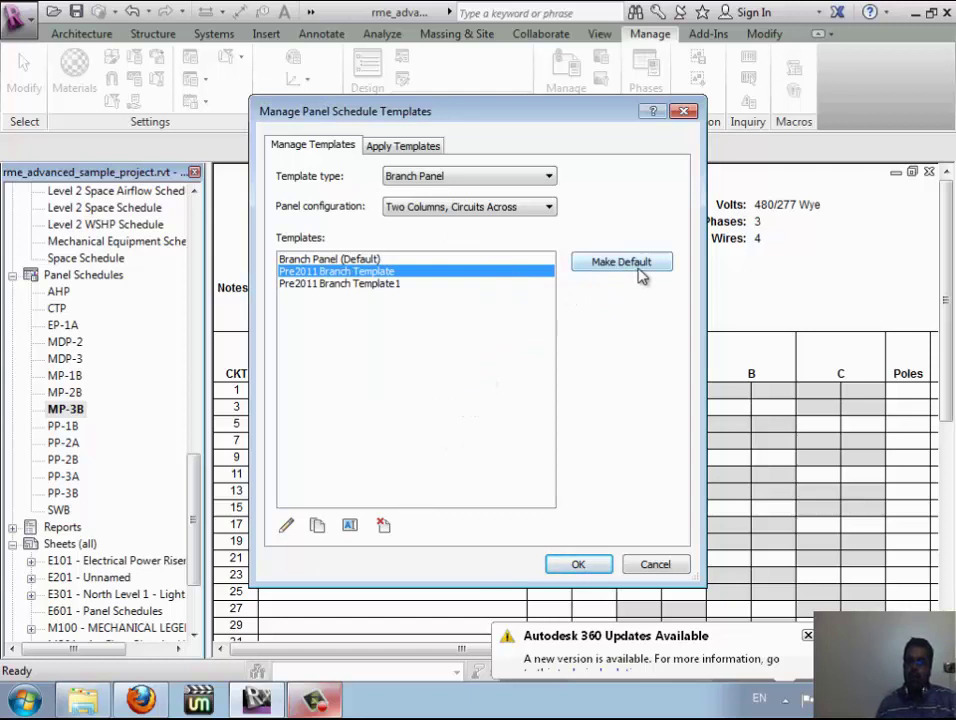
Step: Set the template list's panel configuration to One Column to show Branch Panel 1 (Default)
click(520, 207)
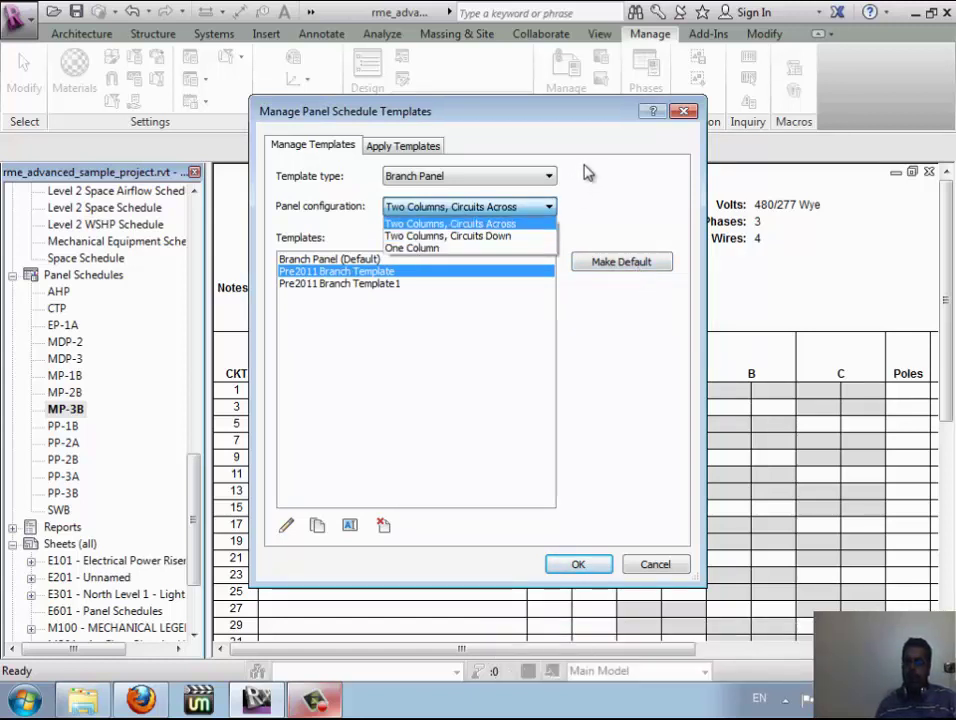
click(446, 250)
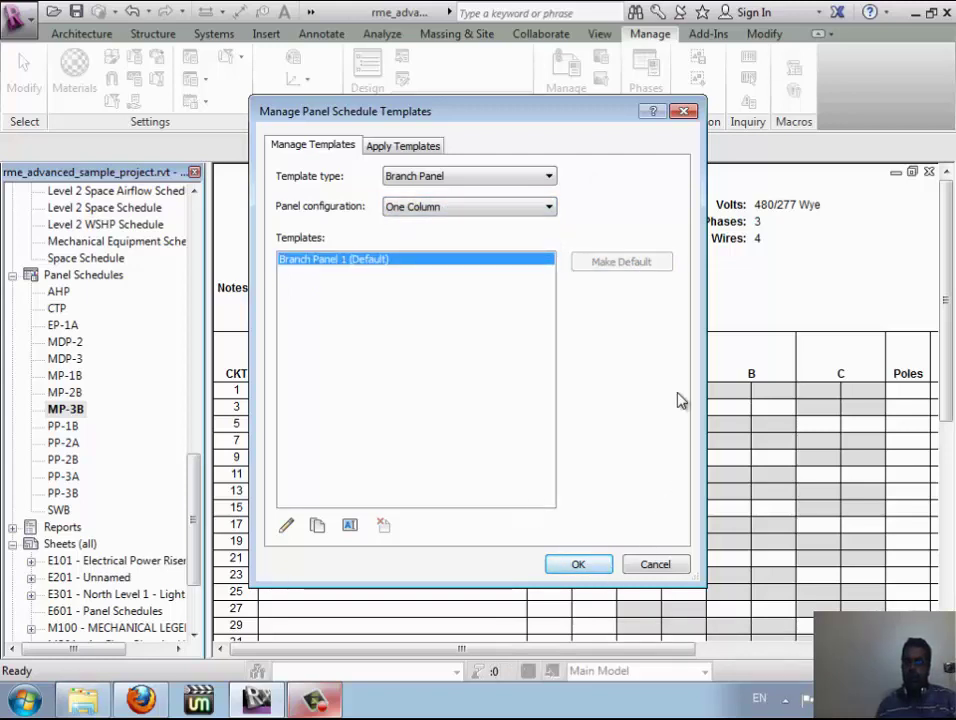
drag(420, 112, 65, 95)
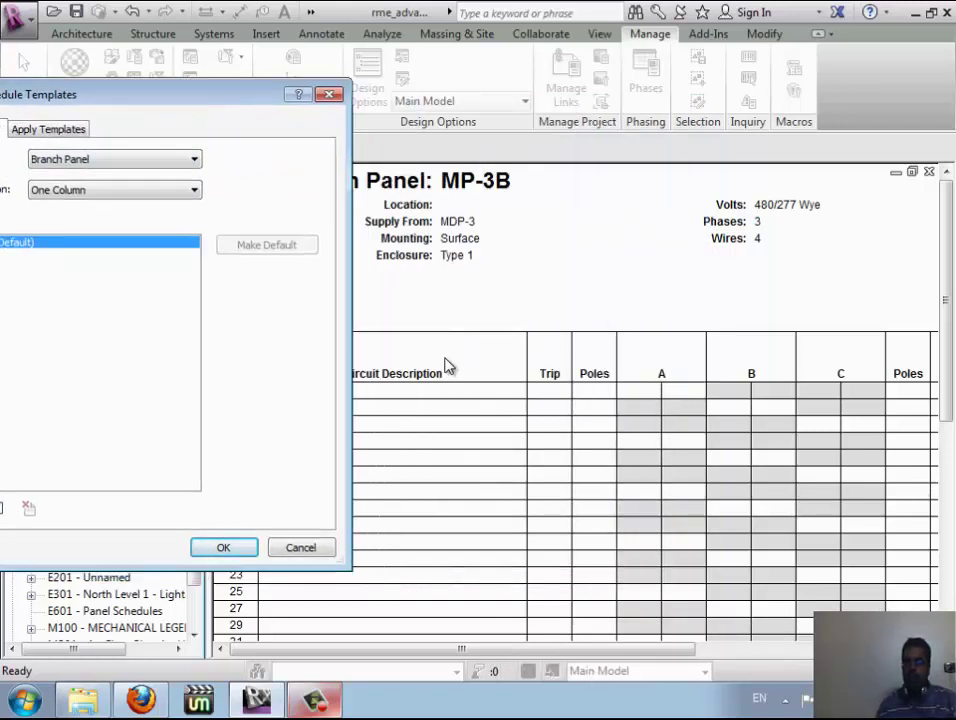
drag(209, 100, 674, 138)
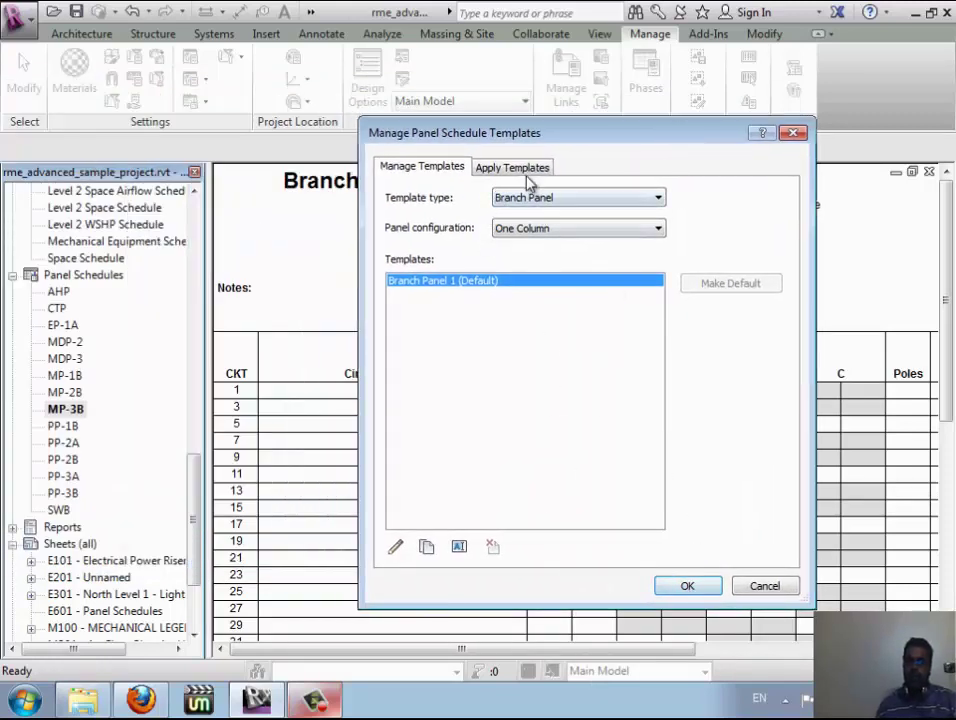
Step: On Apply Templates, select all panel schedules with Branch Panel type and One Column configuration
click(522, 170)
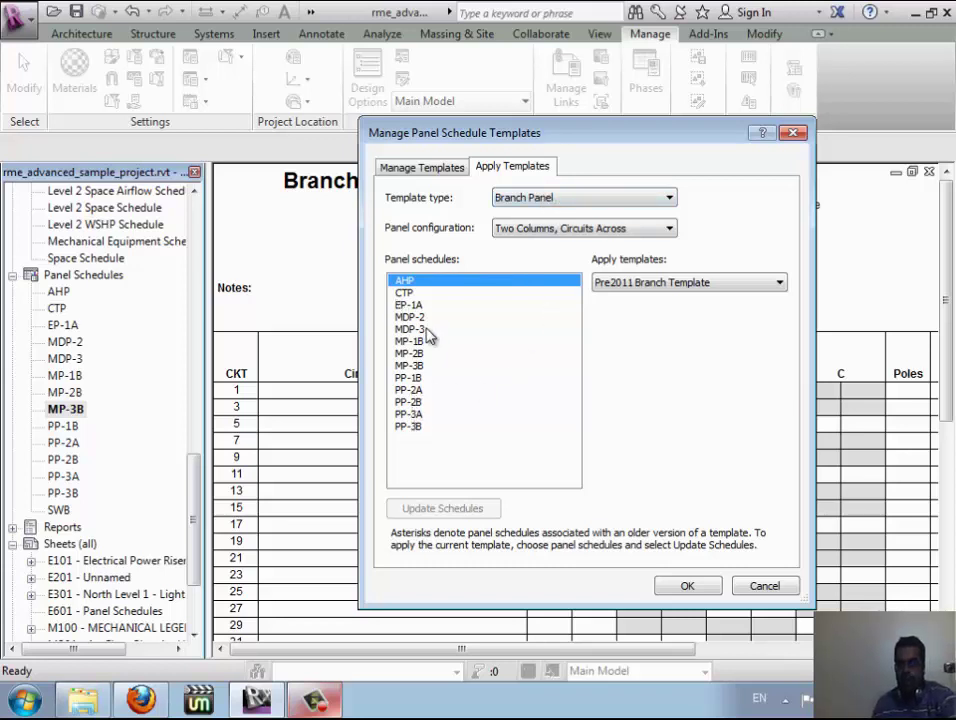
shift+click(412, 428)
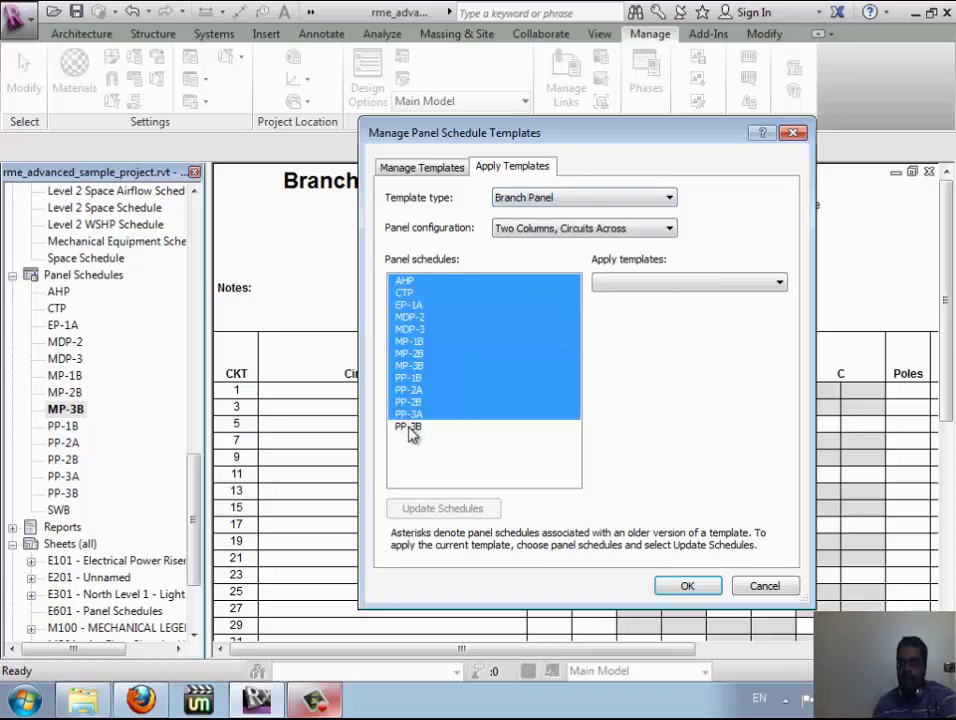
click(560, 198)
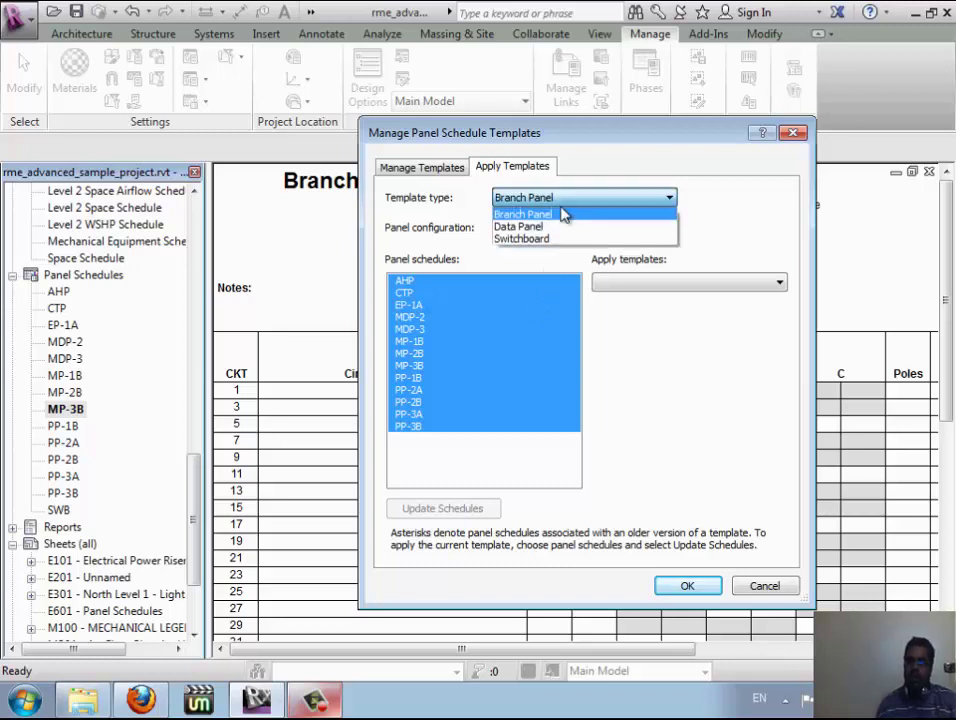
click(553, 216)
click(575, 228)
click(546, 270)
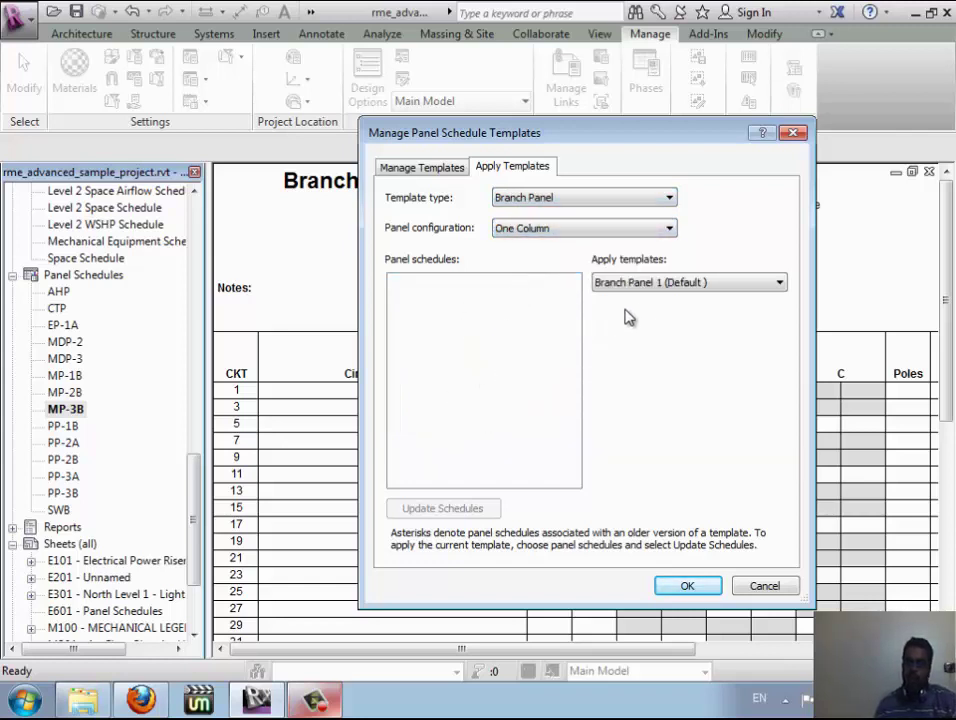
Step: Apply Pre2011 Branch Template1 to PP-1B in Two Columns, Circuits Across, accepting the text-loss warning
click(527, 236)
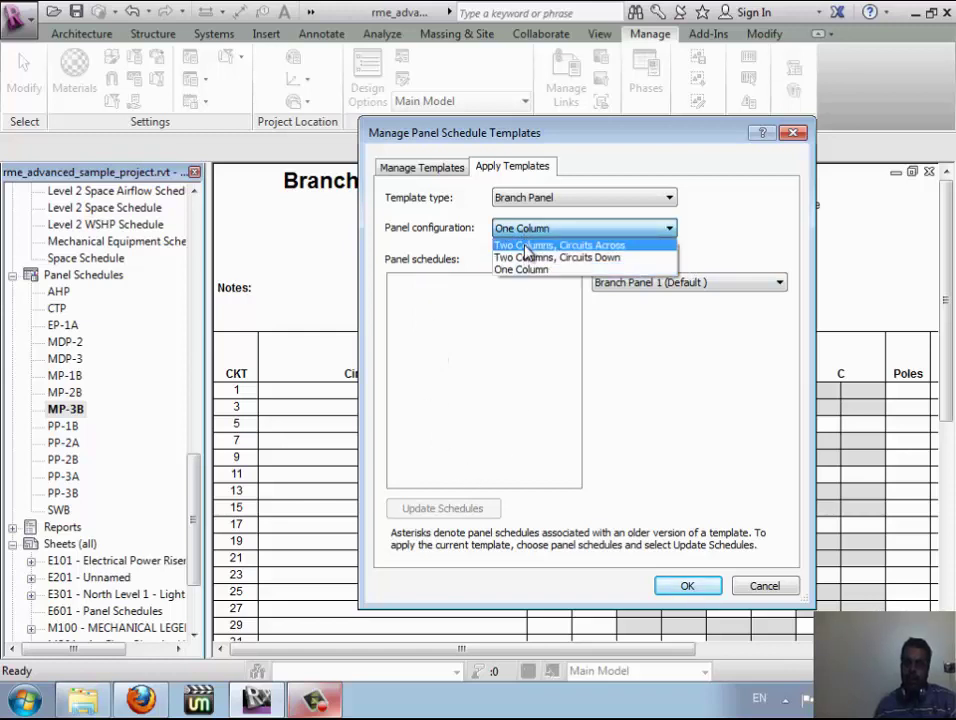
click(525, 247)
click(452, 378)
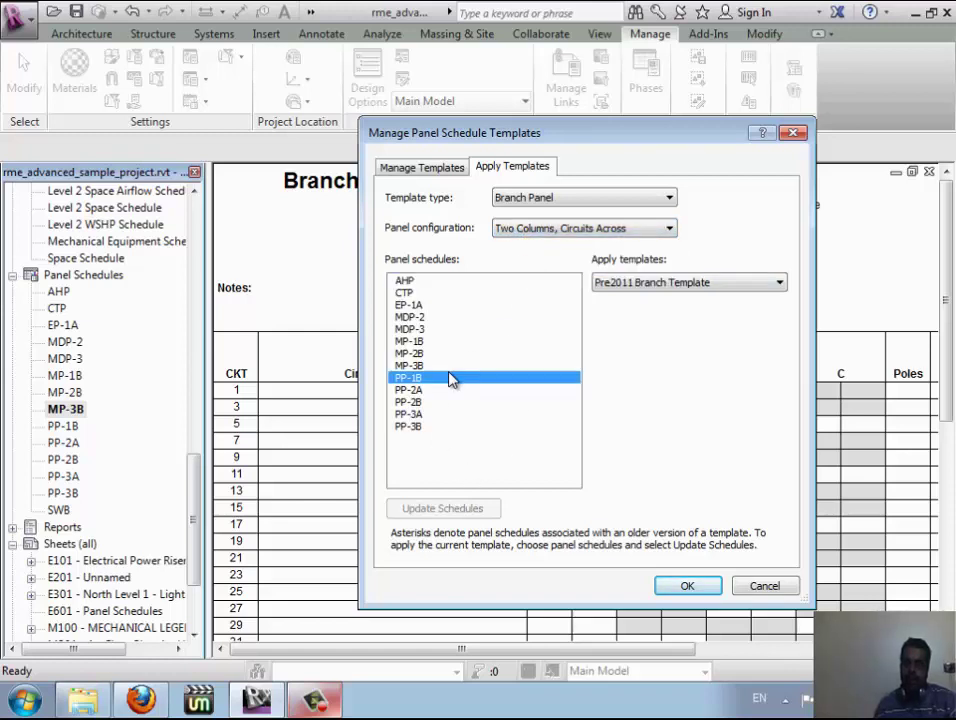
click(630, 287)
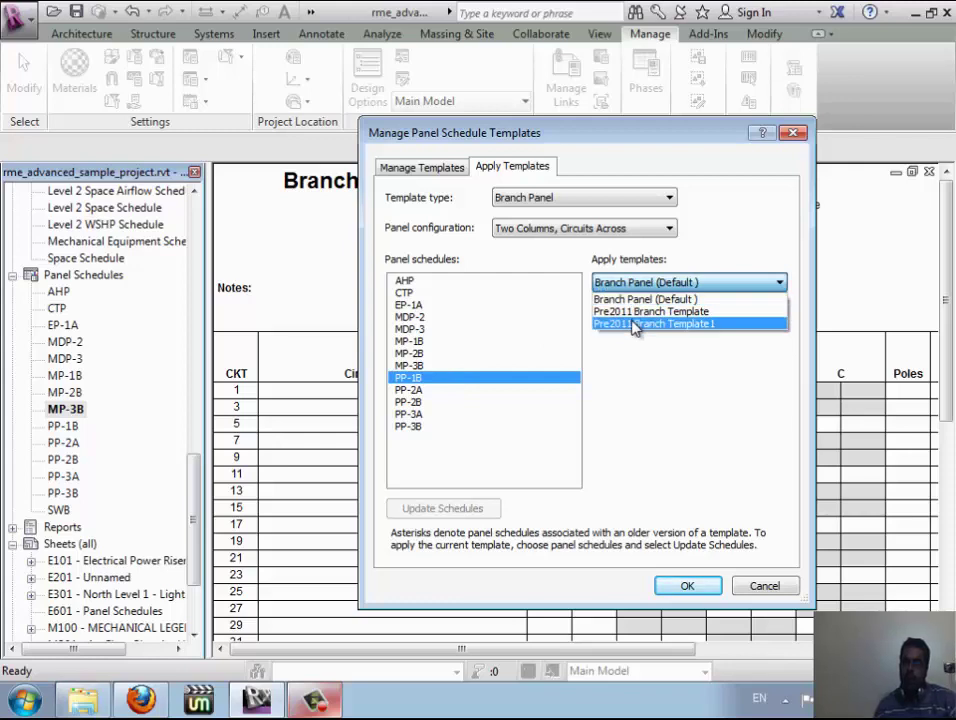
click(634, 325)
click(560, 403)
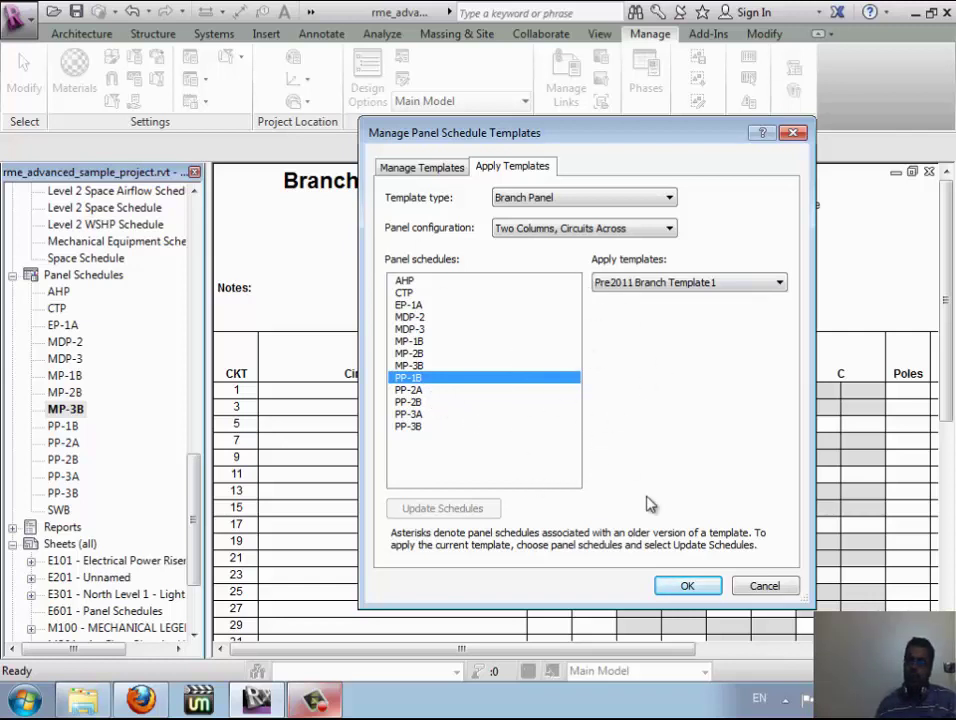
click(689, 586)
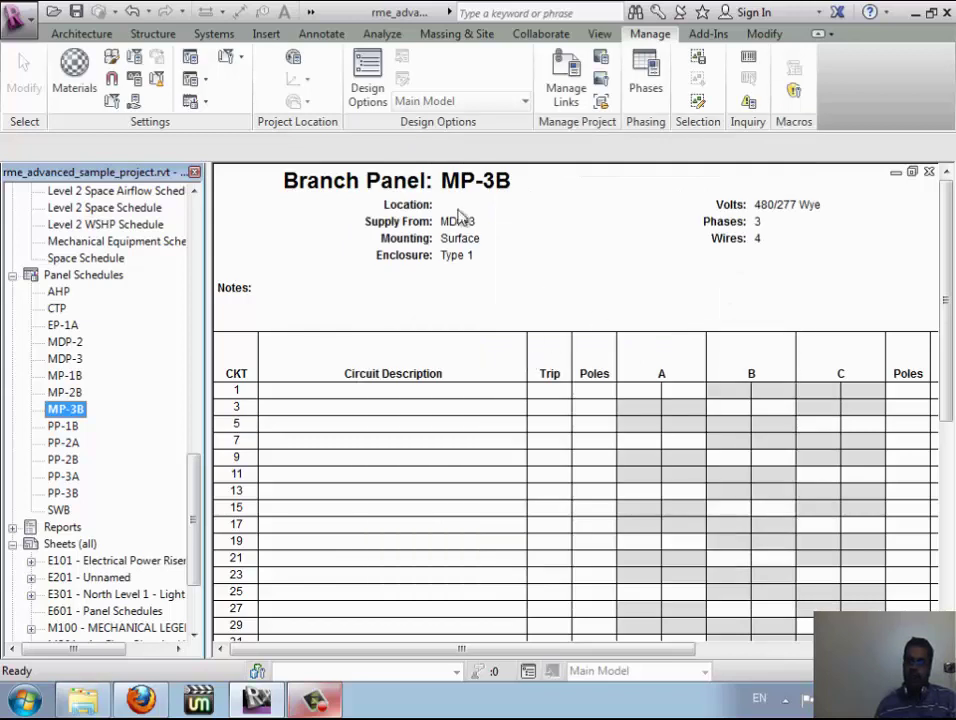
Step: Open the Branch Panel template in the template editor and start editing the Location: header cell
click(205, 103)
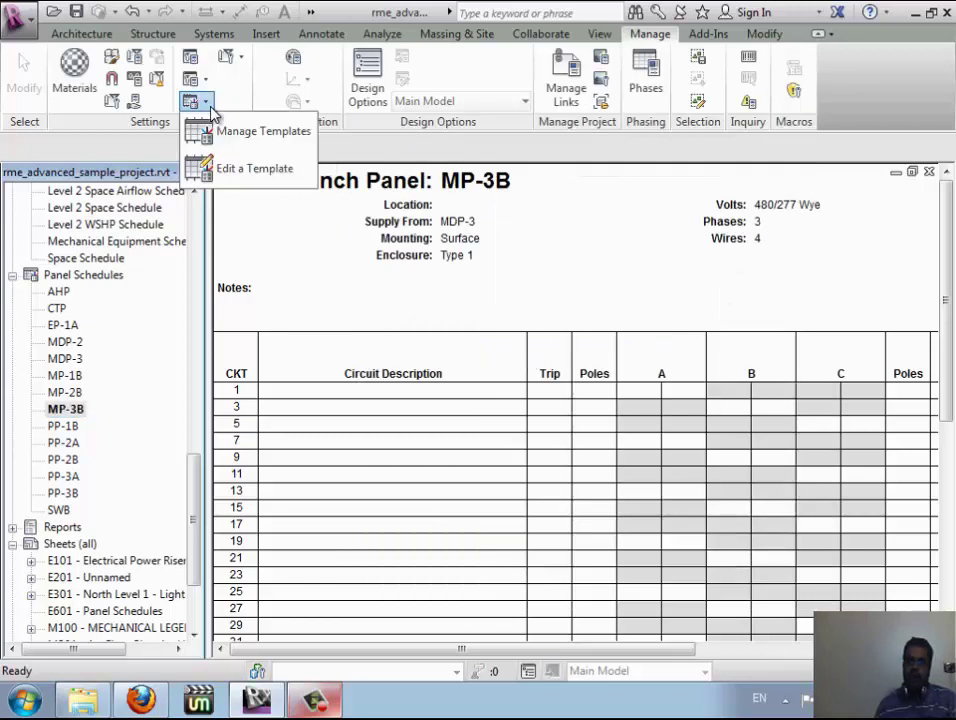
click(220, 167)
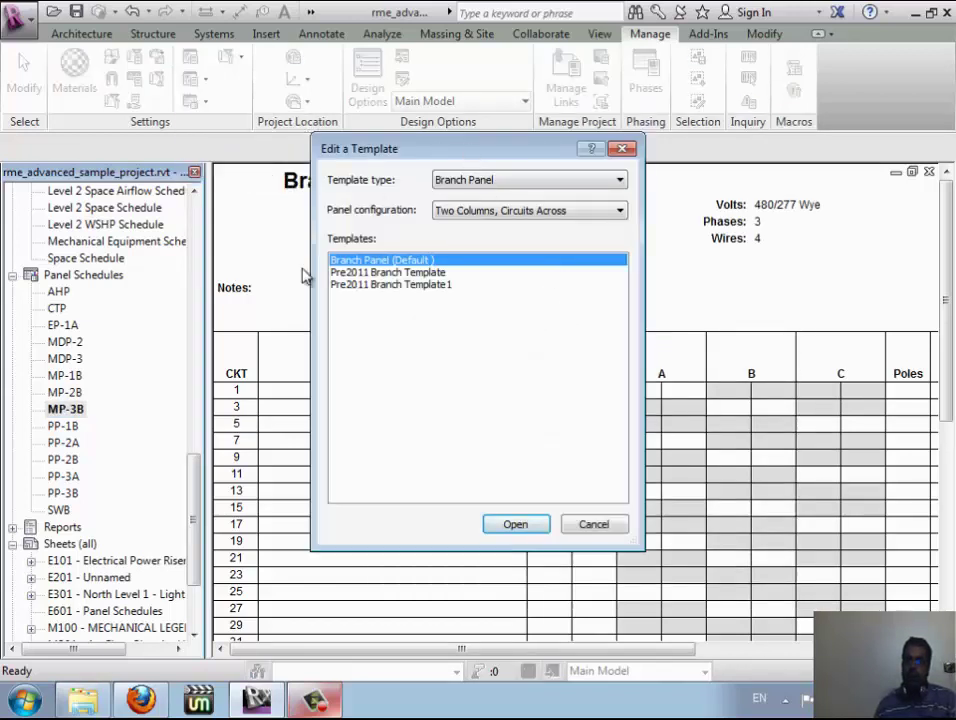
click(515, 525)
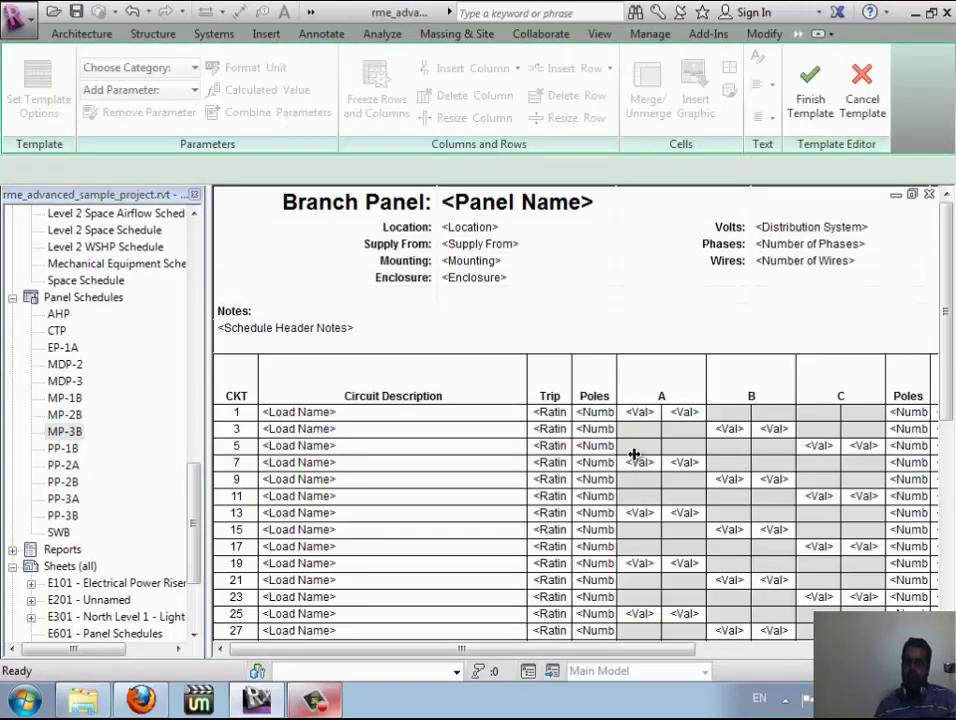
click(418, 229)
click(396, 229)
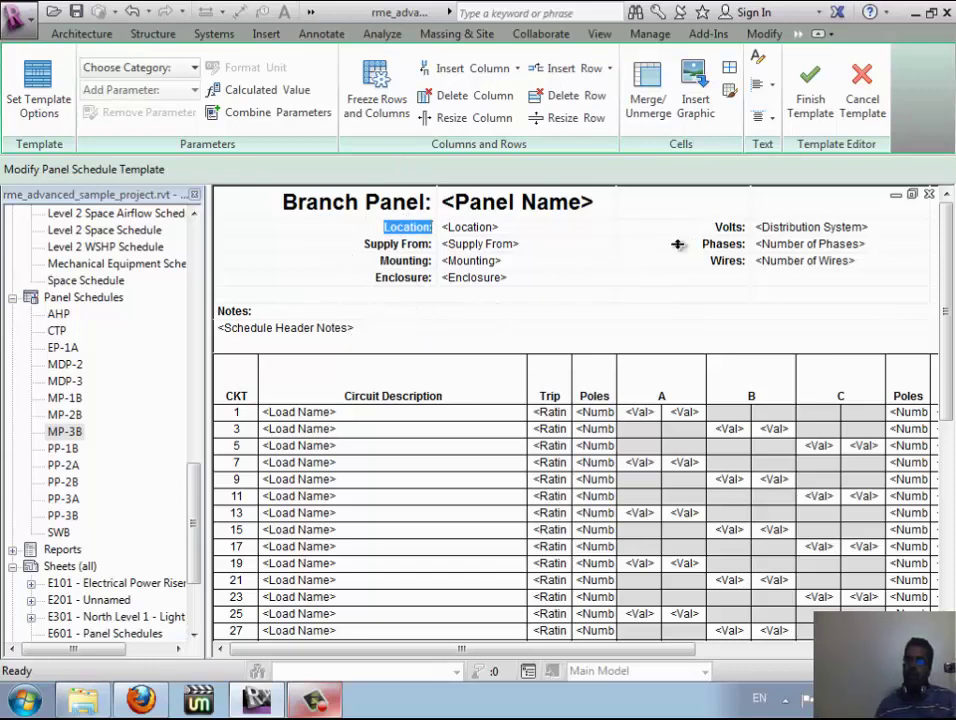
Step: Replace the Enclosure: header label with 'dsfsdfsd' and scroll through the template rows
click(384, 303)
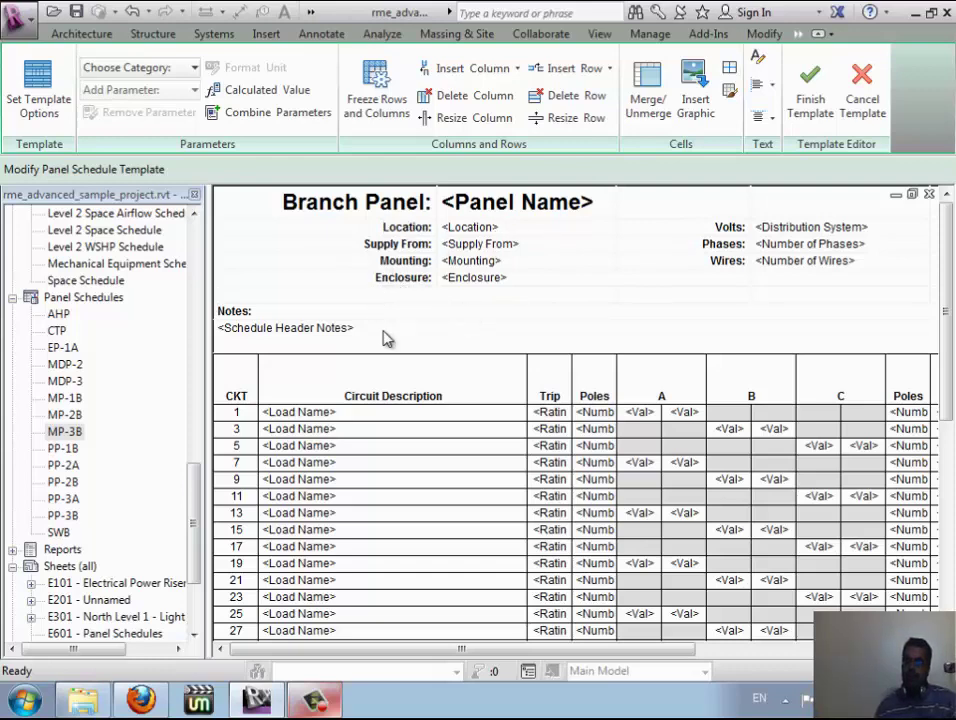
click(396, 279)
text(dfs)
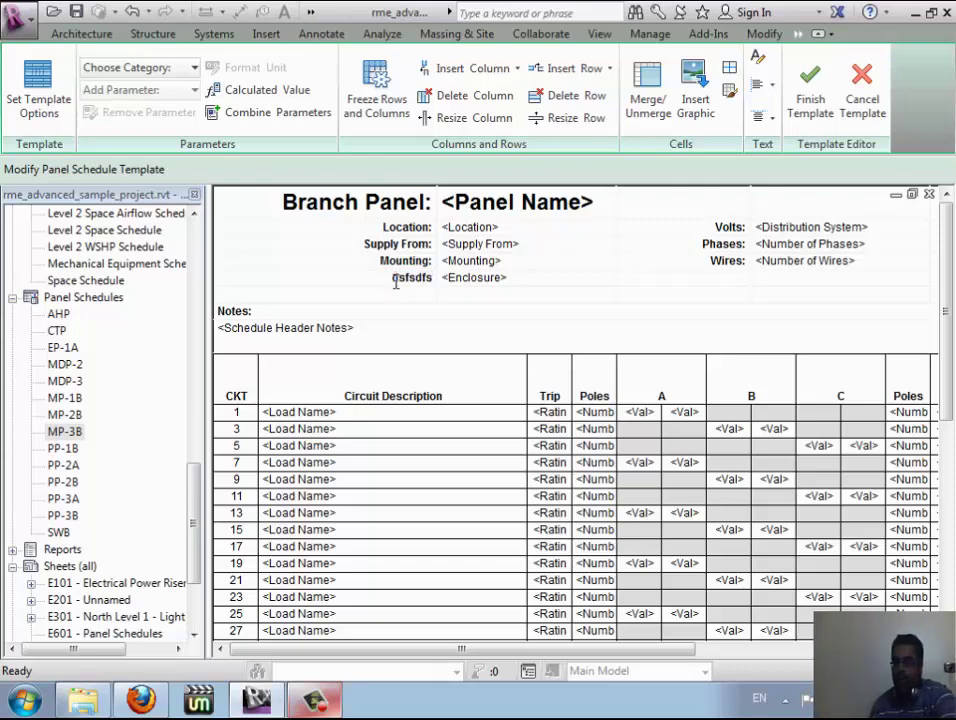
text(d)
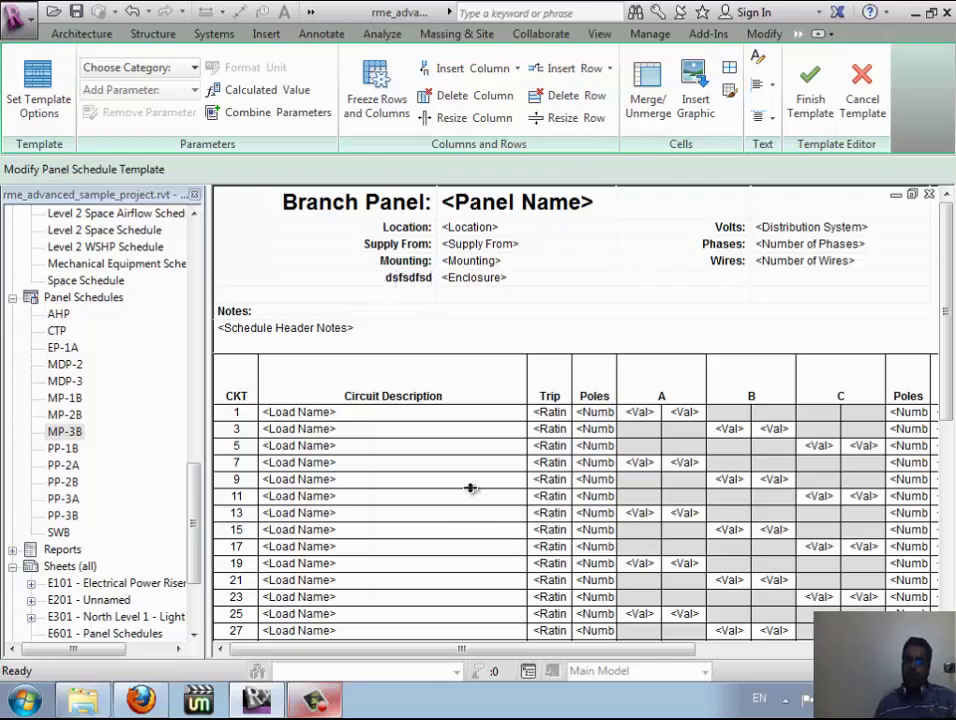
scroll(420, 429, down, 3)
scroll(407, 397, down, 1)
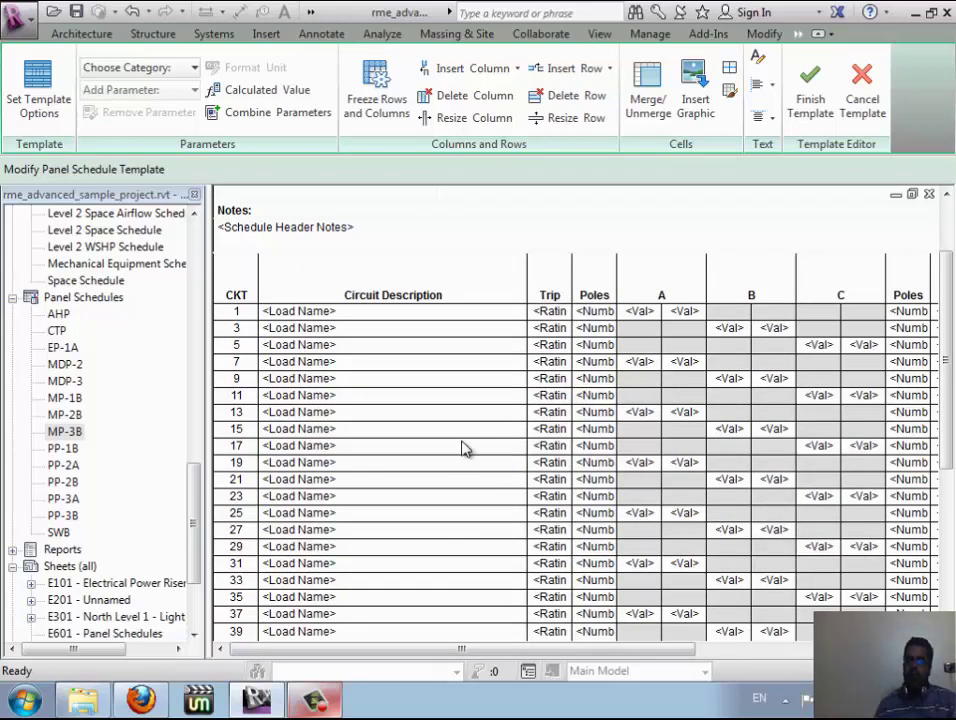
scroll(463, 449, up, 4)
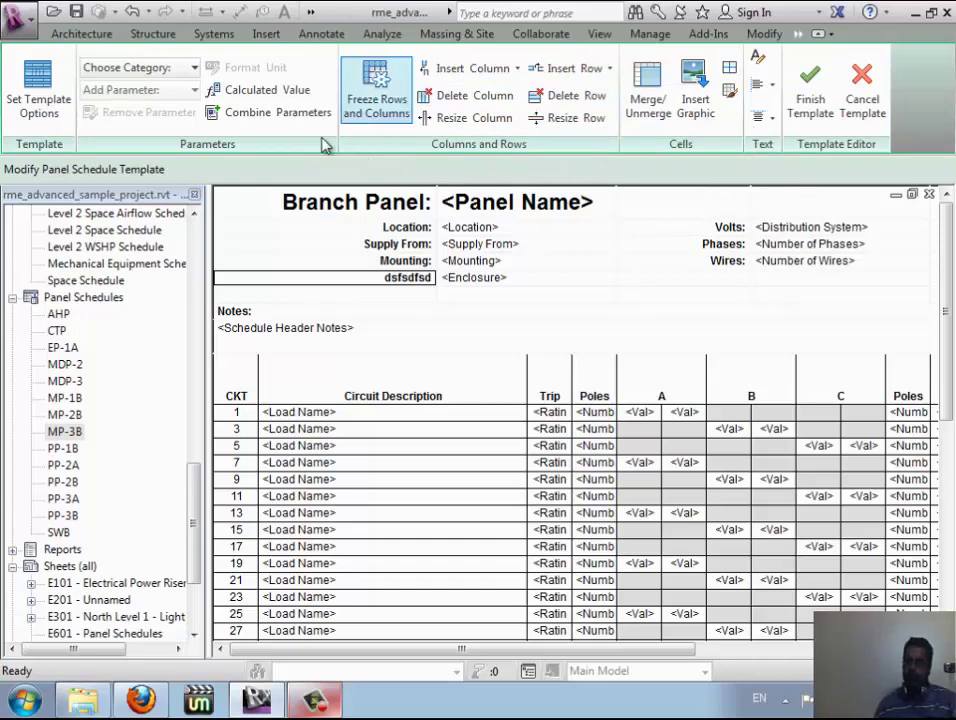
click(695, 100)
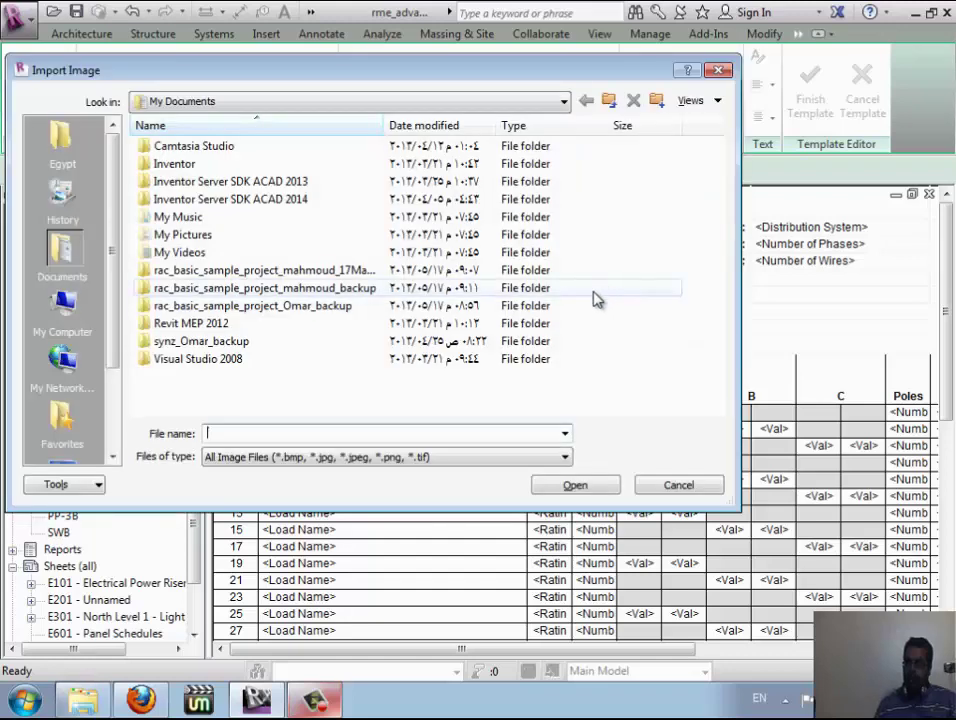
click(676, 489)
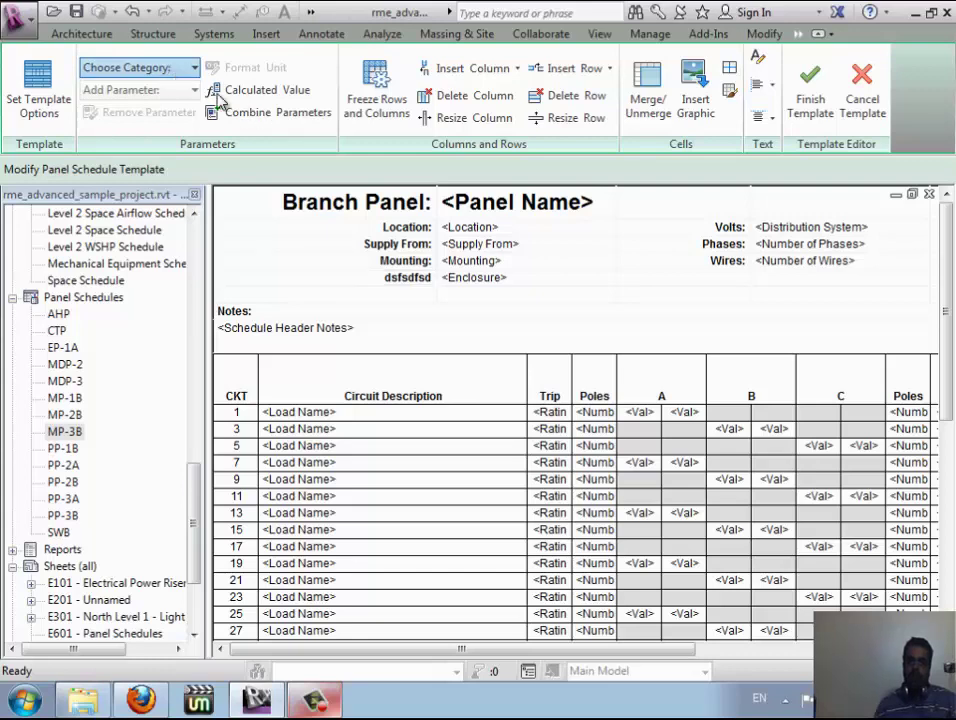
click(183, 70)
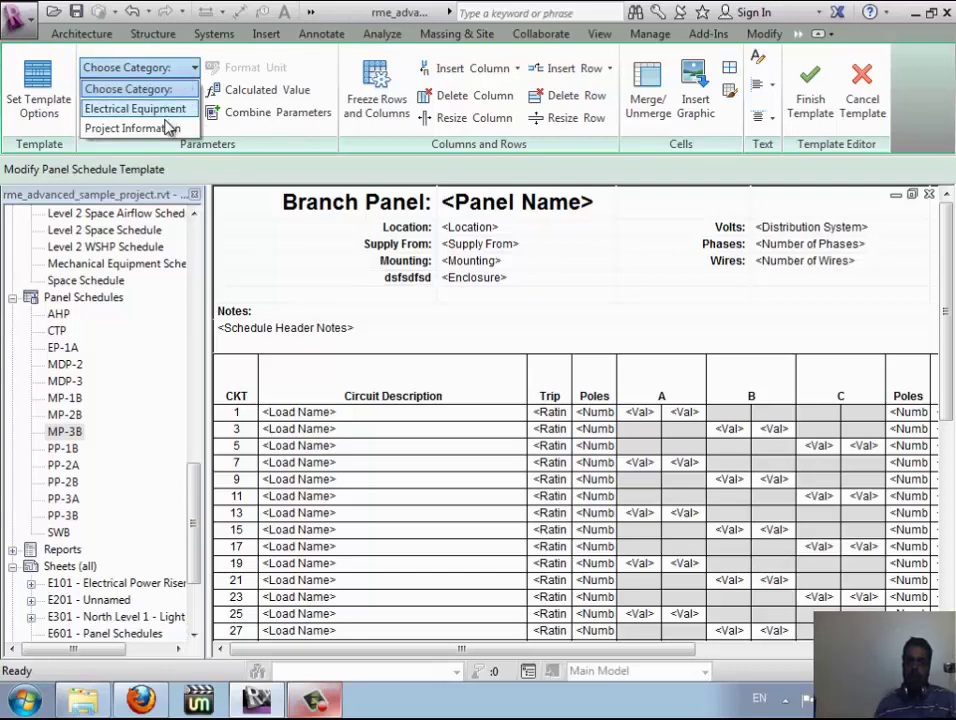
click(352, 177)
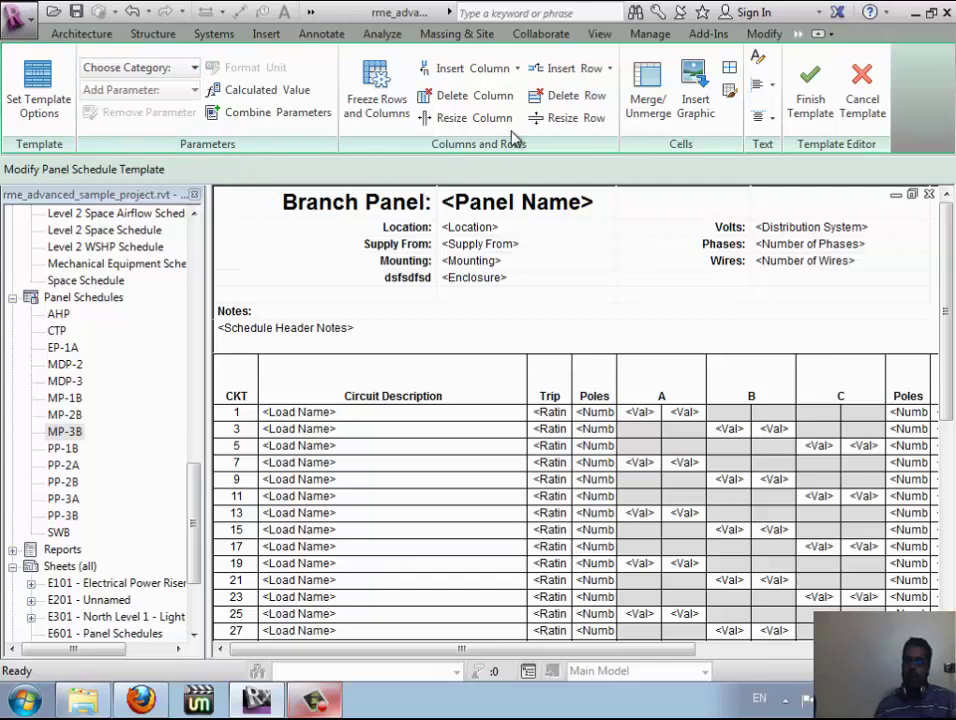
click(258, 90)
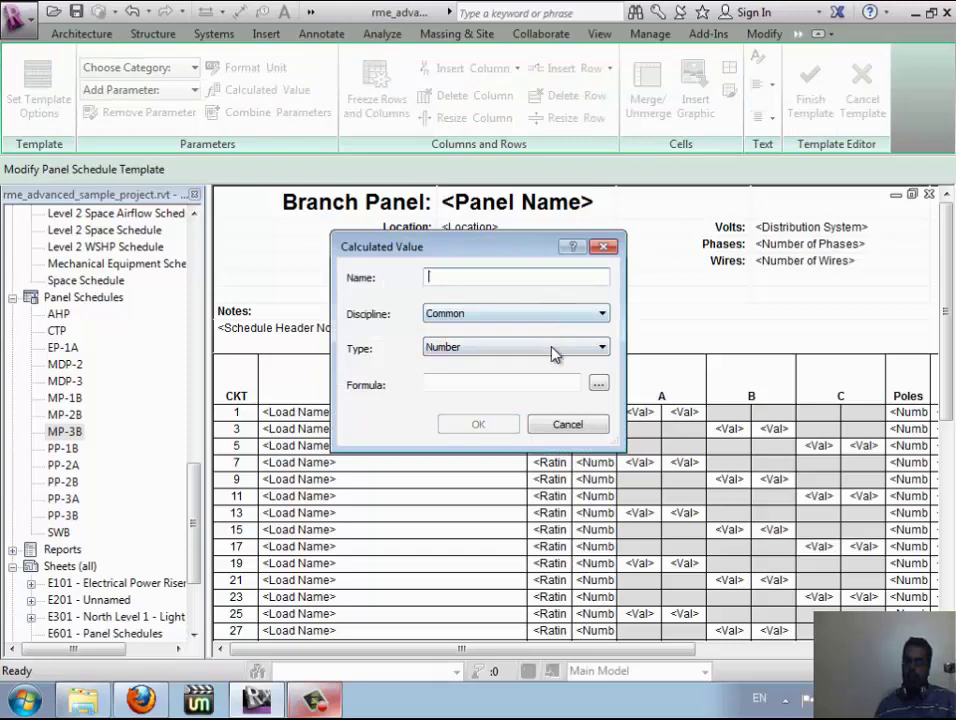
click(532, 279)
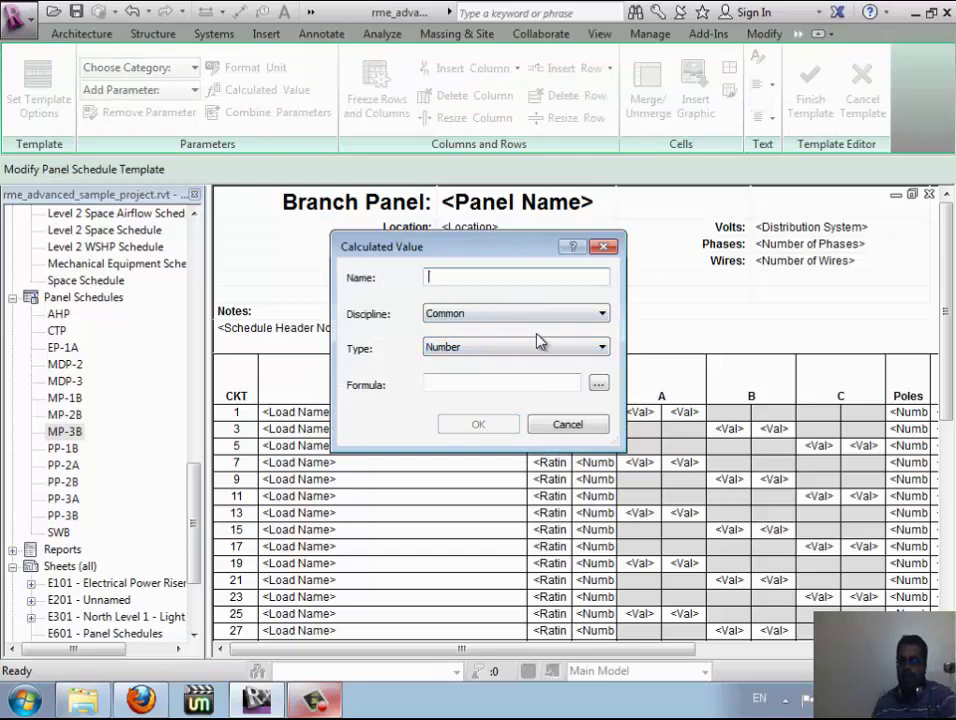
text(as)
click(578, 384)
click(598, 383)
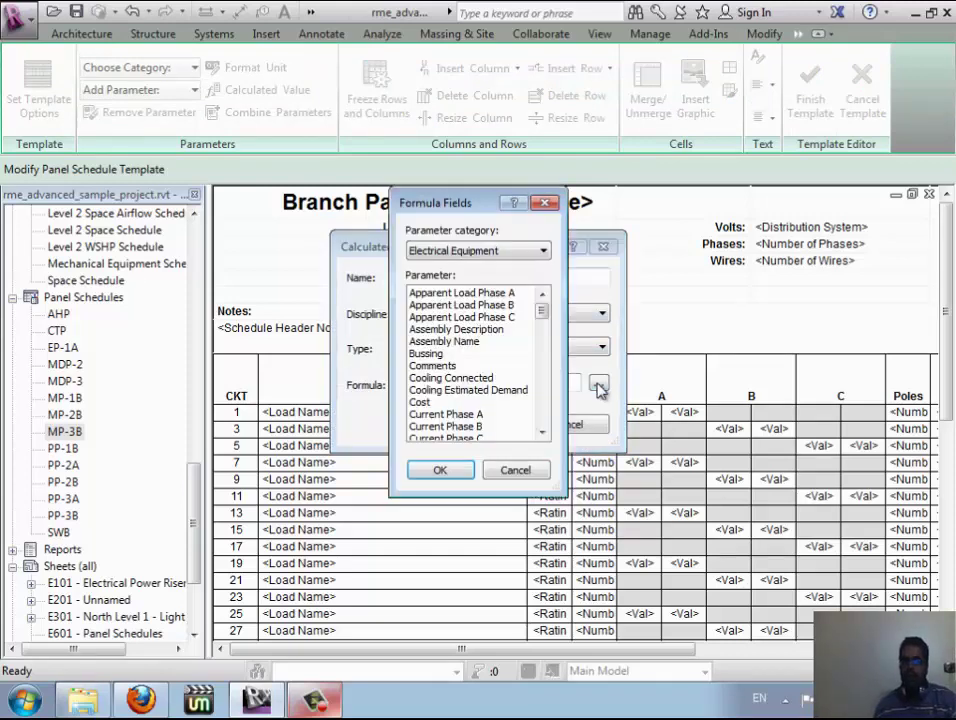
click(449, 415)
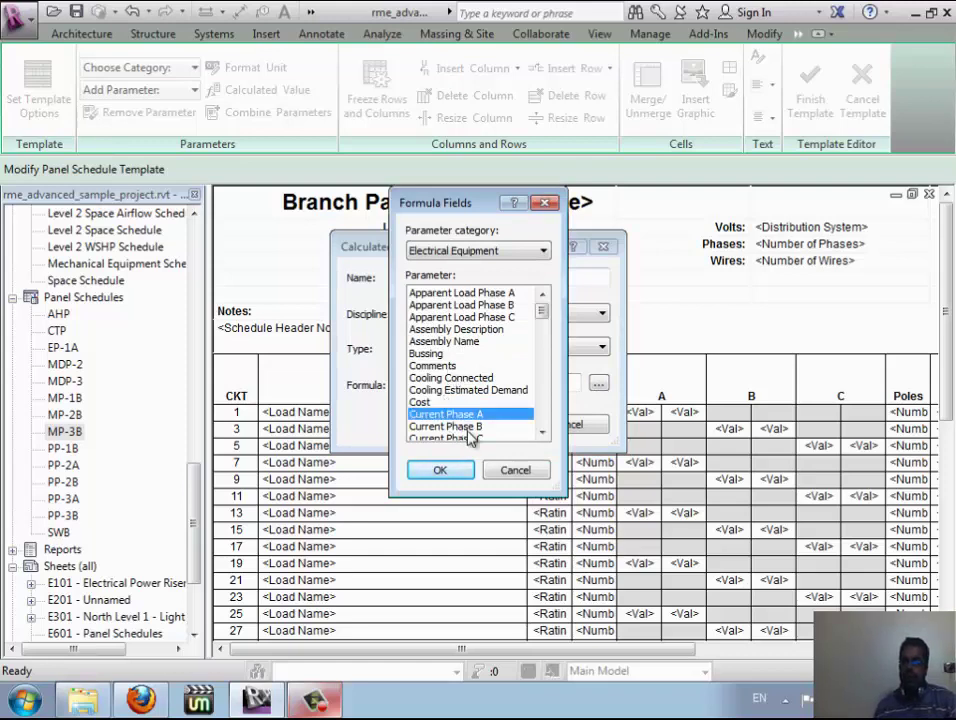
scroll(444, 458, down, 1)
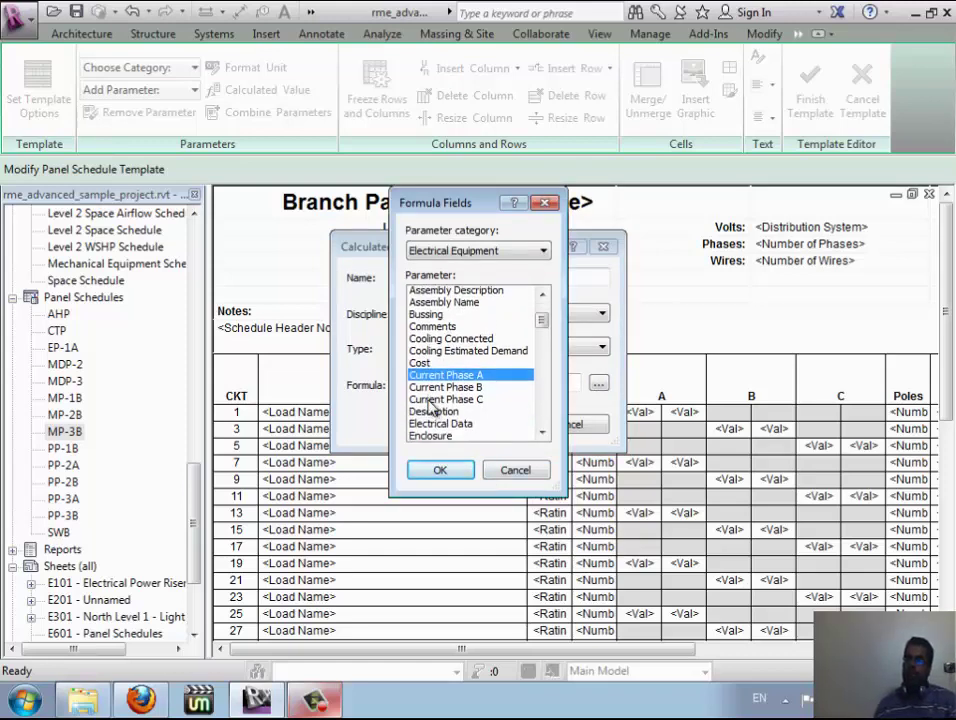
scroll(480, 465, down, 3)
scroll(505, 470, down, 1)
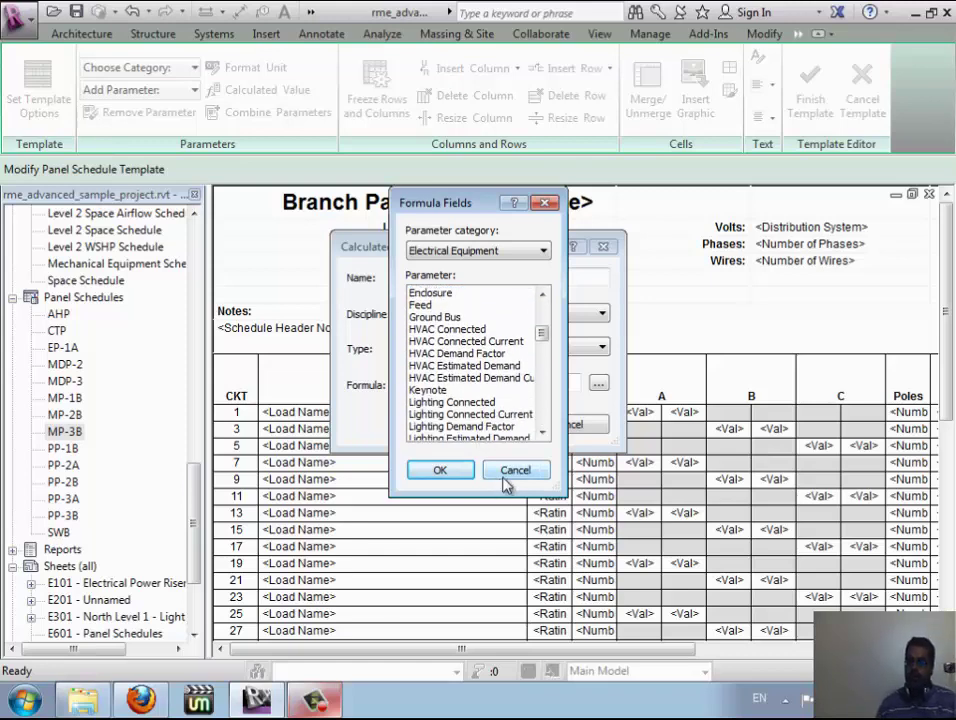
click(506, 479)
click(565, 426)
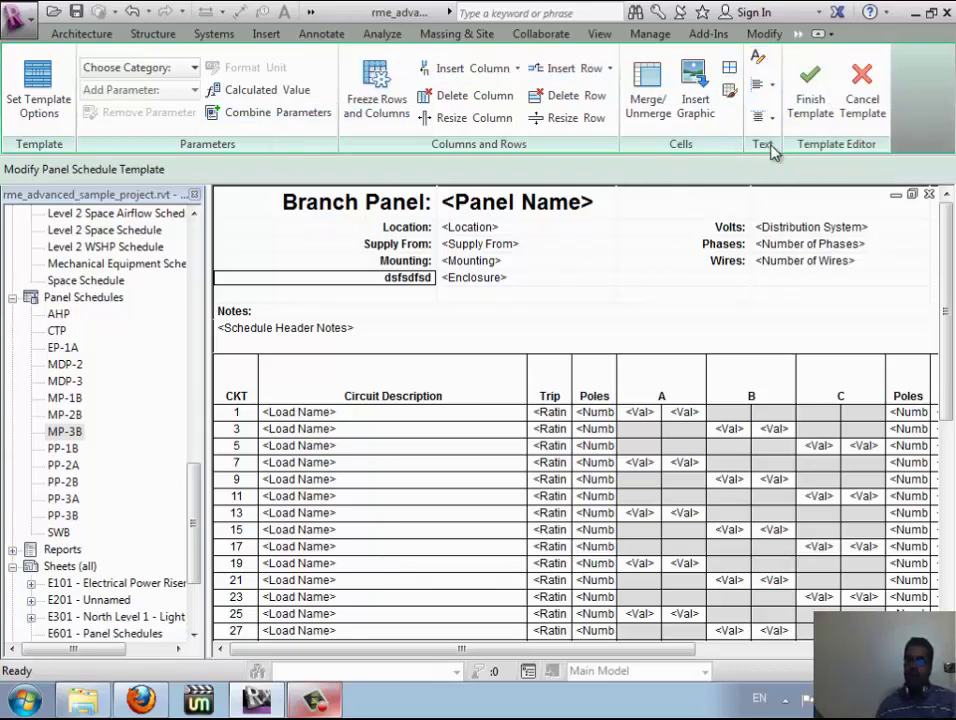
Step: Finish the template to save the Branch Panel edits, then minimize Revit to the desktop
click(819, 113)
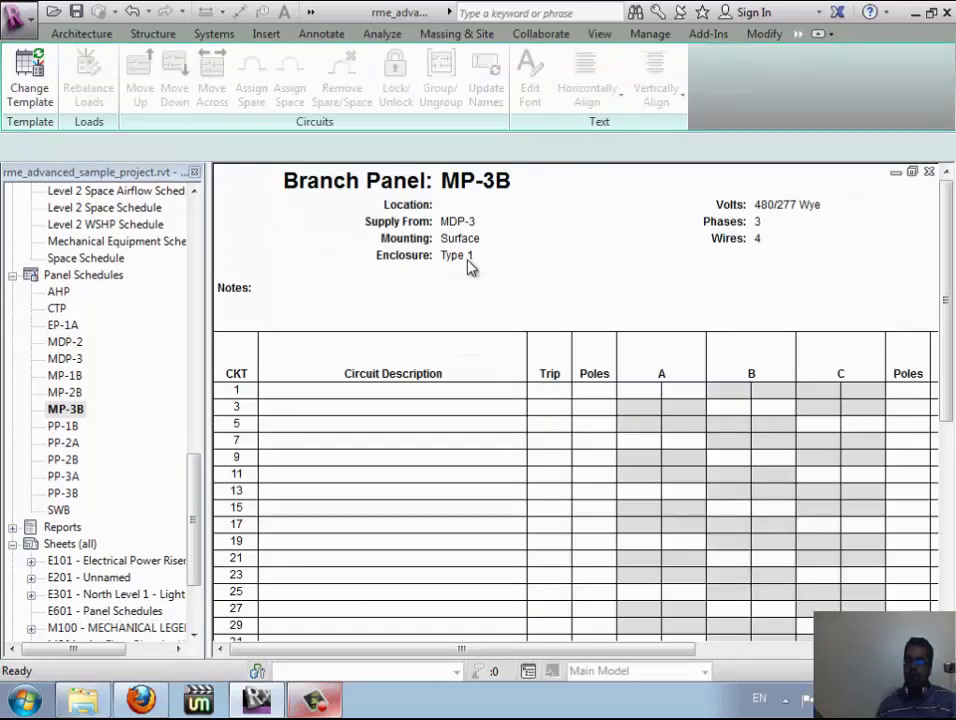
click(262, 703)
click(314, 700)
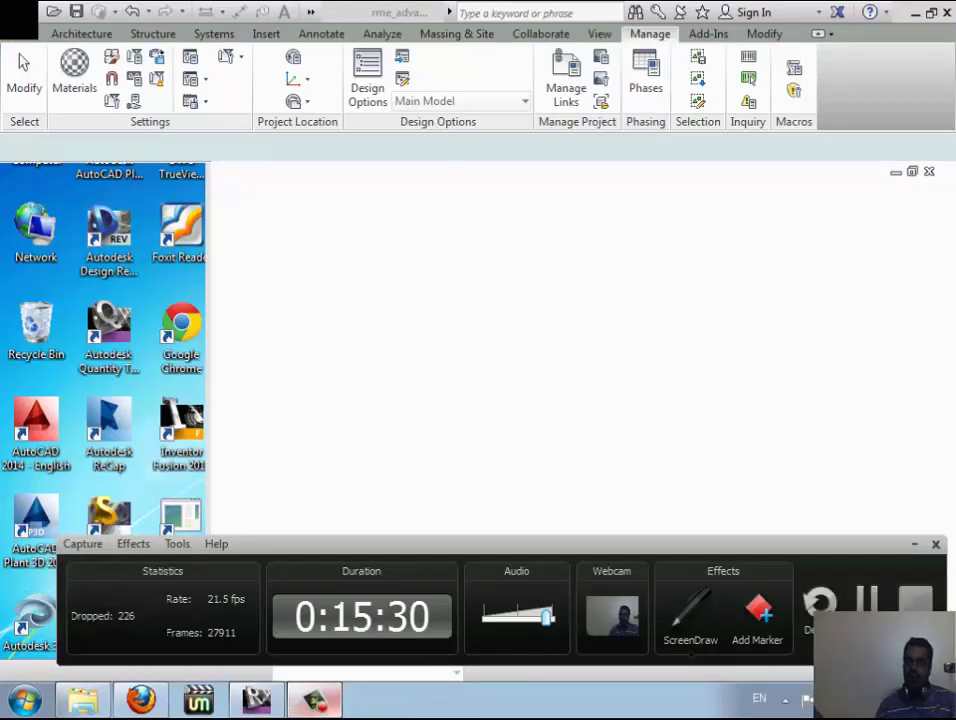